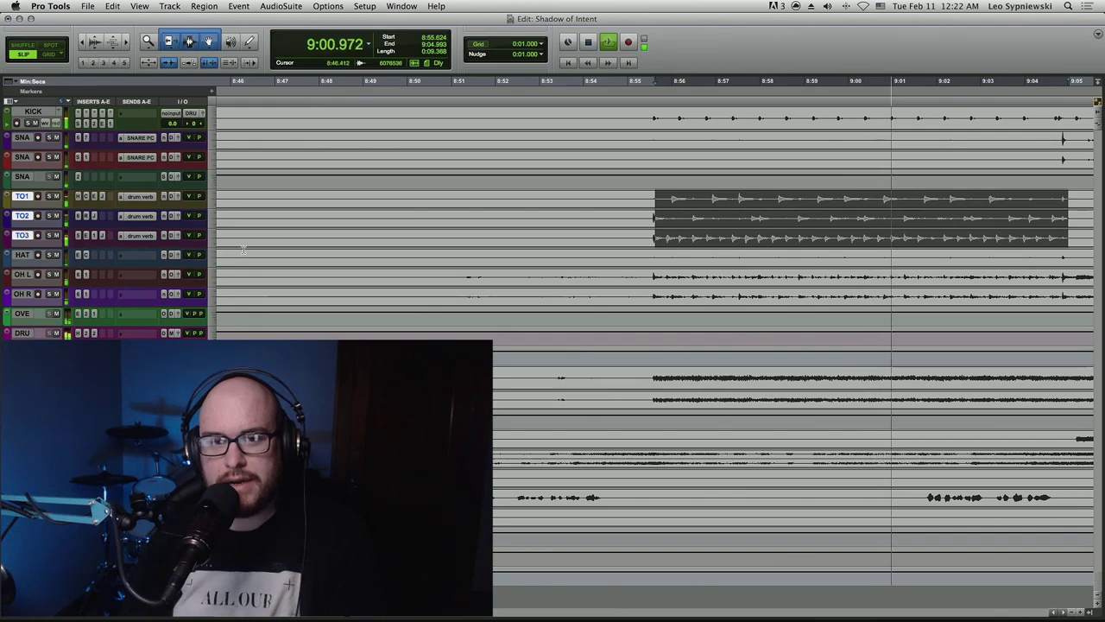
- Enlarge the three selected tom tracks and open the H-EQ insert on TOM 1 during playback
key(ctrl+Up)
scroll(214, 286, down, 1)
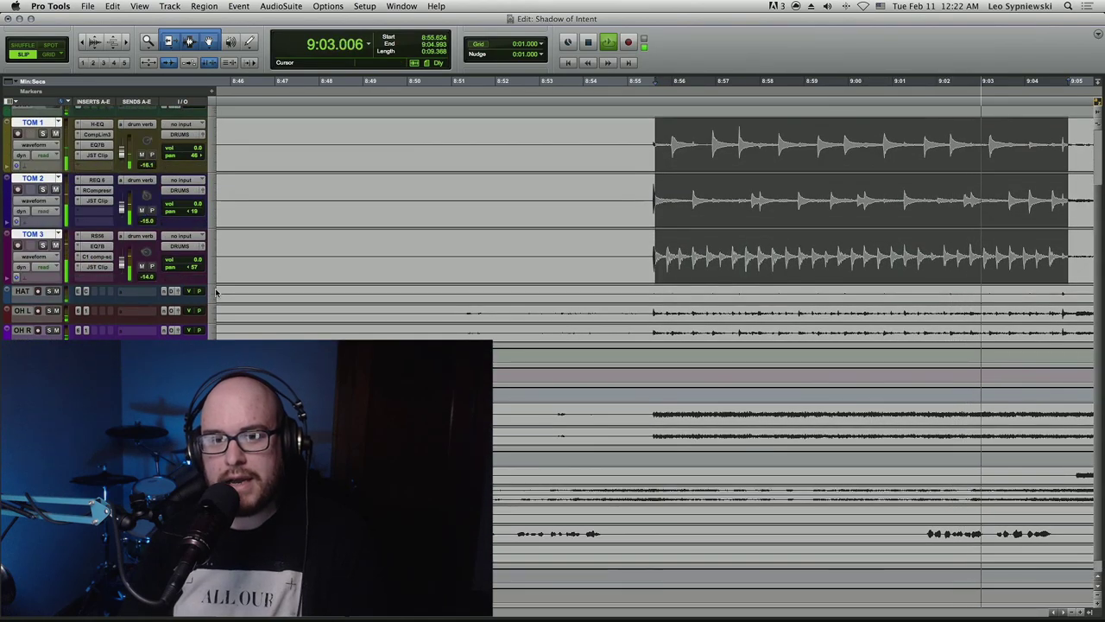
click(98, 126)
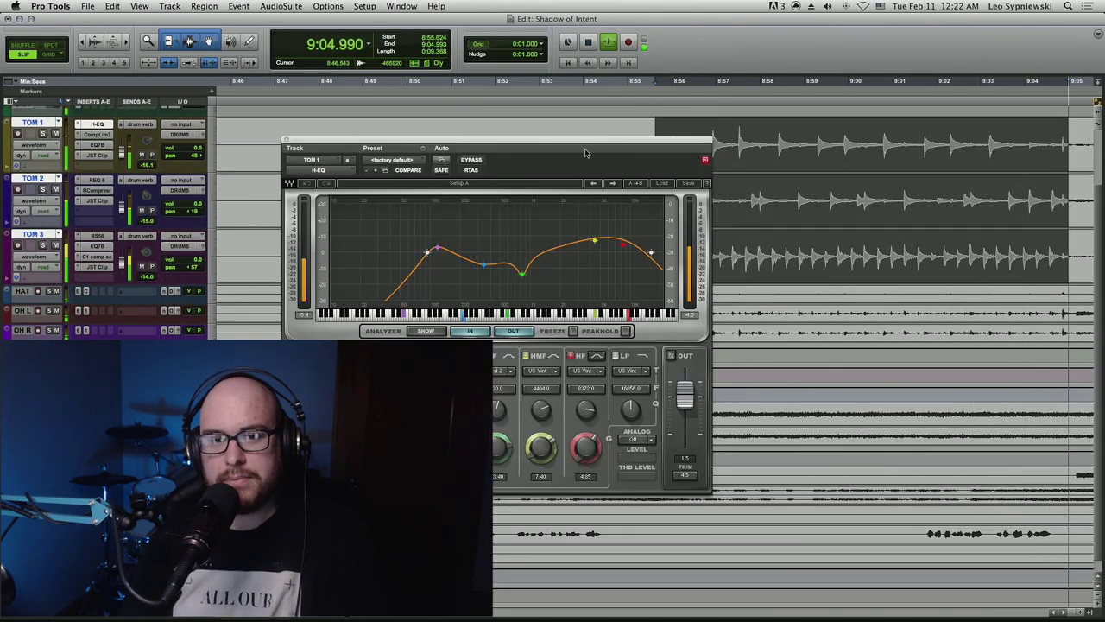
drag(597, 145, 519, 142)
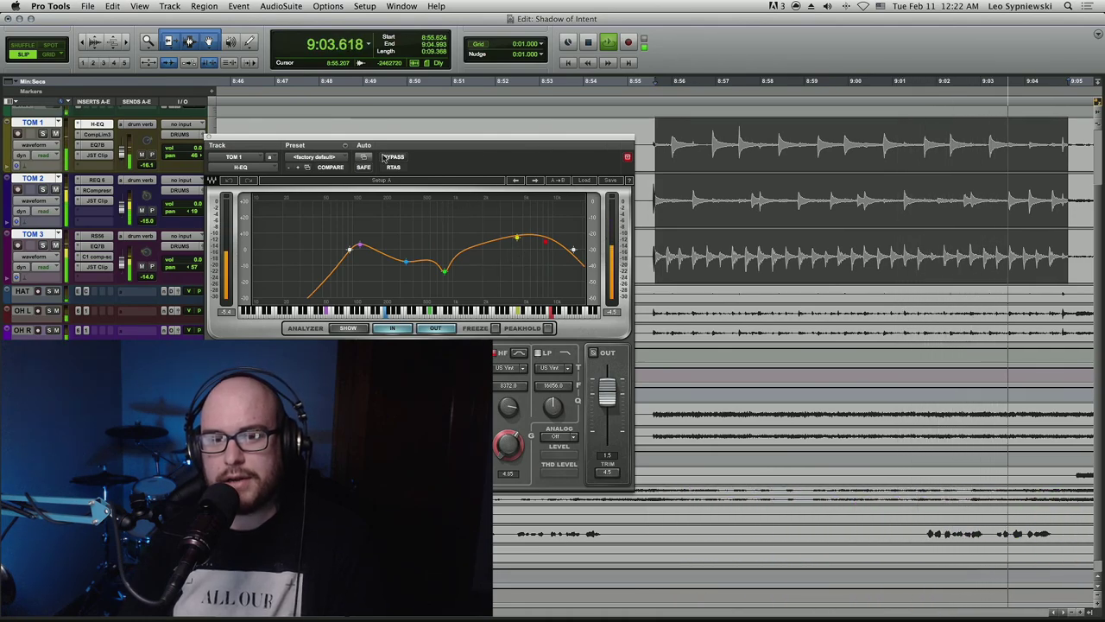
- Stop playback and open the CompLim3 insert on TOM 1
key(space)
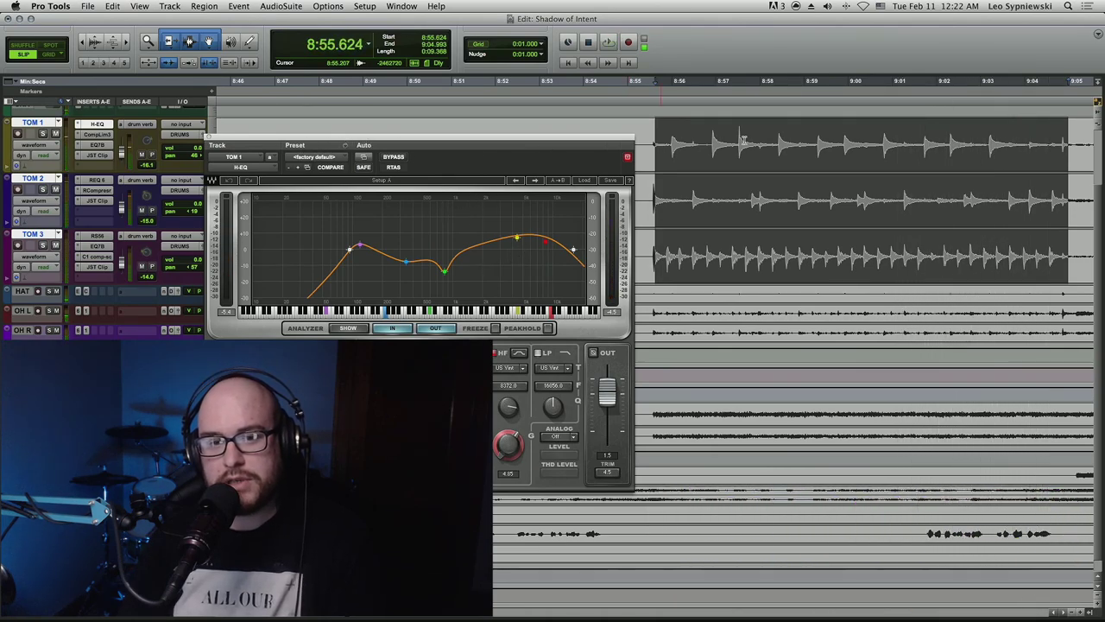
click(102, 135)
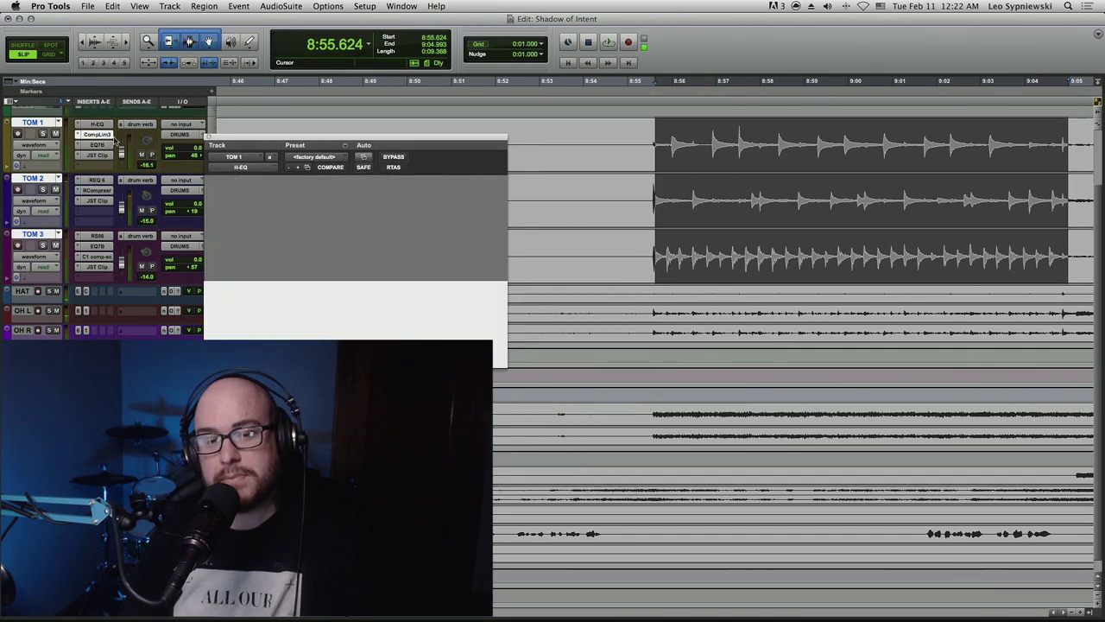
drag(467, 145, 581, 116)
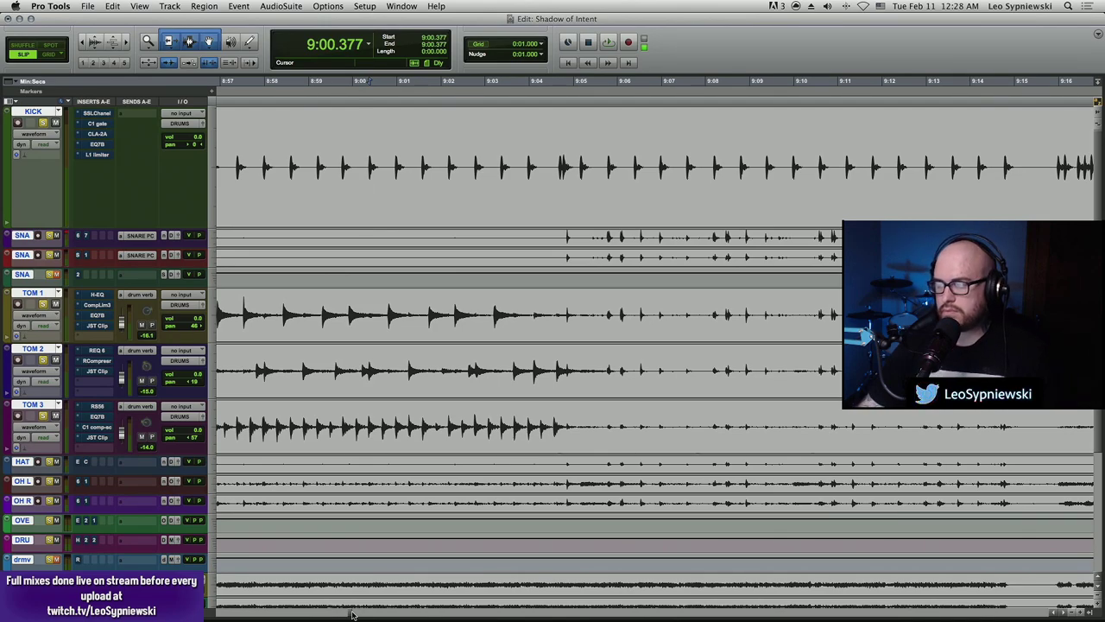
- Play the soloed drum tracks from 9:00.377 to hear the unprocessed kit, then stop
key(space)
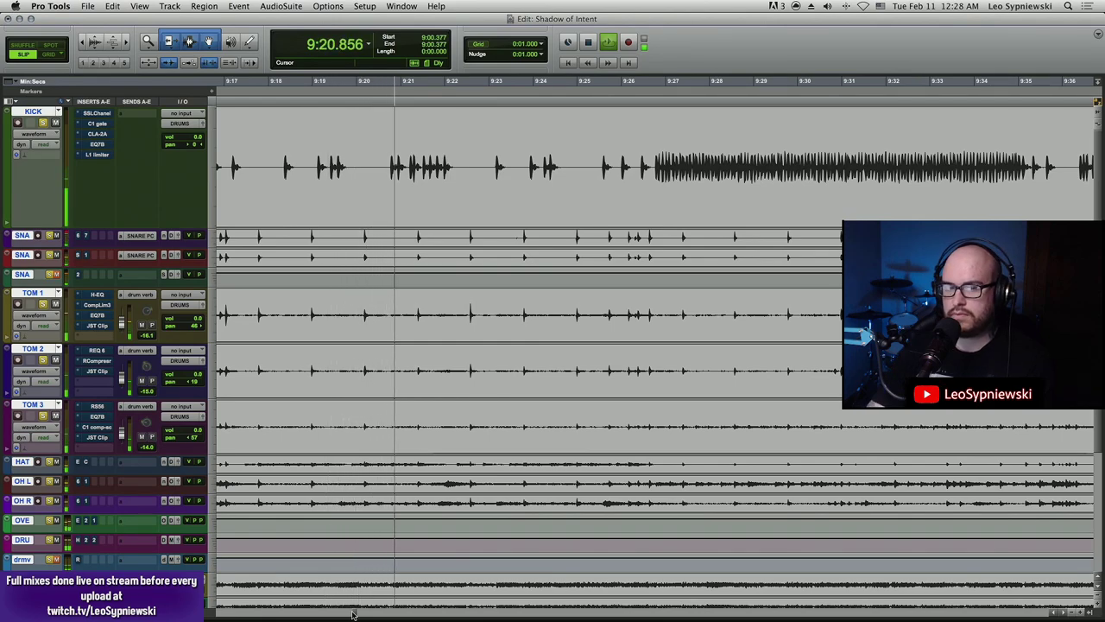
key(space)
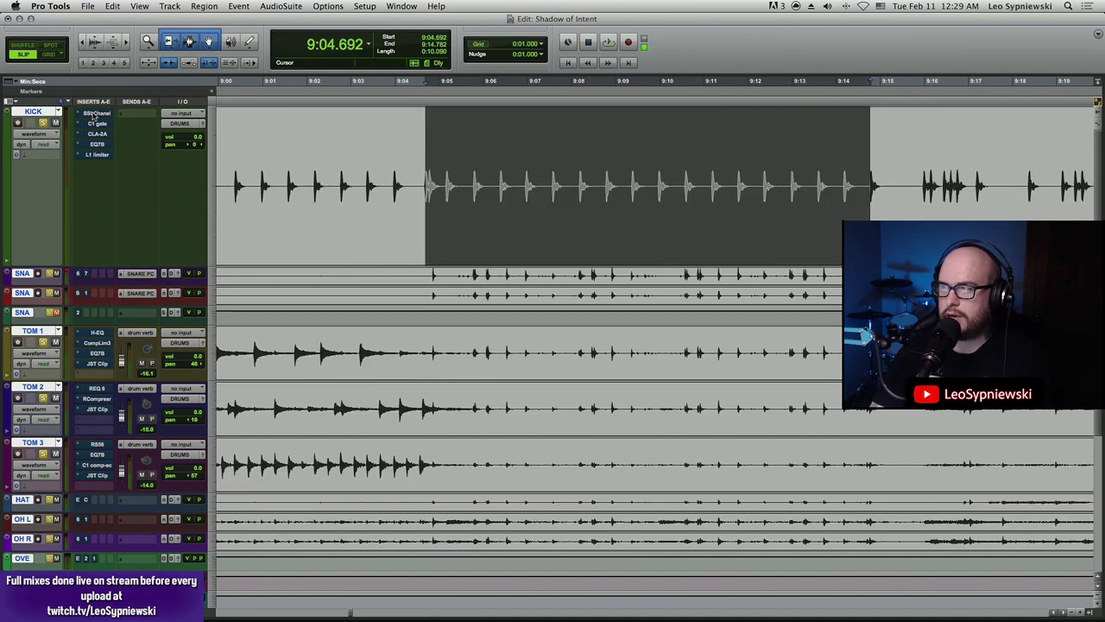
- Open the SSLChannel insert on the KICK track and leave only the kick soloed
click(96, 113)
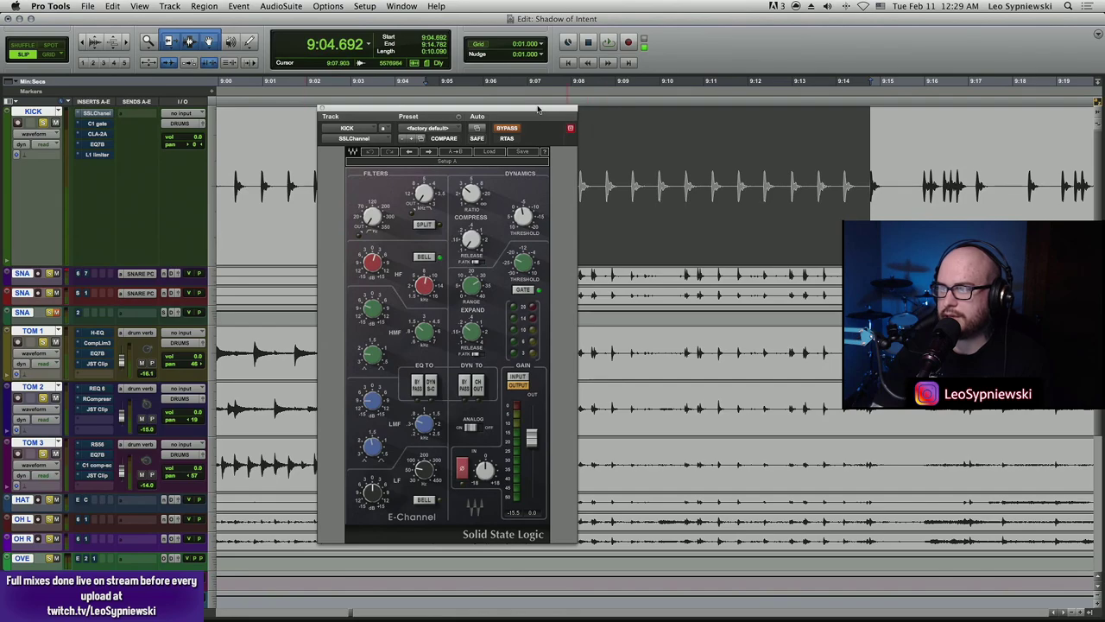
drag(537, 108, 381, 89)
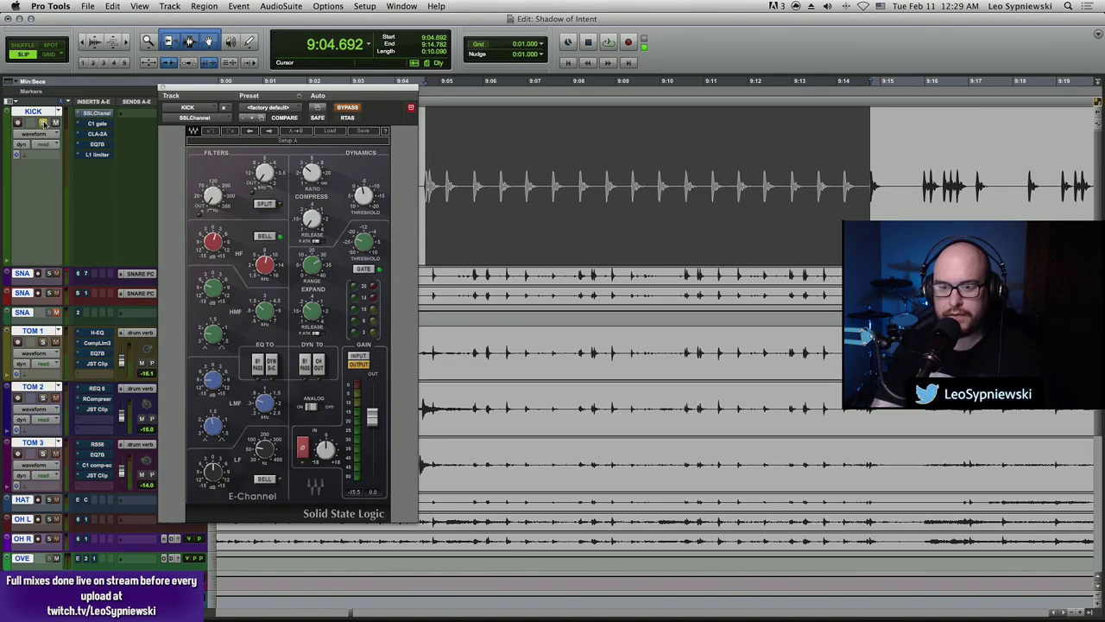
click(43, 123)
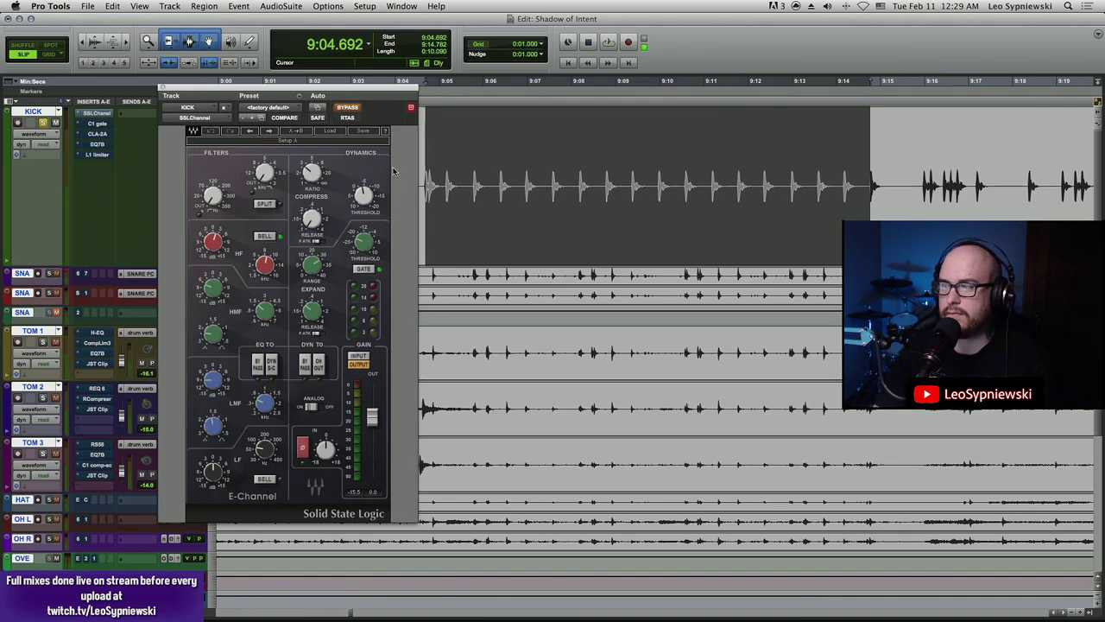
- Play the selected kick section while comparing SSLChannel bypassed and engaged, leave it engaged and stop playback
key(space)
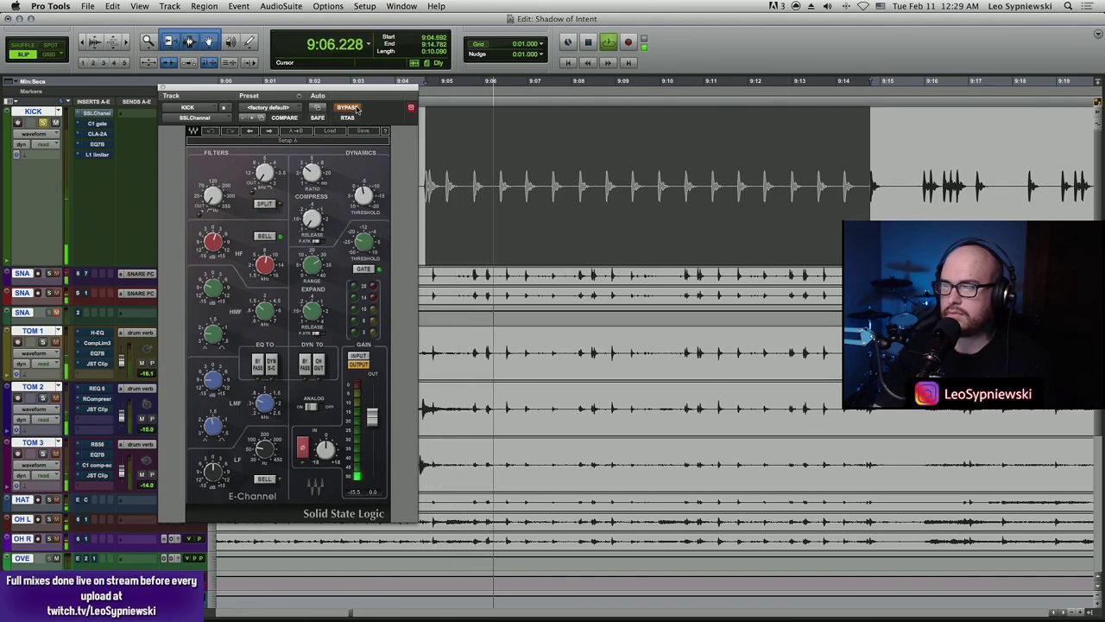
click(357, 109)
click(357, 109)
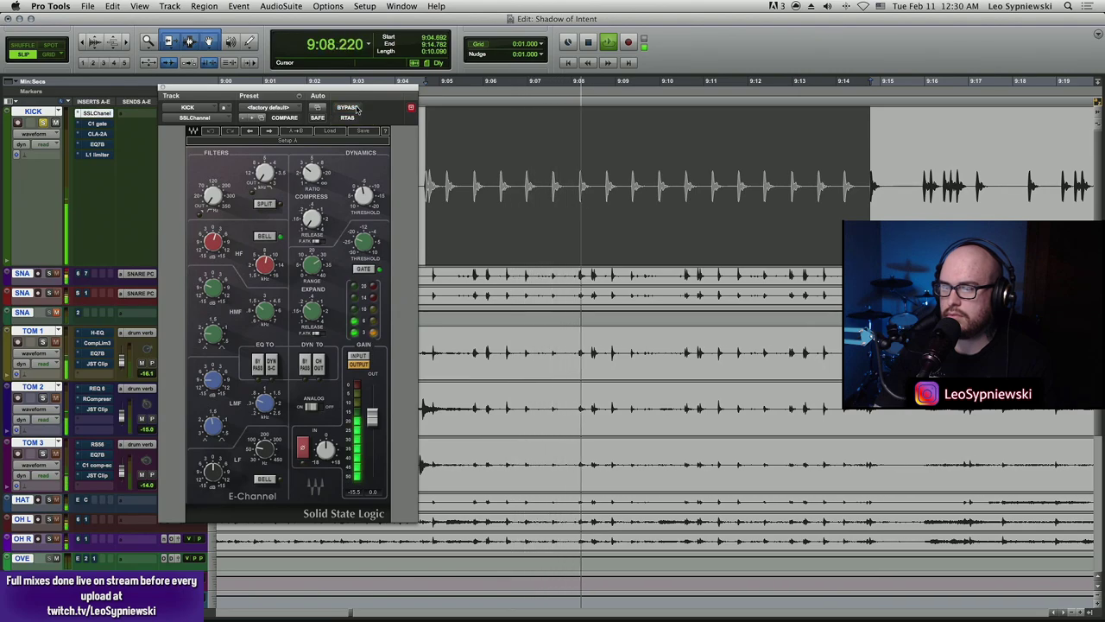
click(356, 108)
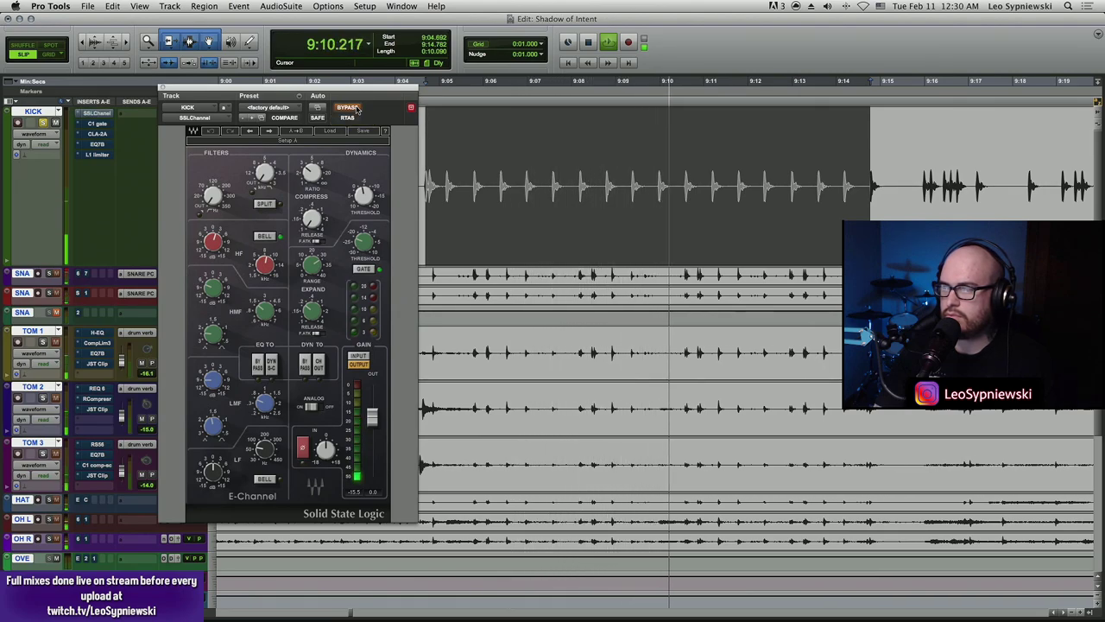
click(356, 109)
click(357, 109)
click(357, 109)
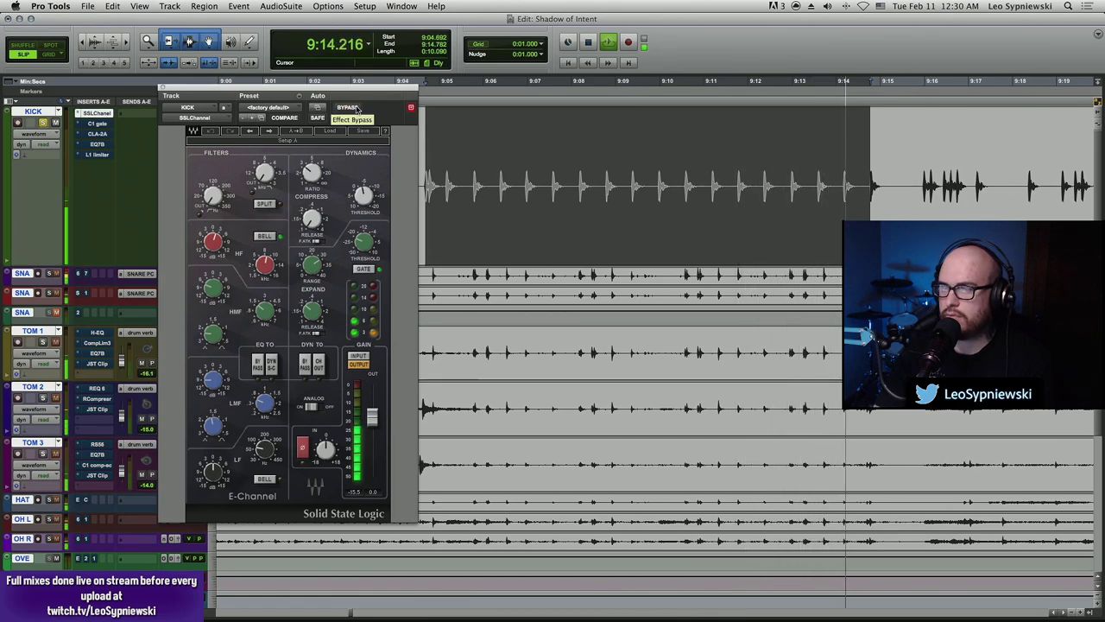
key(space)
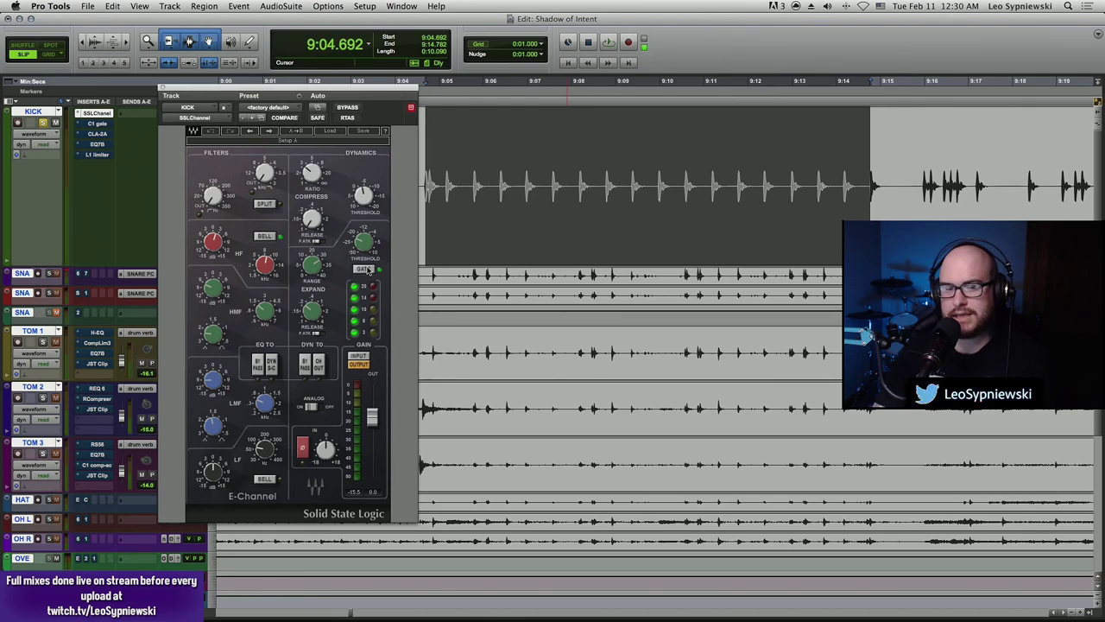
- Open the kick's CLA-2A compressor, compare it bypassed and engaged during playback, and leave it engaged
click(96, 134)
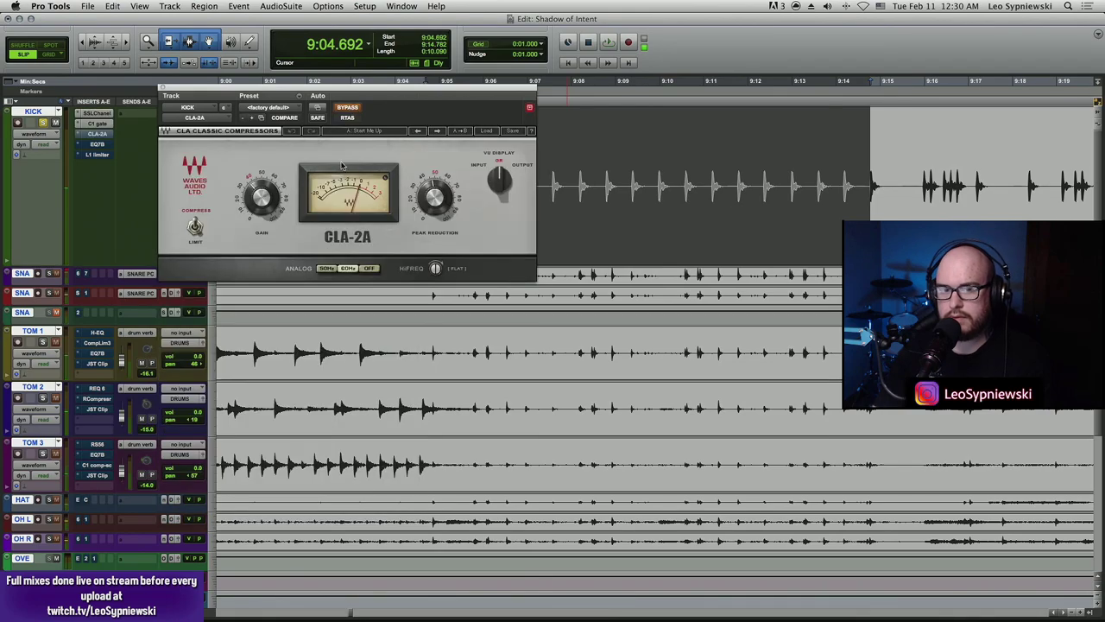
drag(439, 91, 456, 268)
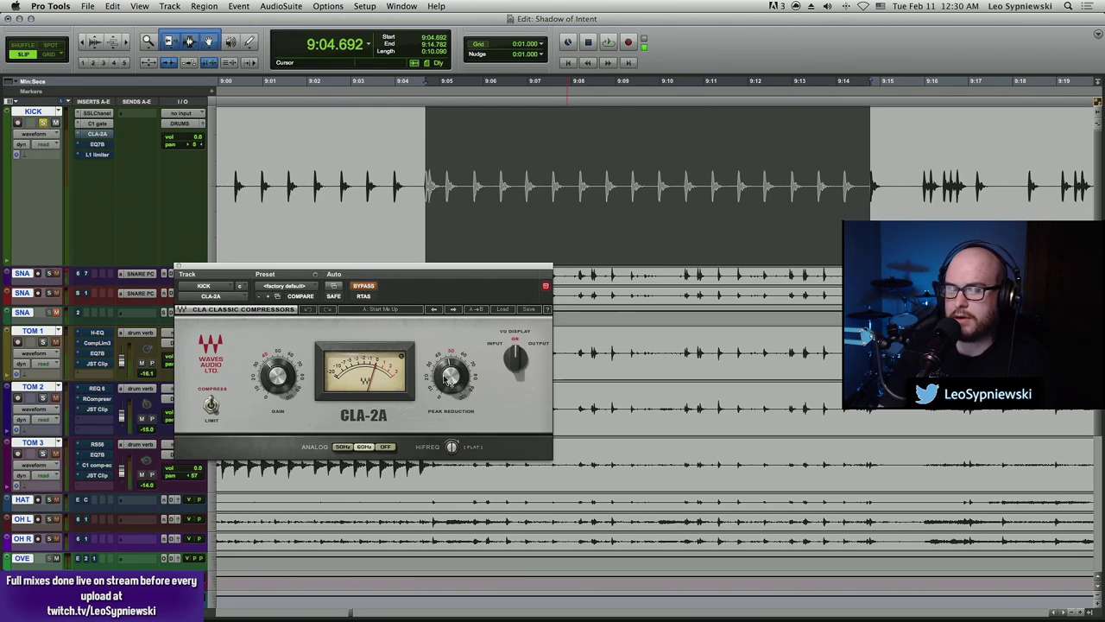
key(space)
click(373, 287)
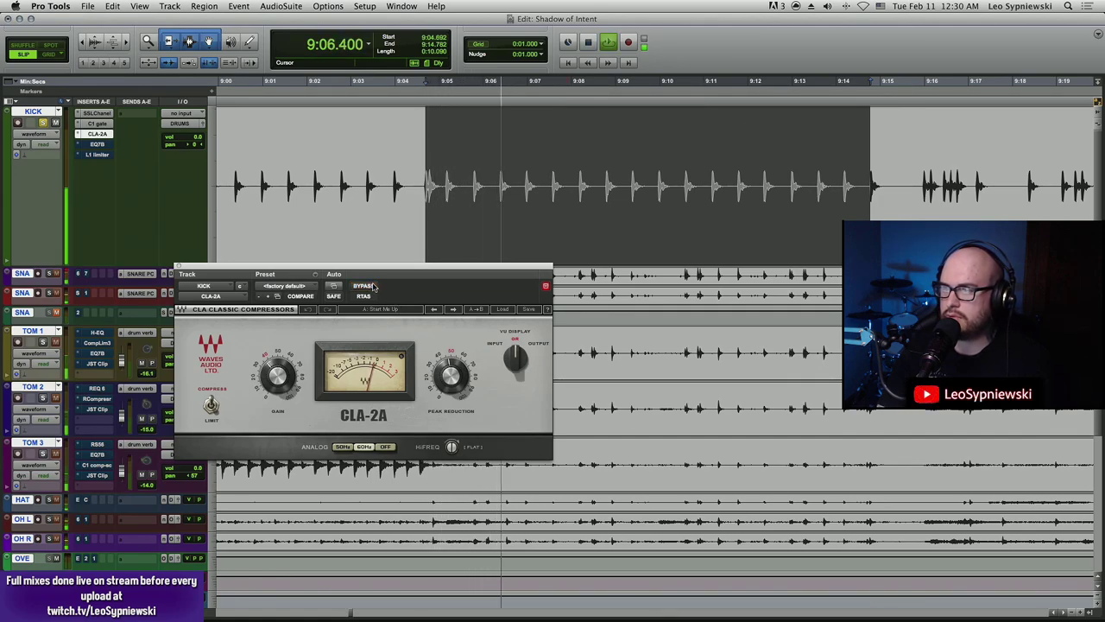
click(373, 287)
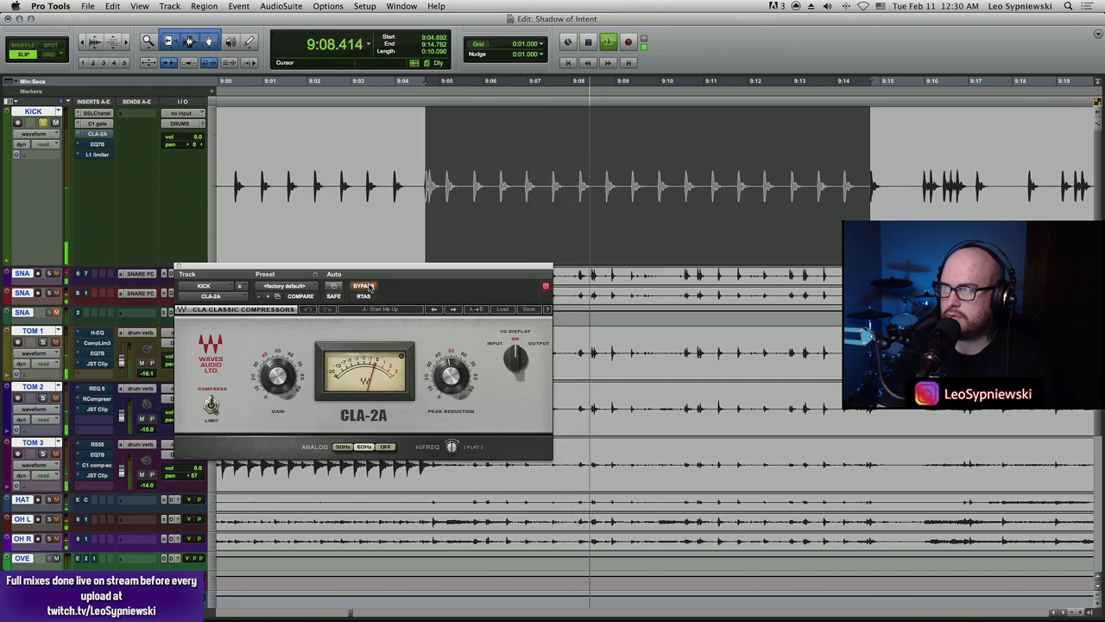
click(373, 287)
click(373, 286)
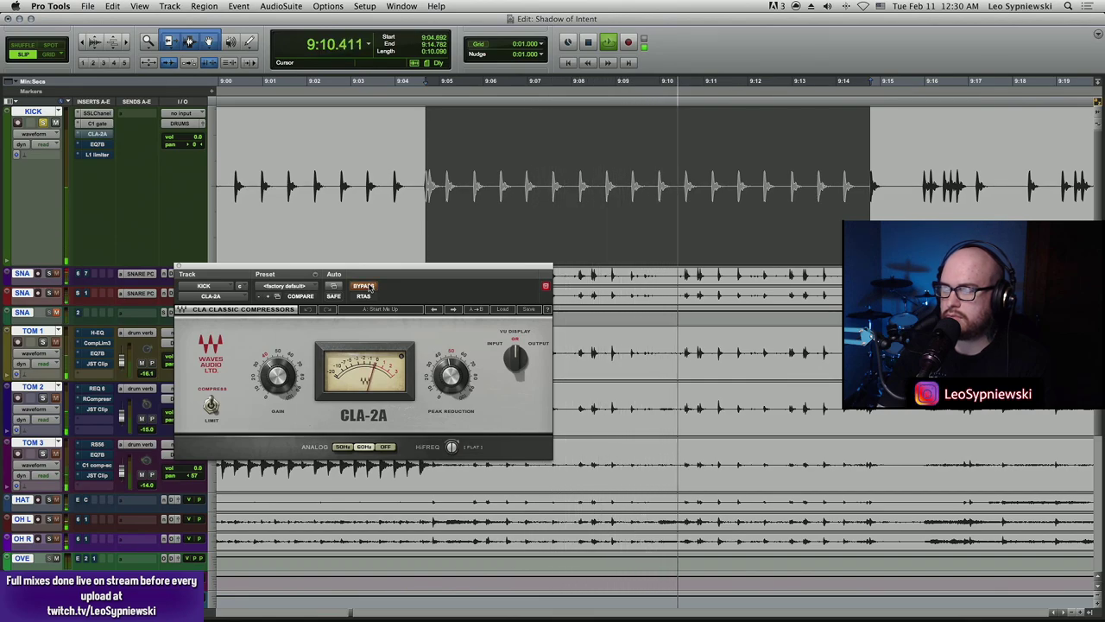
click(373, 286)
click(373, 287)
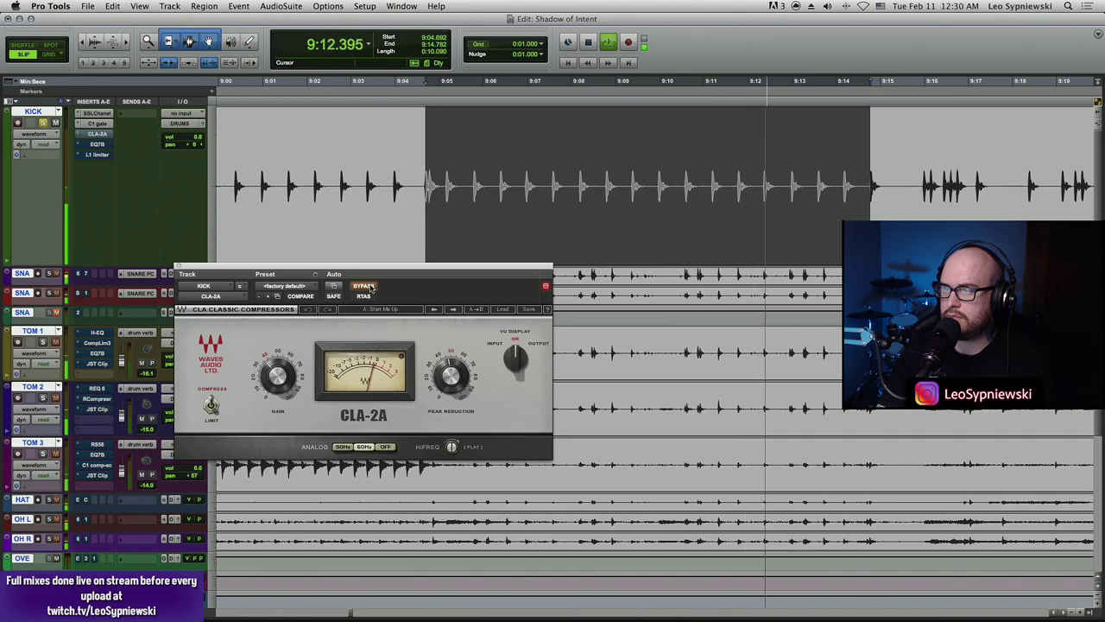
click(371, 288)
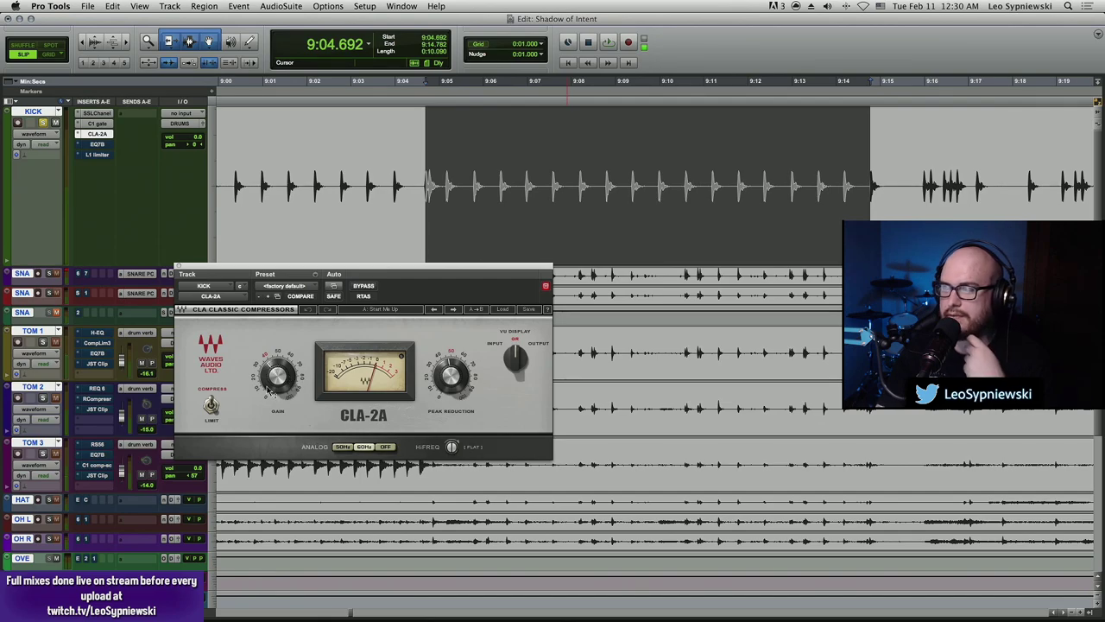
mouse_move(269, 390)
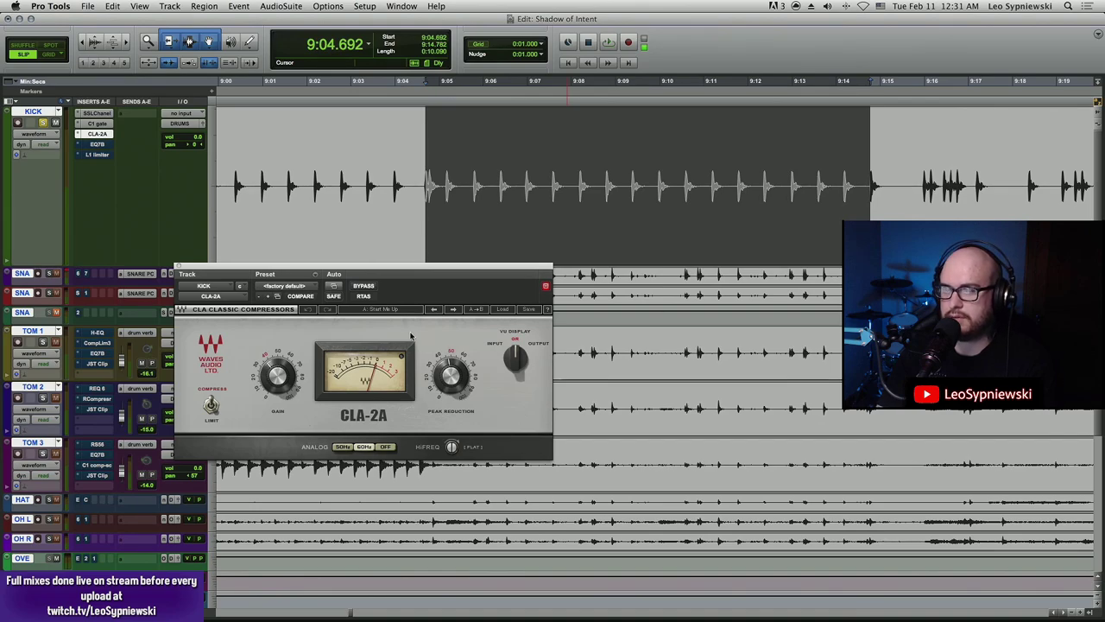
- Open the kick's EQ 3 7-Band, compare it bypassed and engaged during playback, and leave it engaged
click(97, 144)
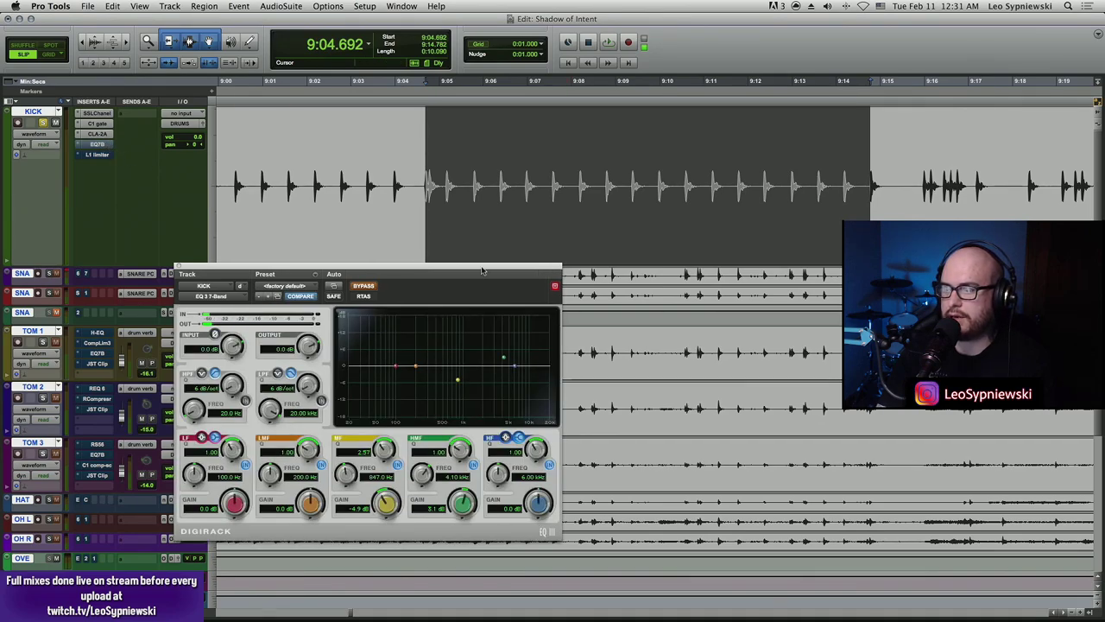
drag(482, 271, 408, 205)
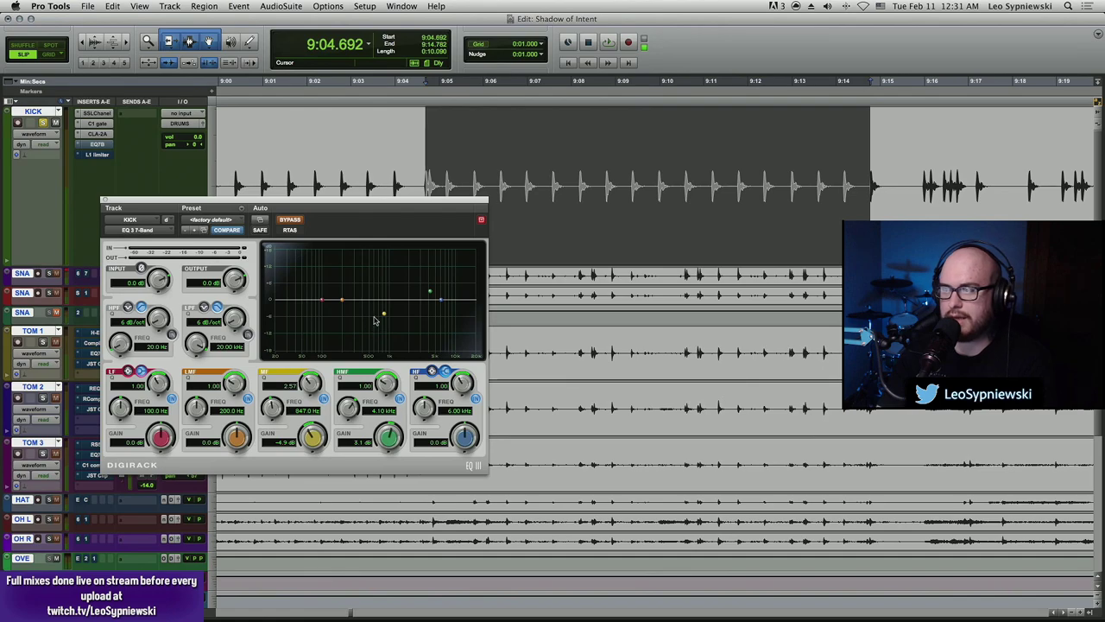
key(space)
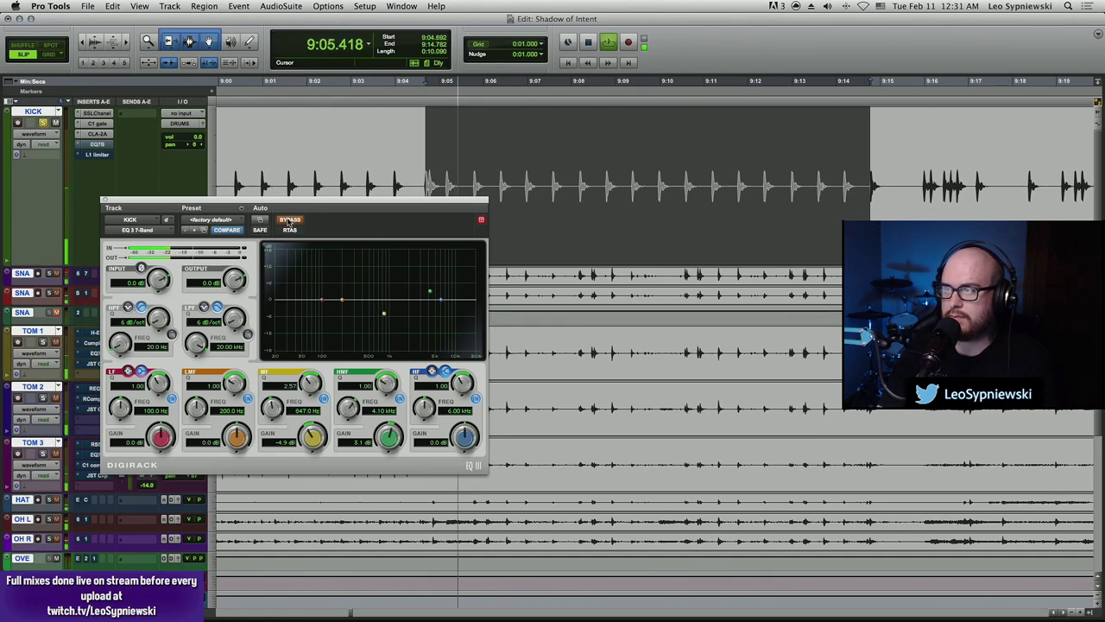
click(289, 221)
click(289, 220)
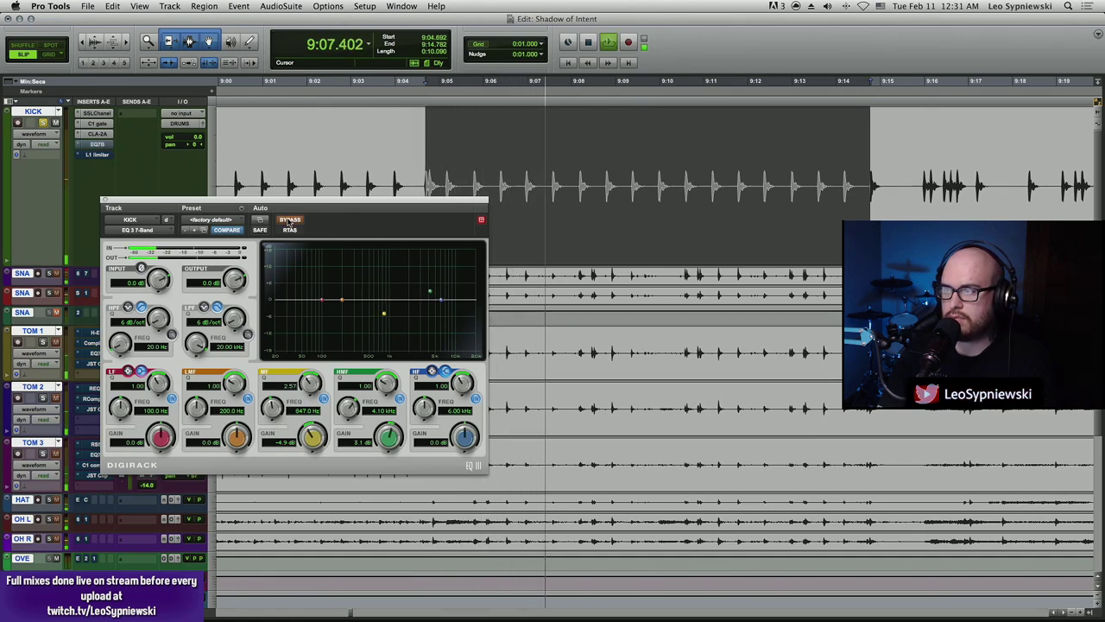
click(289, 220)
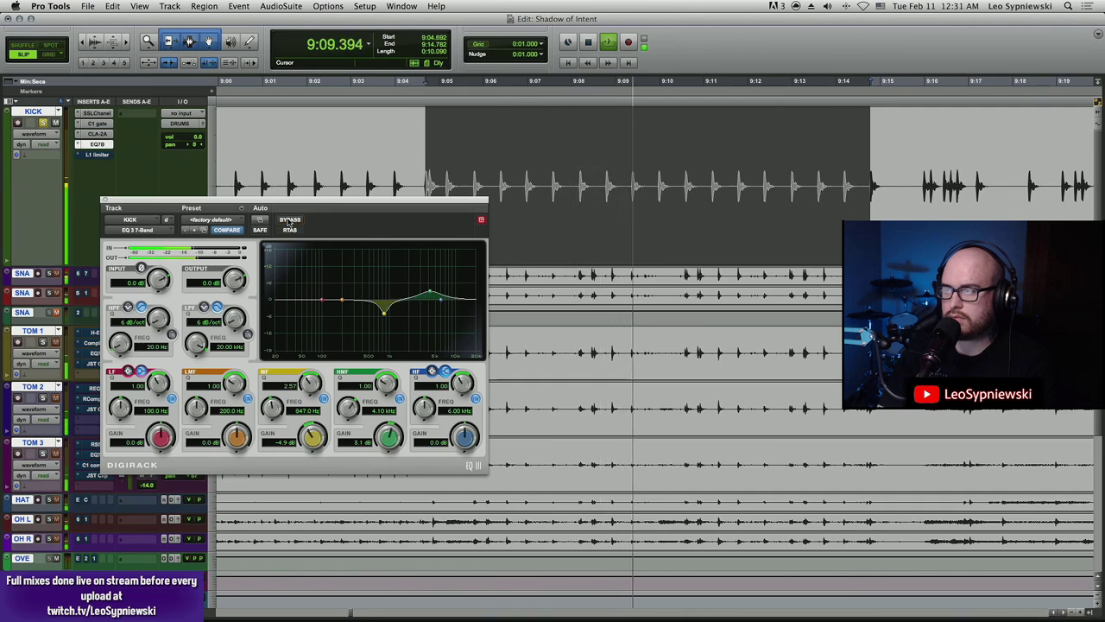
click(289, 220)
click(290, 220)
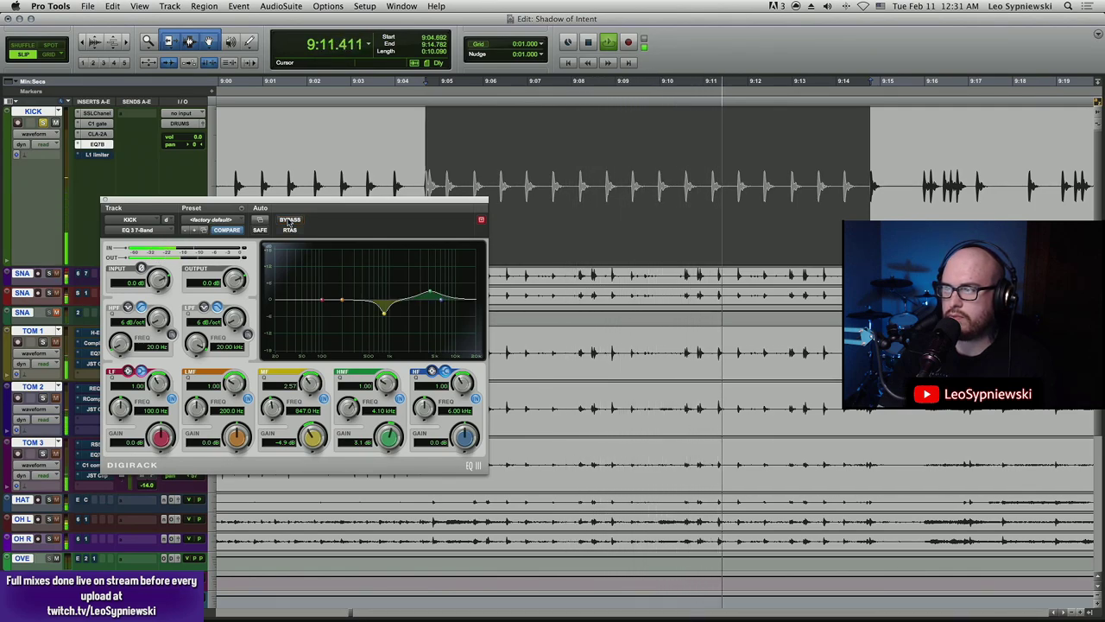
key(space)
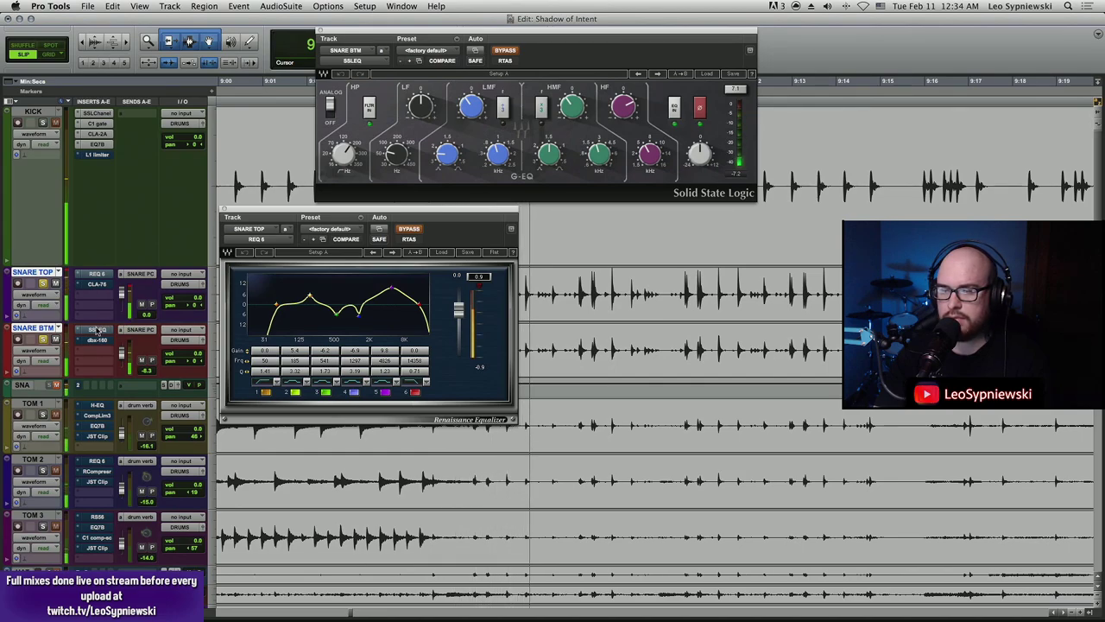
- Compare the SNARE TOP REQ 6 and SNARE BTM SSLEQ by toggling both bypasses together, leave both engaged and stop playback
alt+shift+super+click(97, 330)
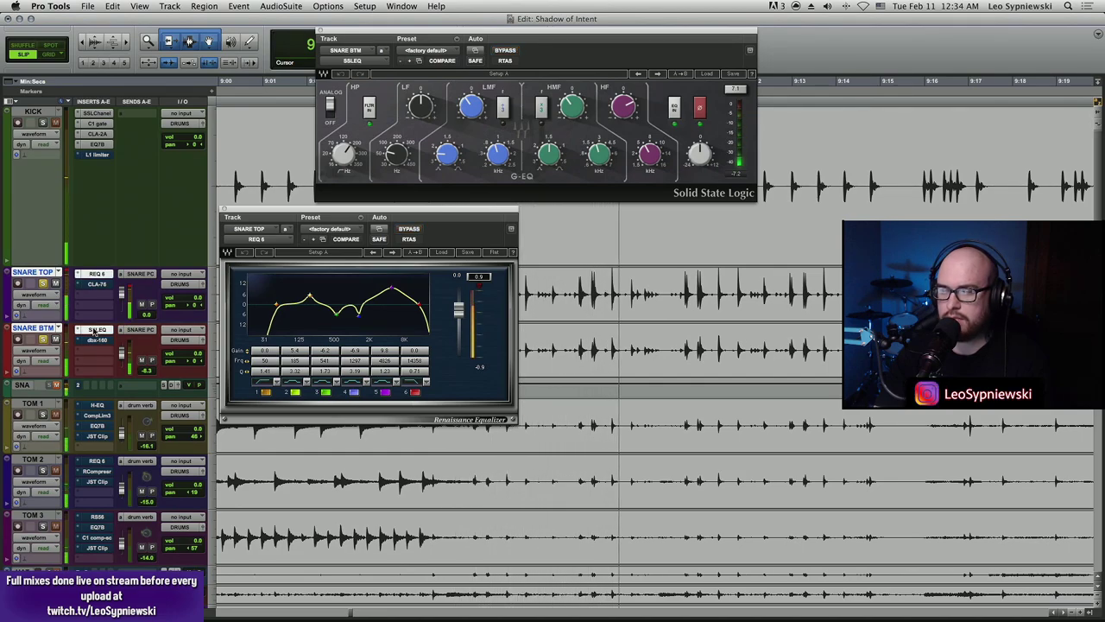
alt+shift+super+click(97, 330)
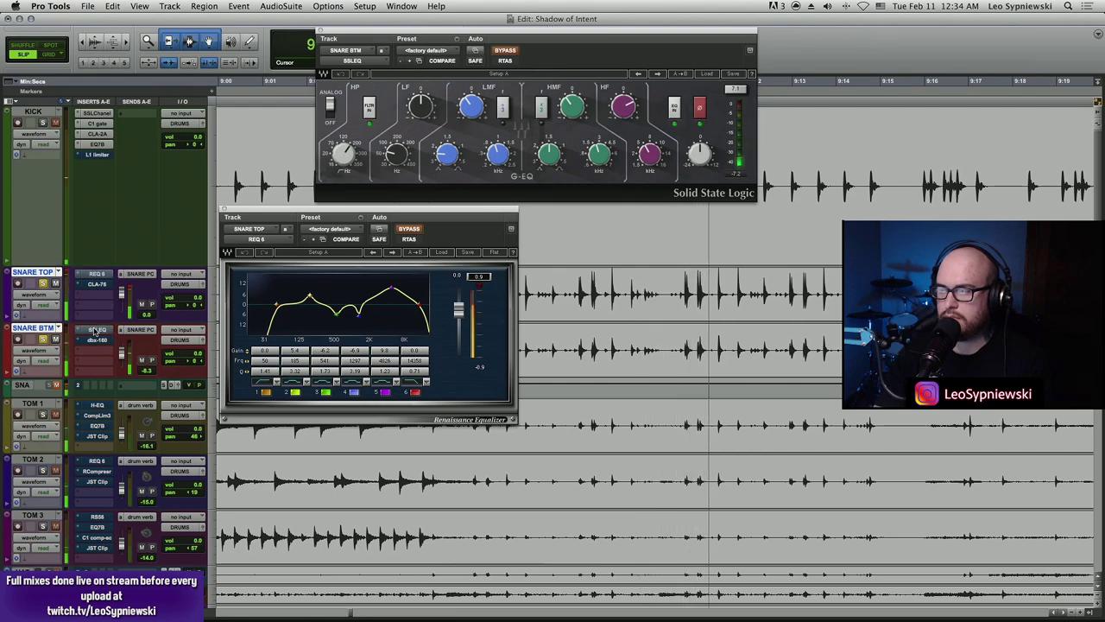
alt+shift+super+click(95, 331)
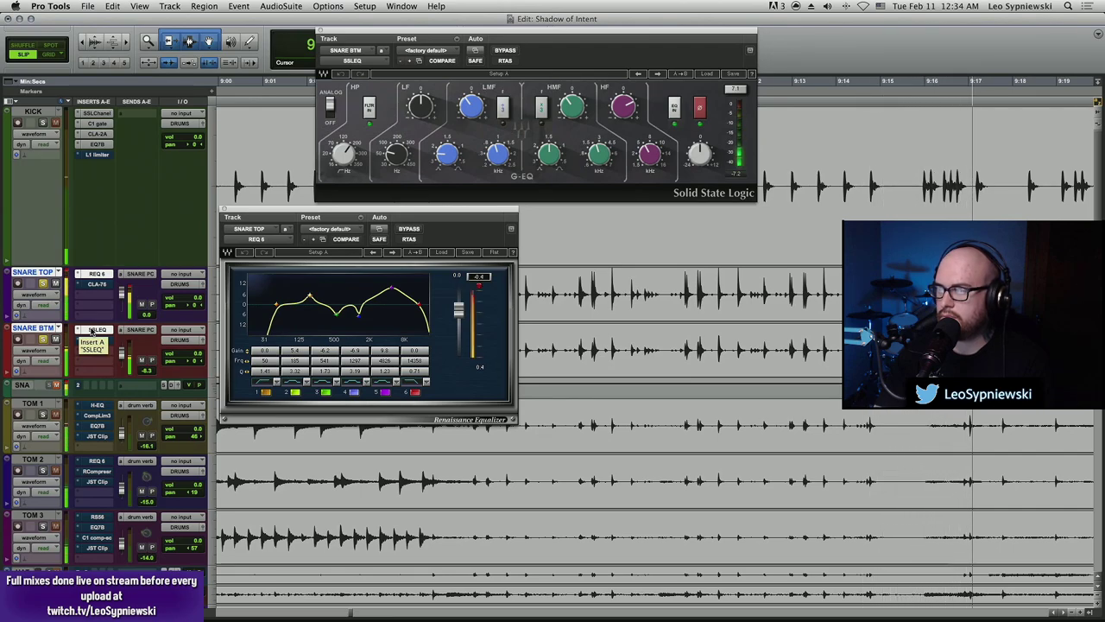
key(space)
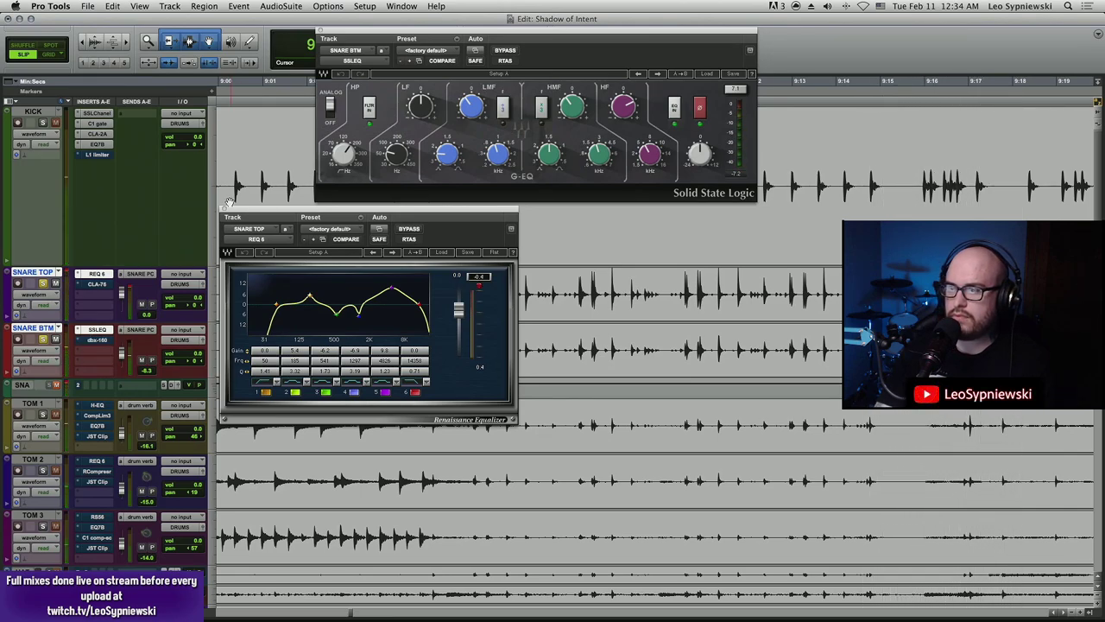
- Close both snare EQ windows and open SNARE TOP's CLA-76 and SNARE BTM's dbx-160 compressors without overlap
click(223, 212)
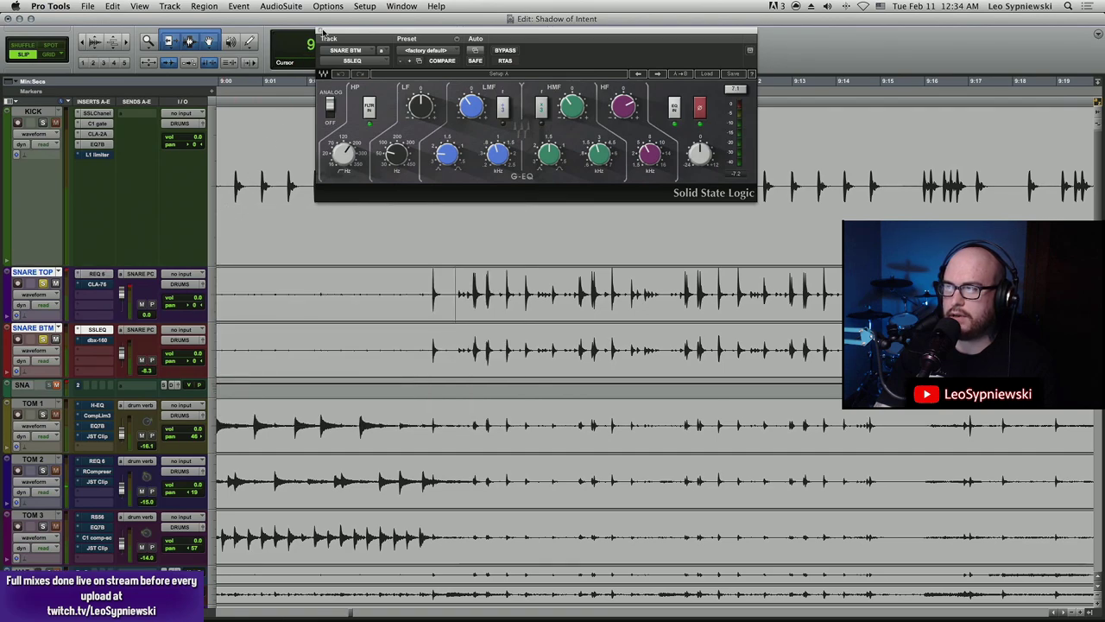
click(323, 33)
click(99, 283)
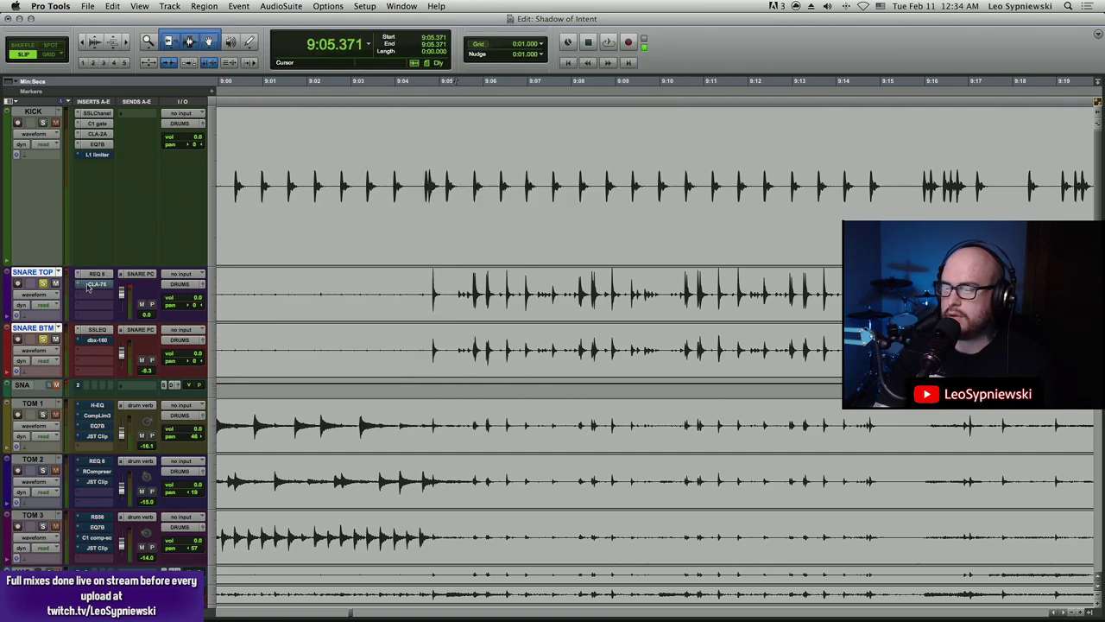
drag(604, 210, 590, 49)
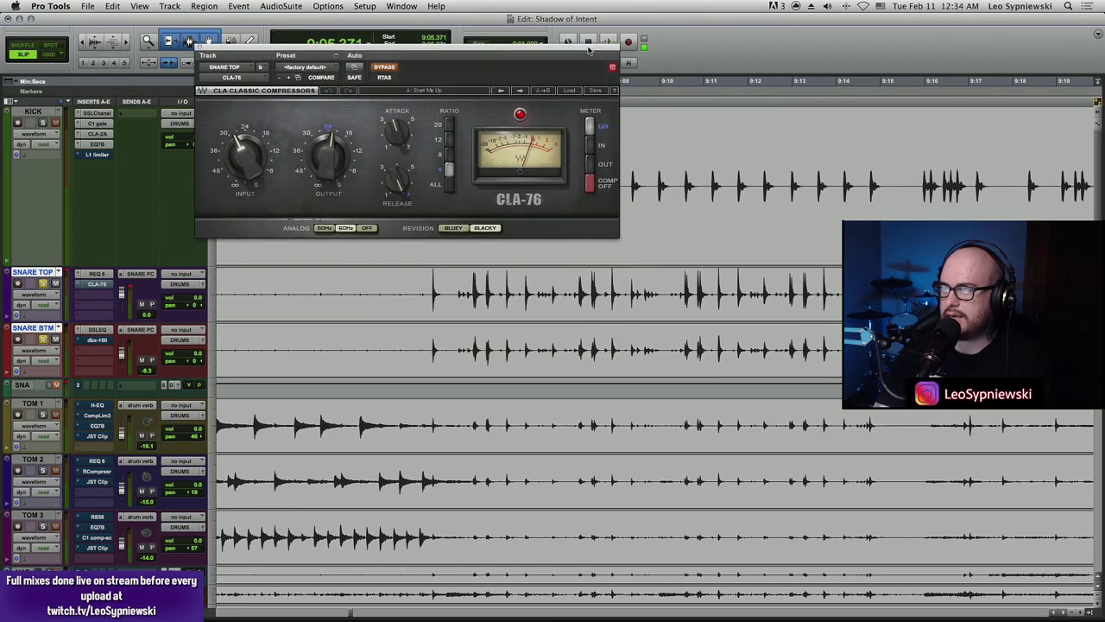
click(98, 340)
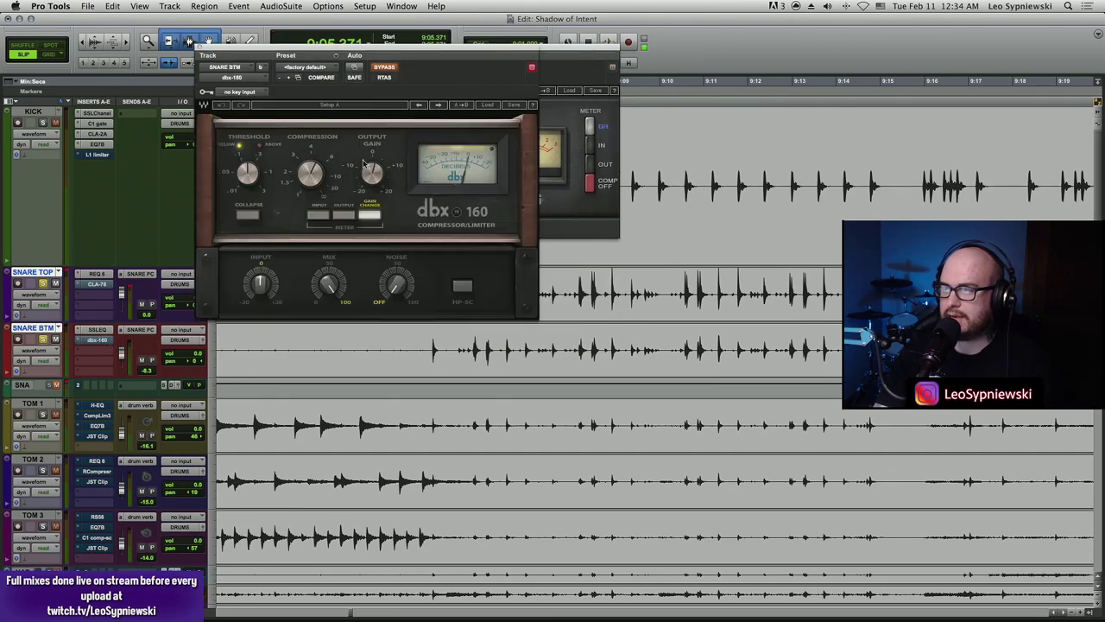
drag(464, 73, 460, 257)
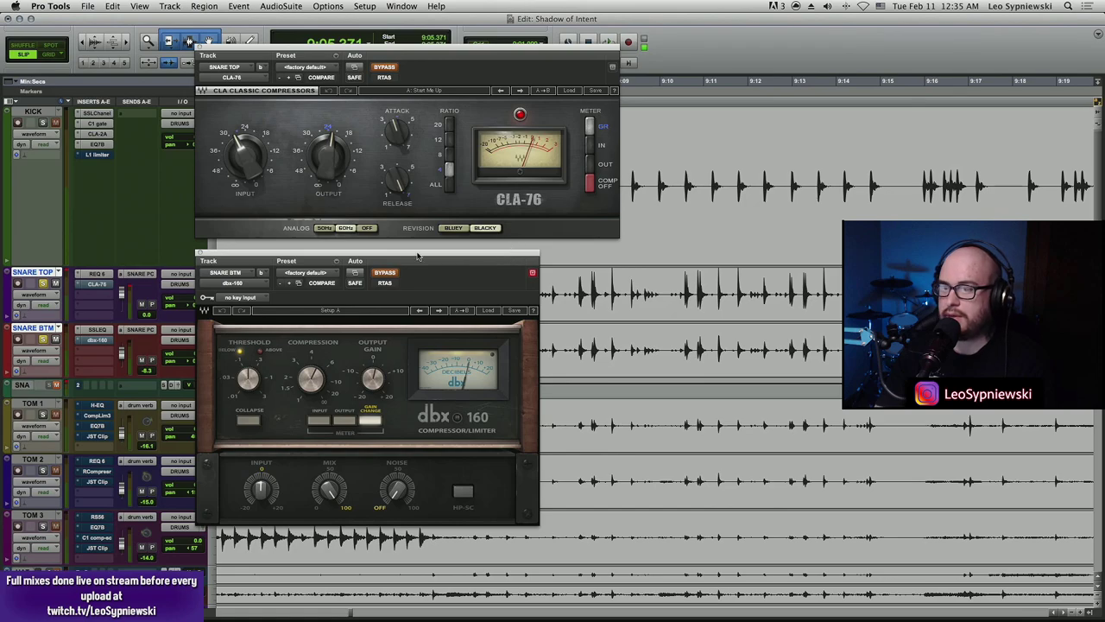
- Play the snare section, compare the CLA-76 and dbx-160 by toggling both bypasses together, and leave both compressors engaged
key(space)
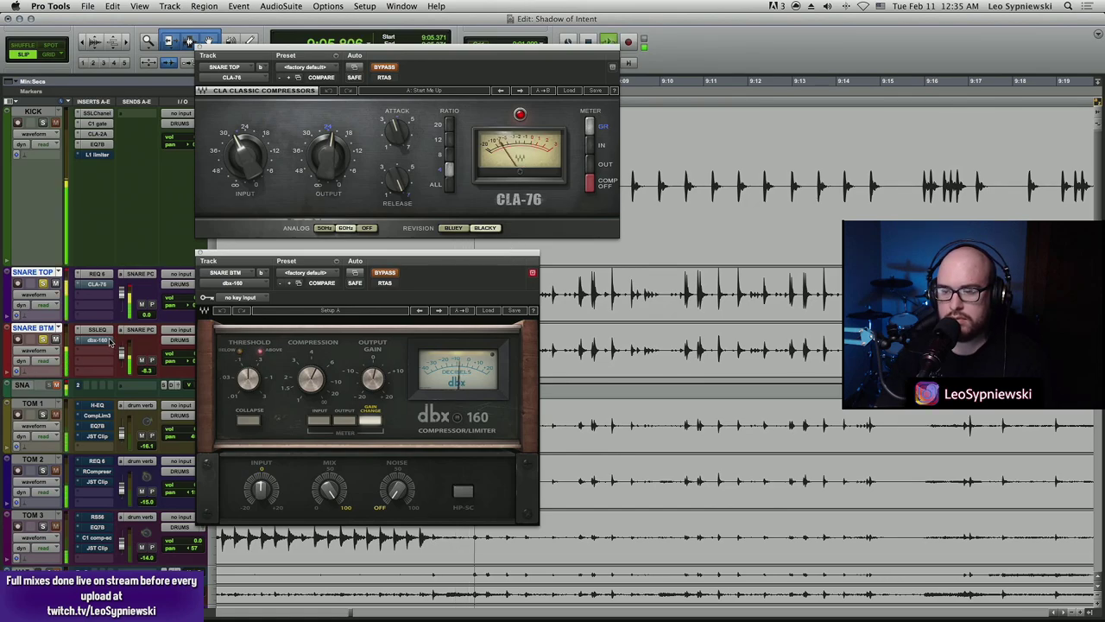
alt+shift+super+click(101, 341)
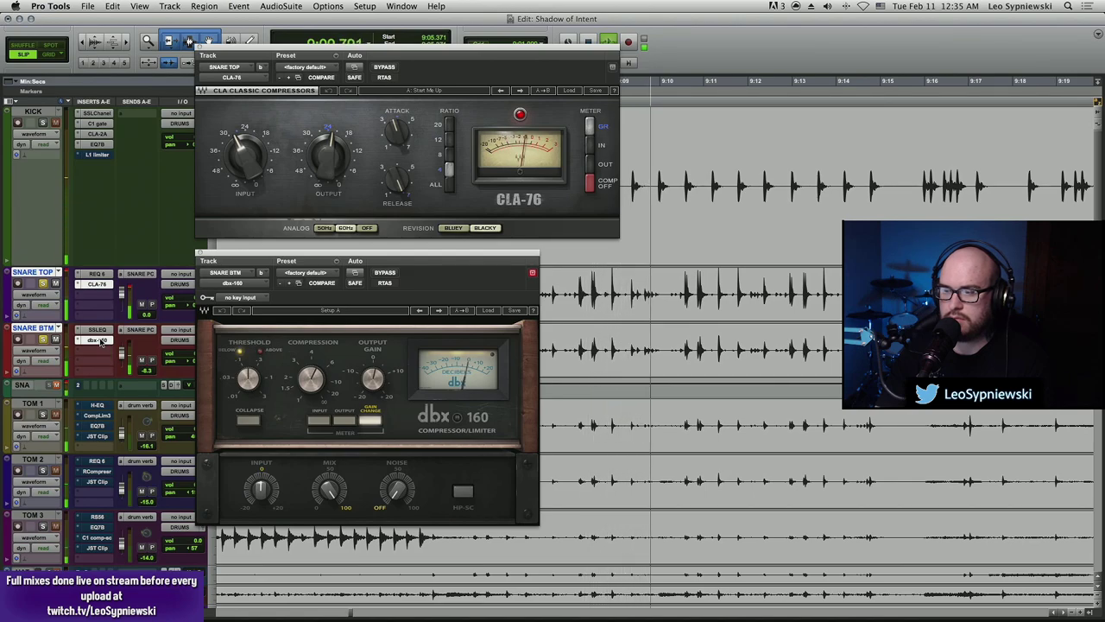
alt+shift+super+click(101, 342)
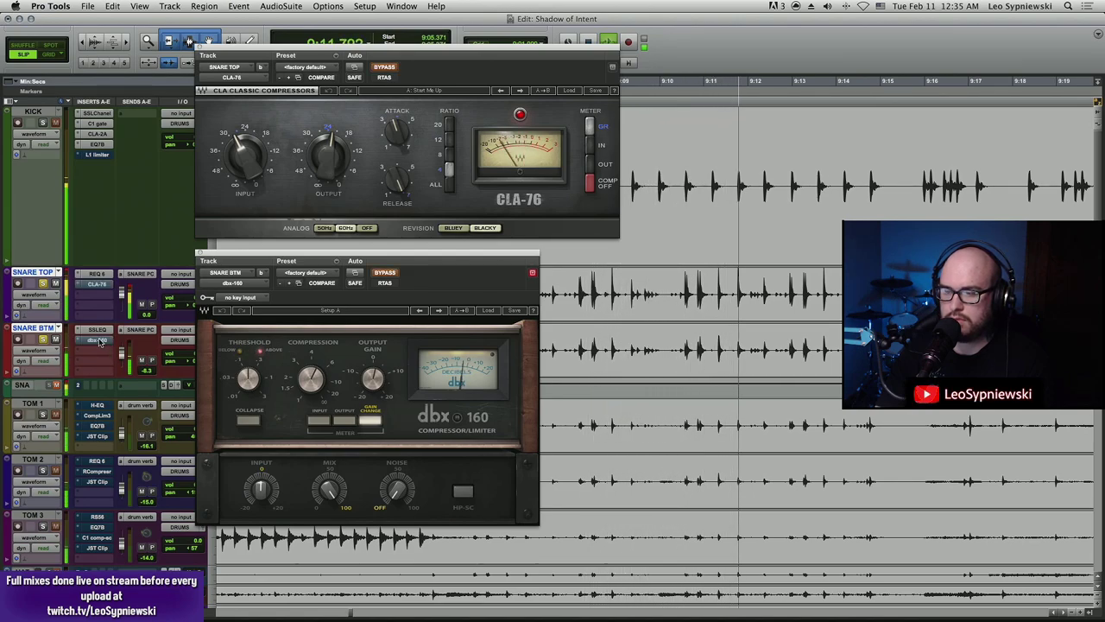
alt+shift+super+click(101, 342)
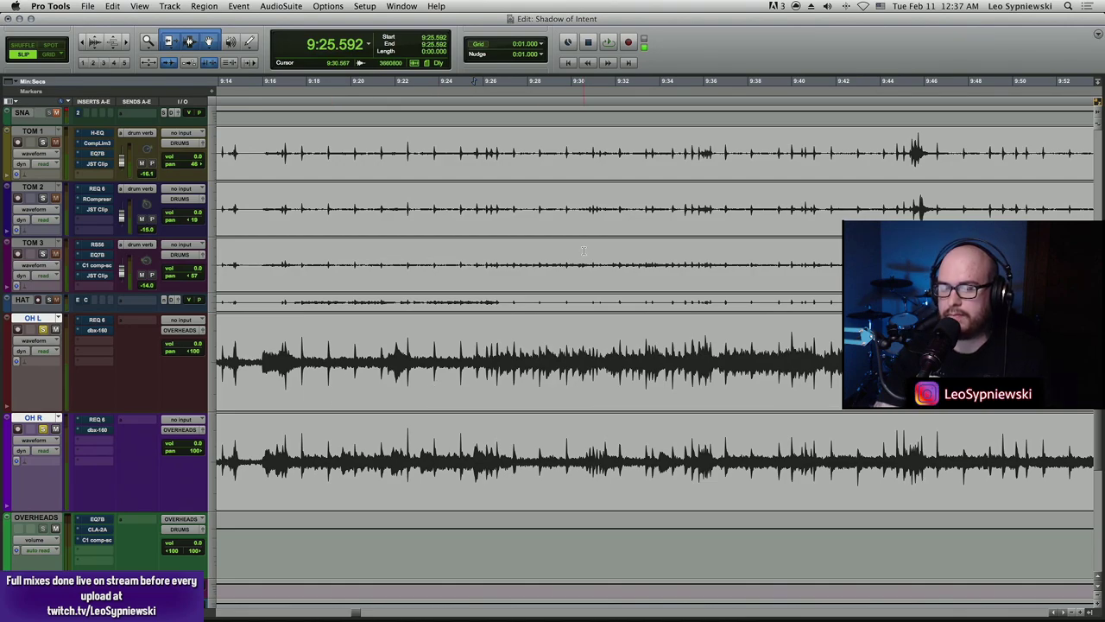
- Play the soloed OH L and OH R with their plugins bypassed, and examine OH L's REQ 6 and dbx-160 settings
key(space)
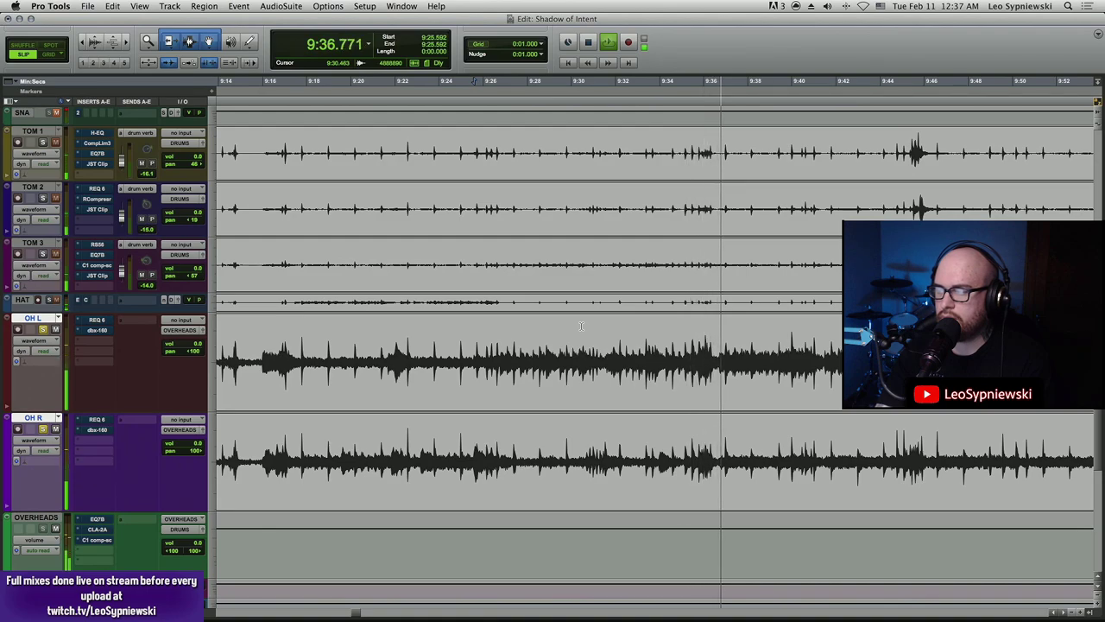
key(space)
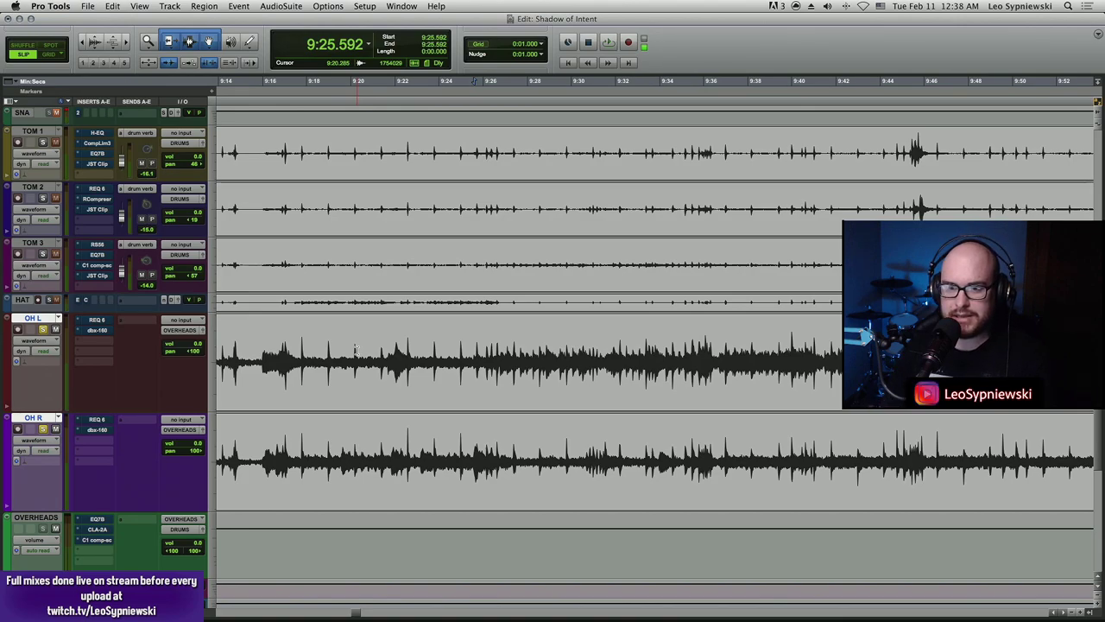
click(102, 320)
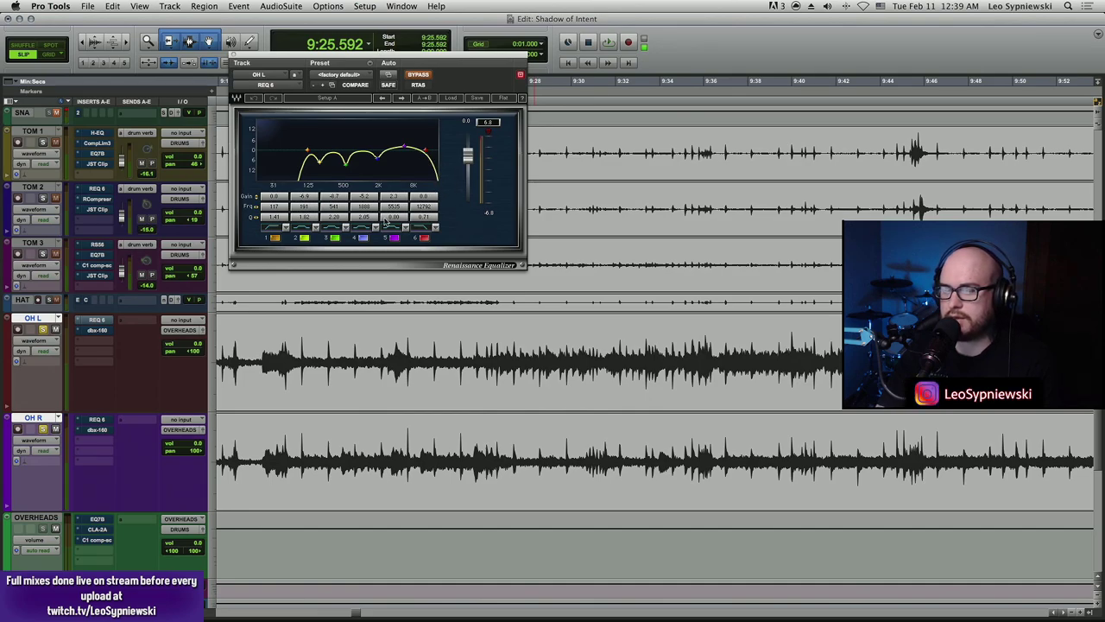
click(98, 330)
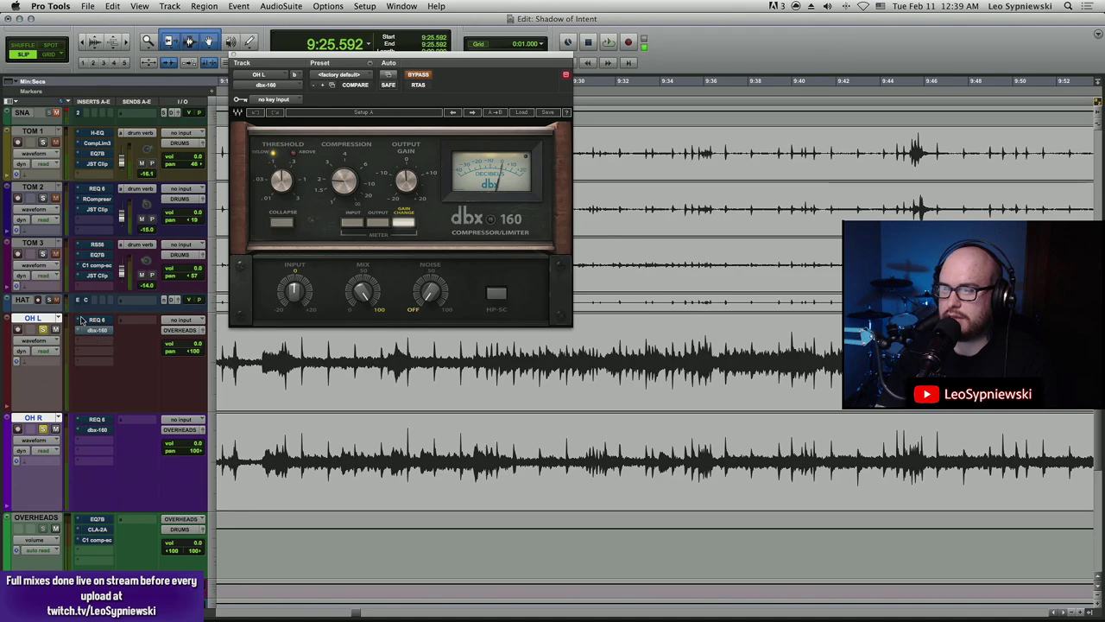
click(97, 319)
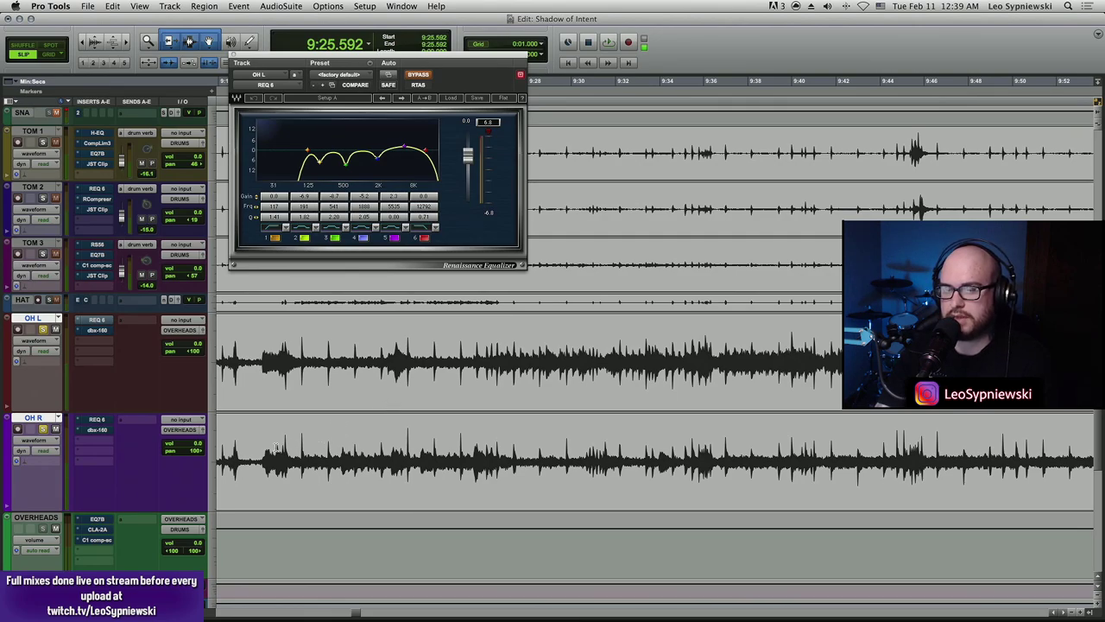
- Play the overheads again, engage the REQ 6 and dbx-160 on both OH L and OH R, and stop playback
key(space)
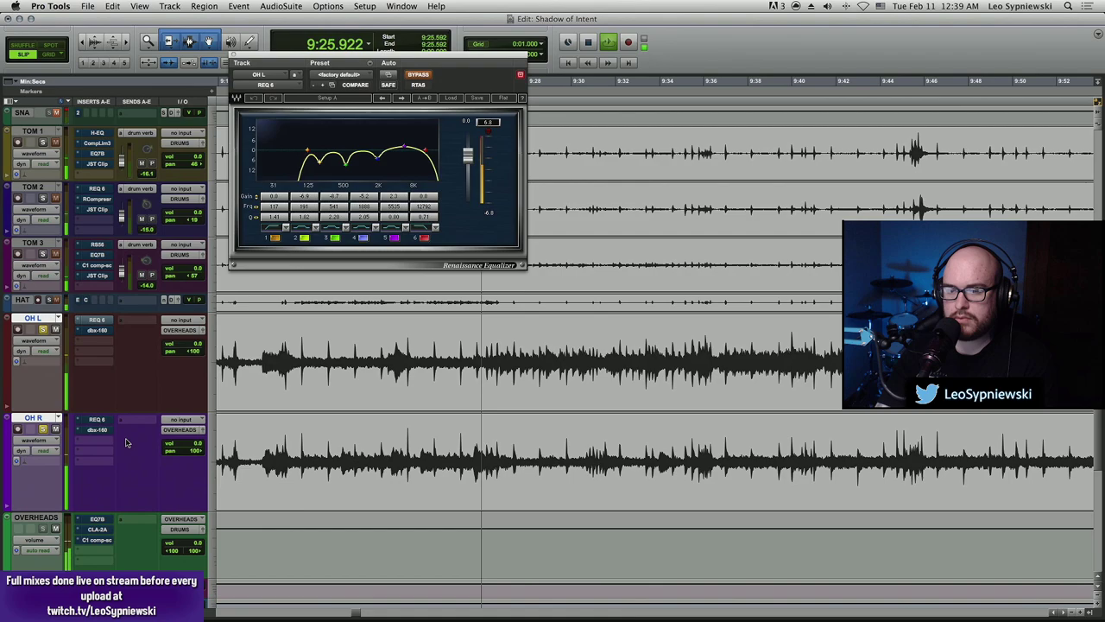
super+click(101, 323)
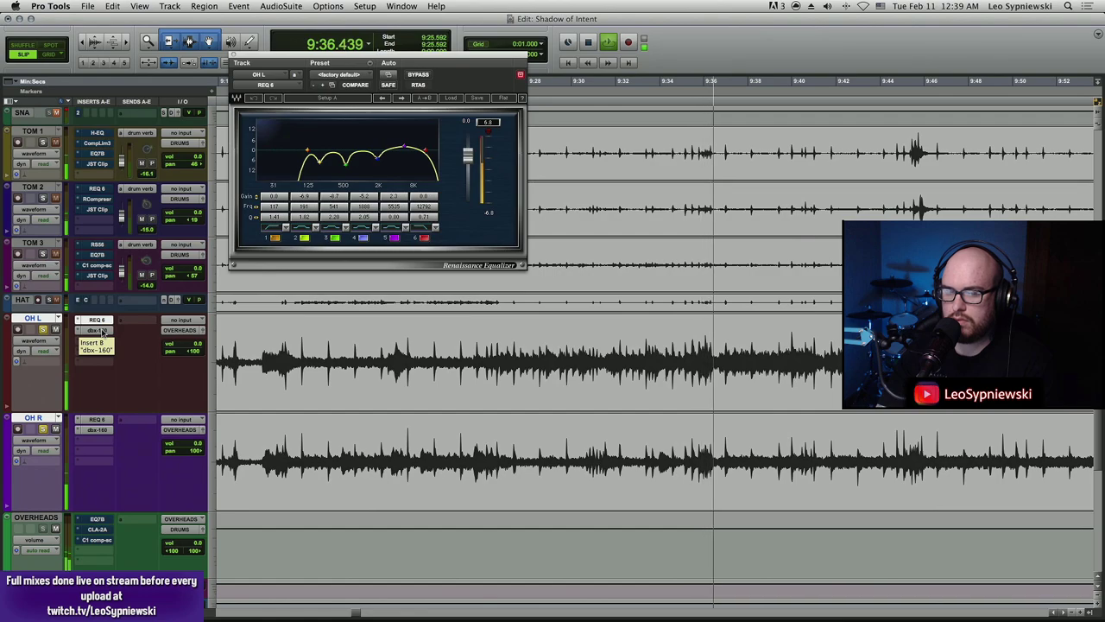
key(space)
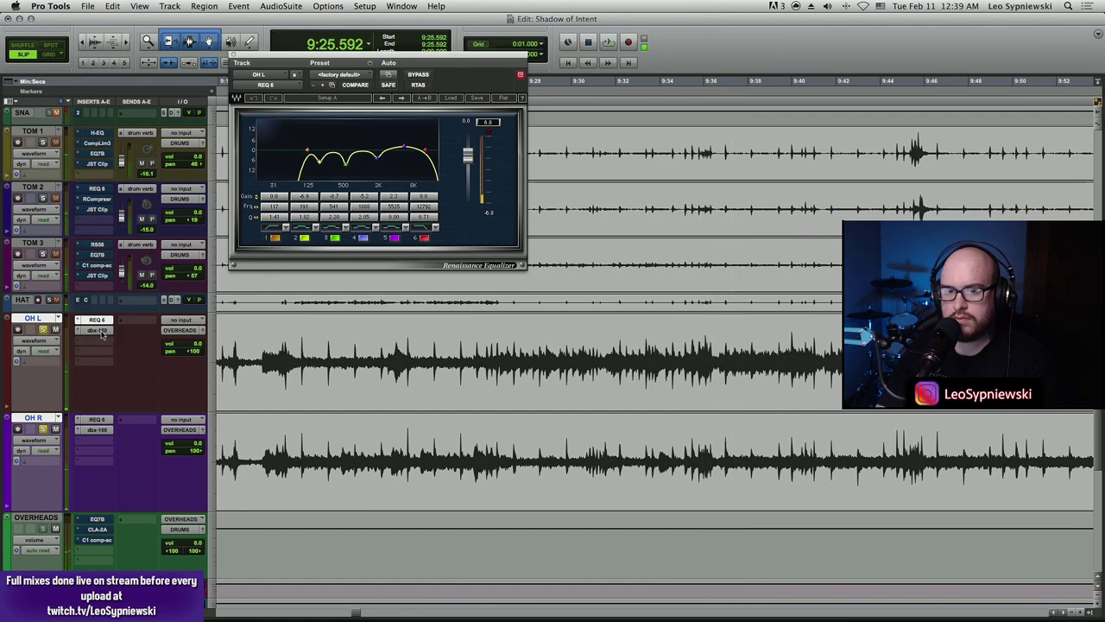
- Examine OH L's dbx-160 compressor settings, shifting its window slightly lower, and close the plugin
click(97, 330)
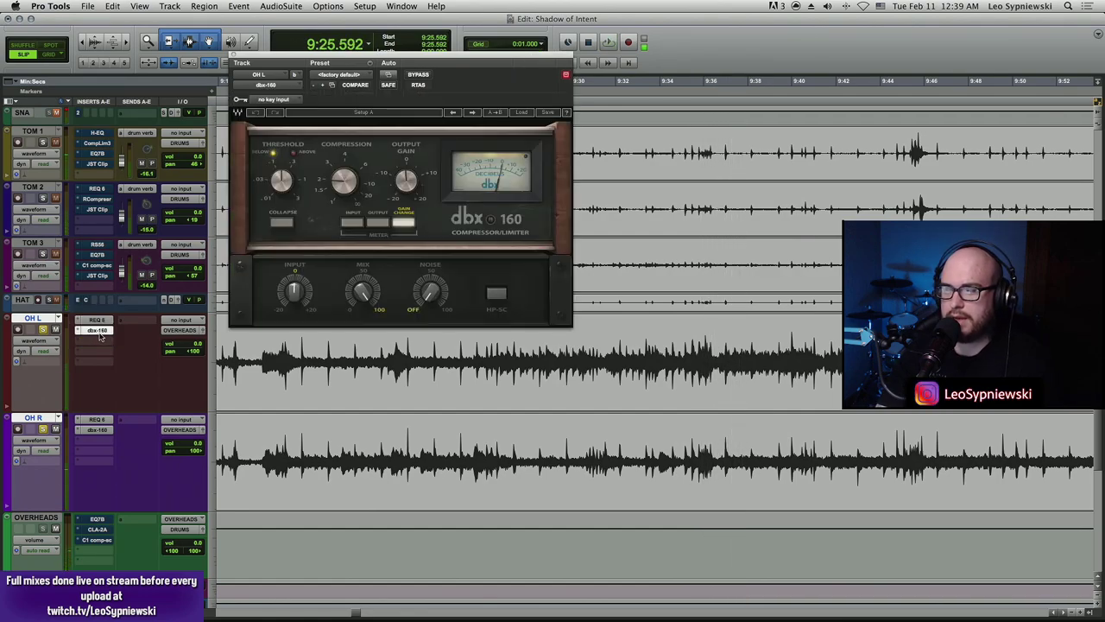
drag(458, 55, 457, 91)
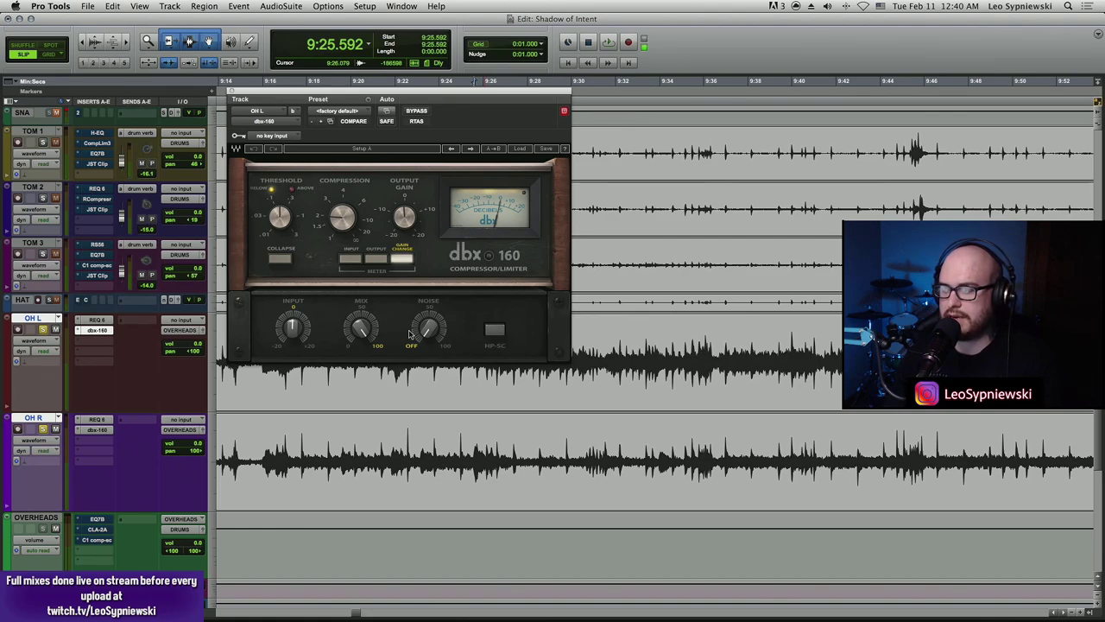
click(231, 89)
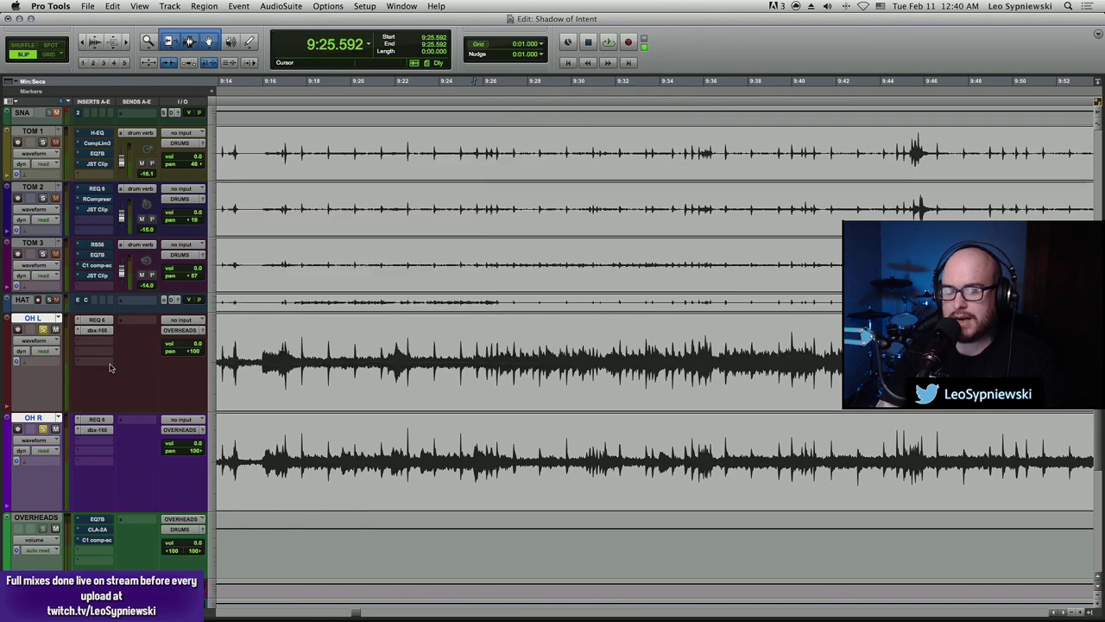
- Review the OVERHEADS bus's EQ 3 7-Band, CLA-2A and C1 comp-sc, and engage all three inserts
click(98, 519)
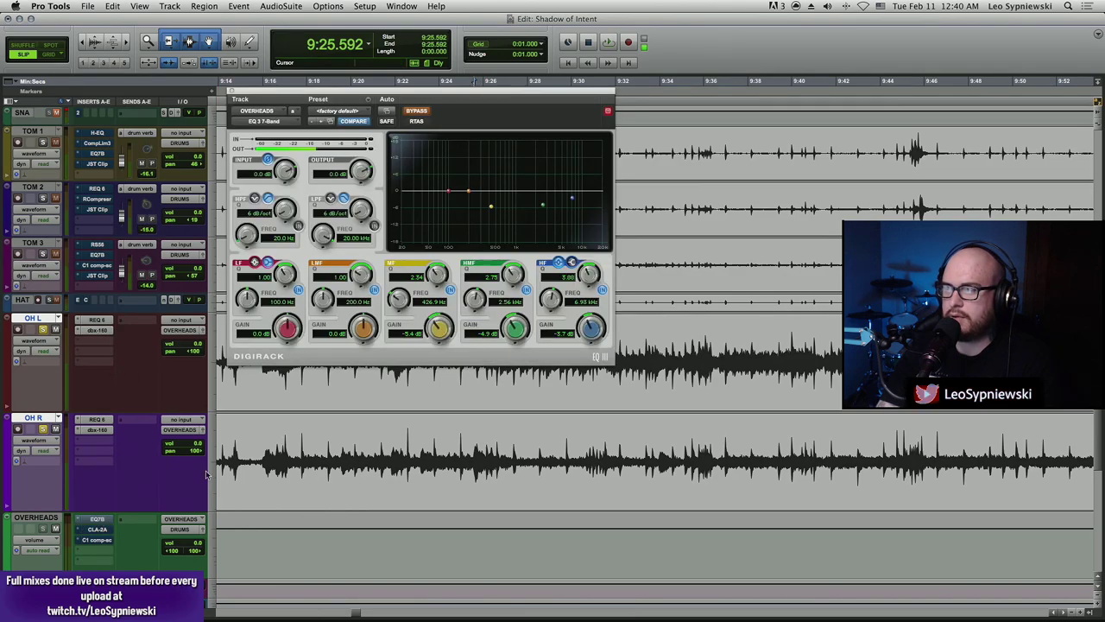
click(100, 530)
click(97, 540)
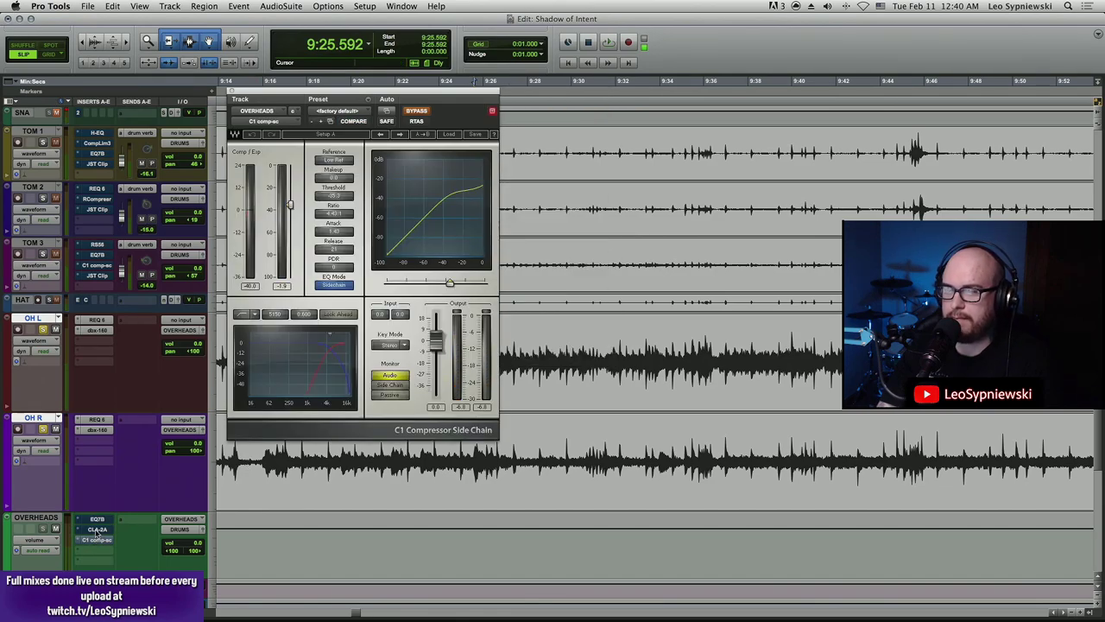
click(104, 540)
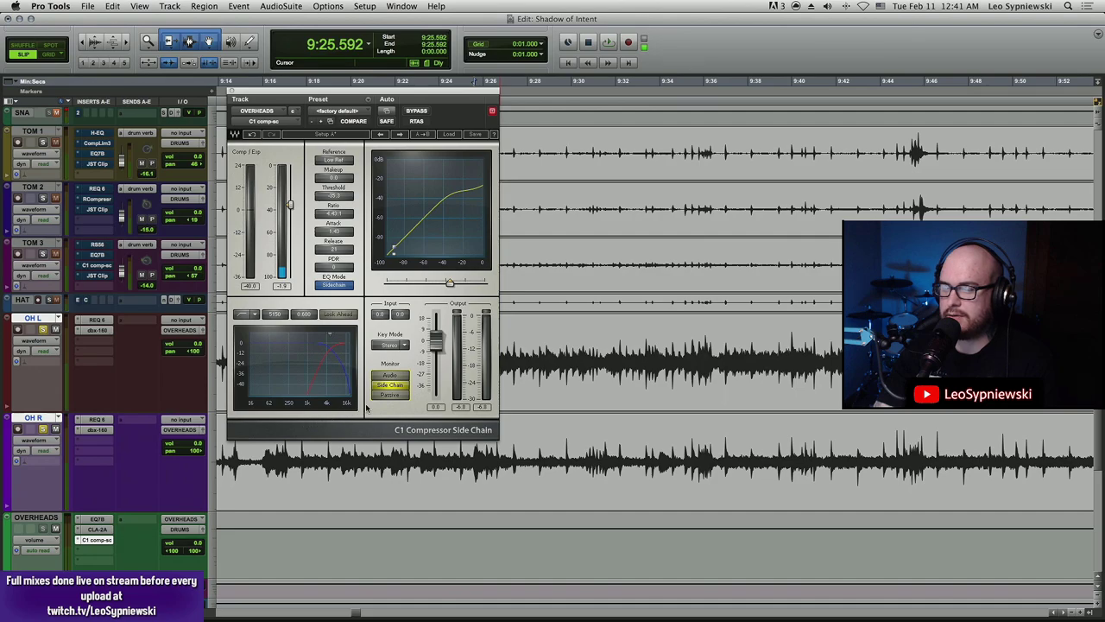
- Audition the C1 compressor's Side Chain signal on the overheads, stop playback and return its monitor to Audio
key(space)
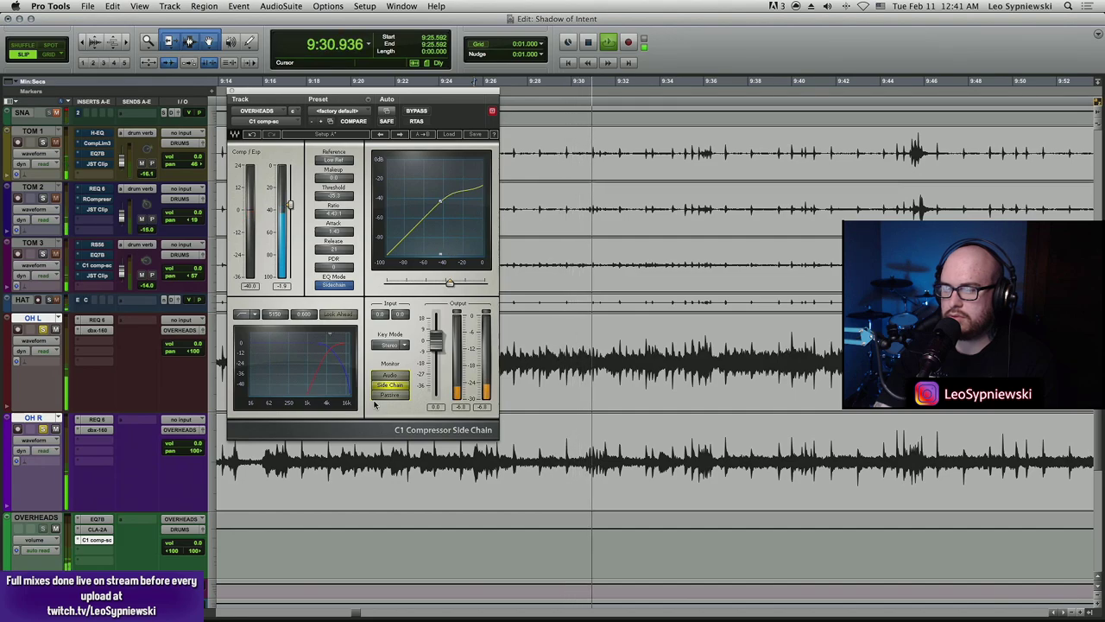
key(space)
click(388, 376)
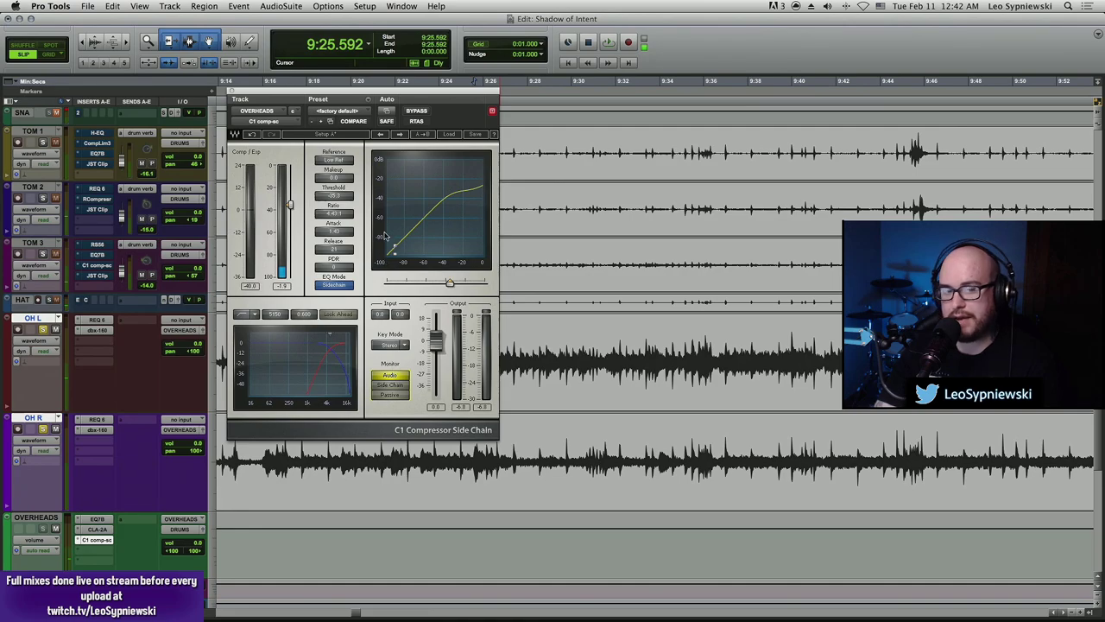
- Play the overheads while comparing the C1 comp-sc bypassed and engaged, leave it engaged and stop playback
key(space)
click(417, 112)
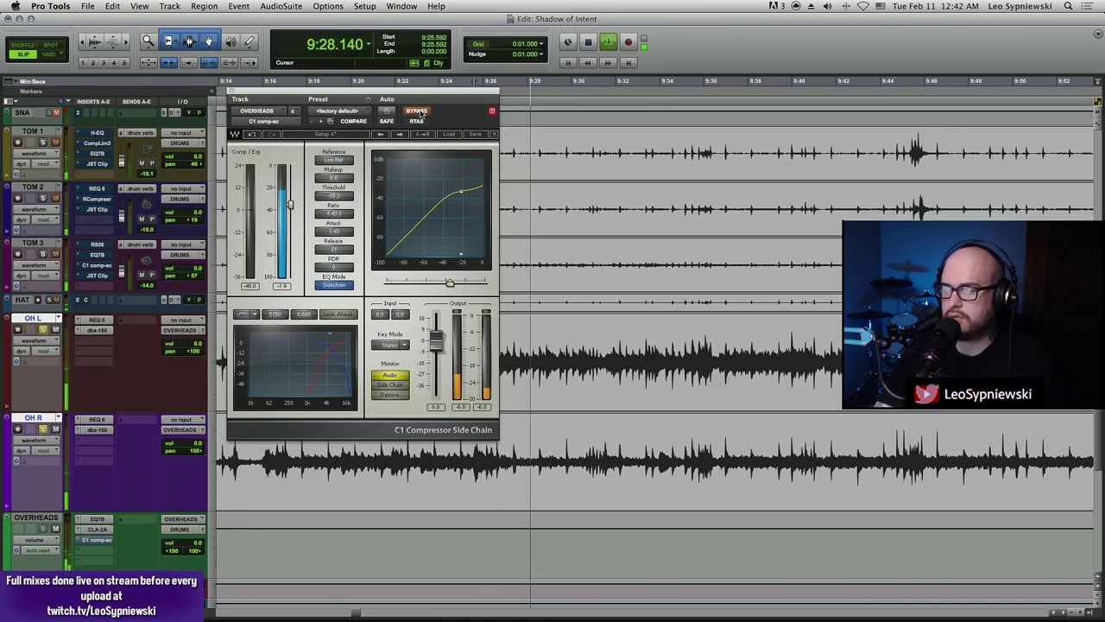
click(417, 111)
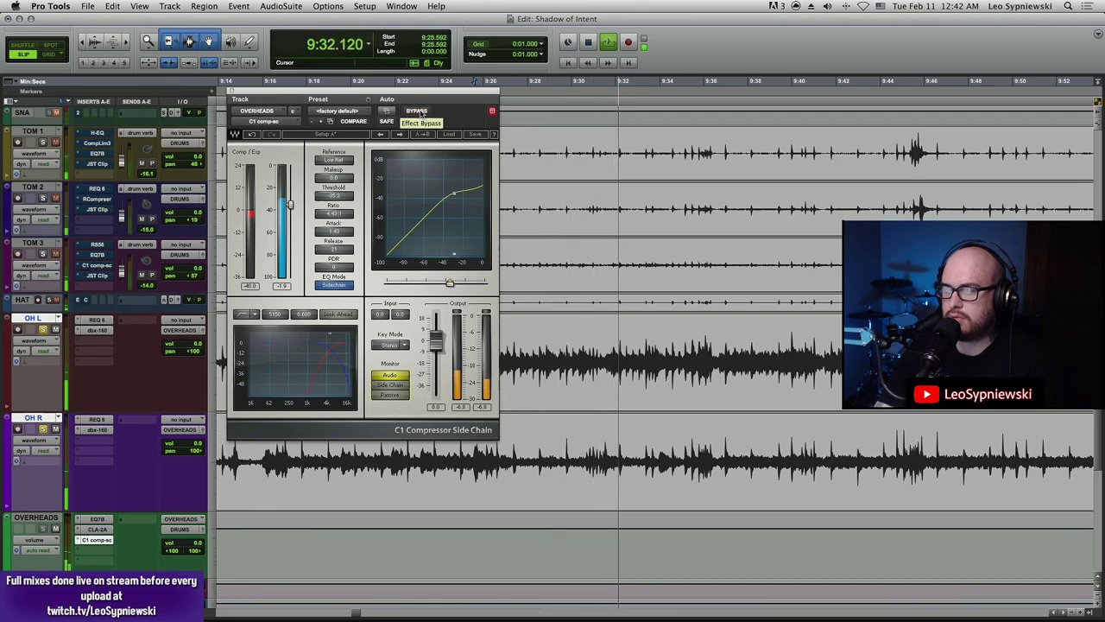
click(418, 112)
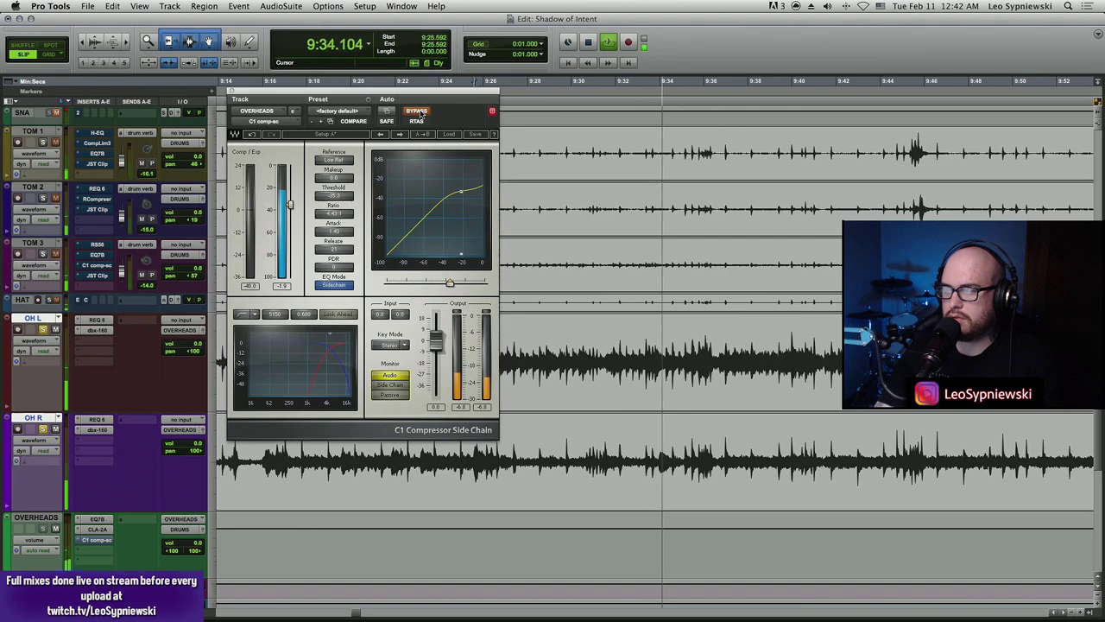
click(418, 111)
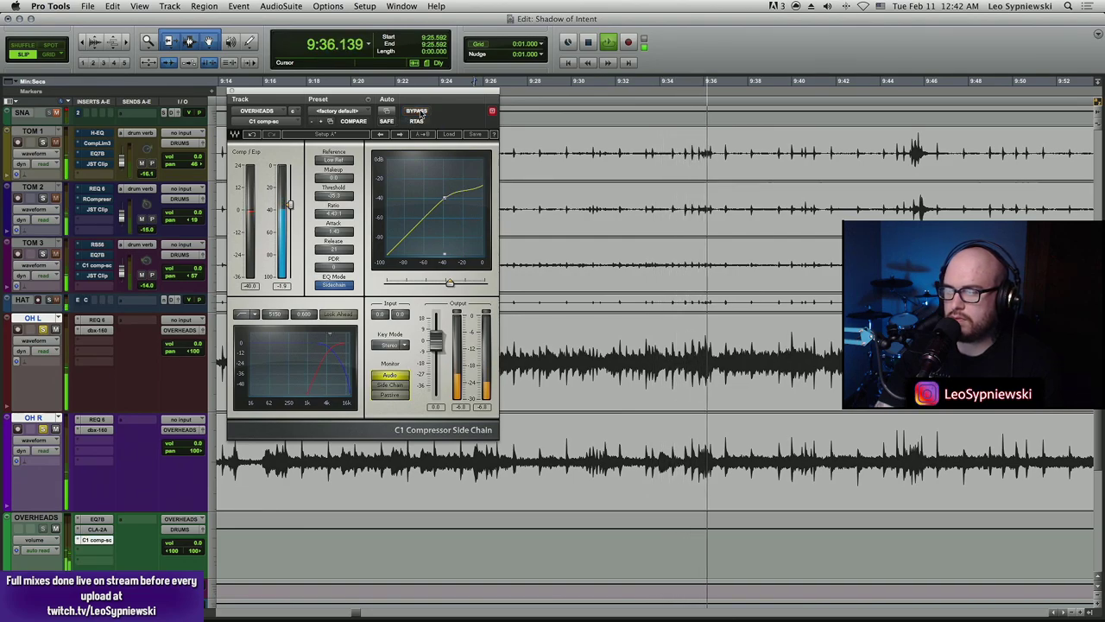
key(space)
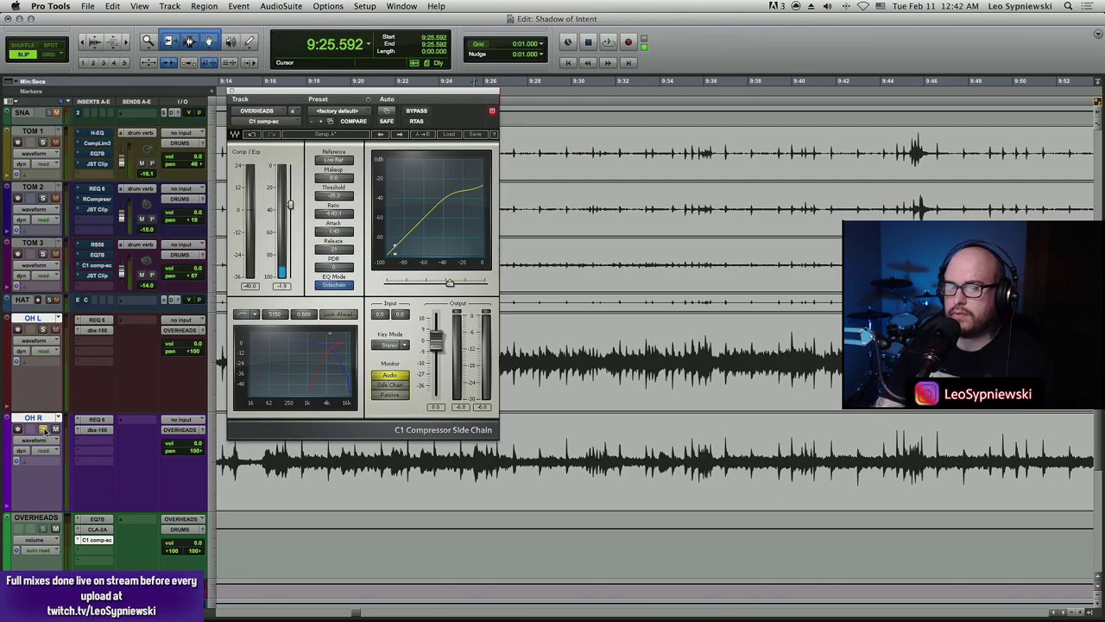
- Close the C1 comp-sc window and play the drum tracks from about 9:15.9
click(232, 91)
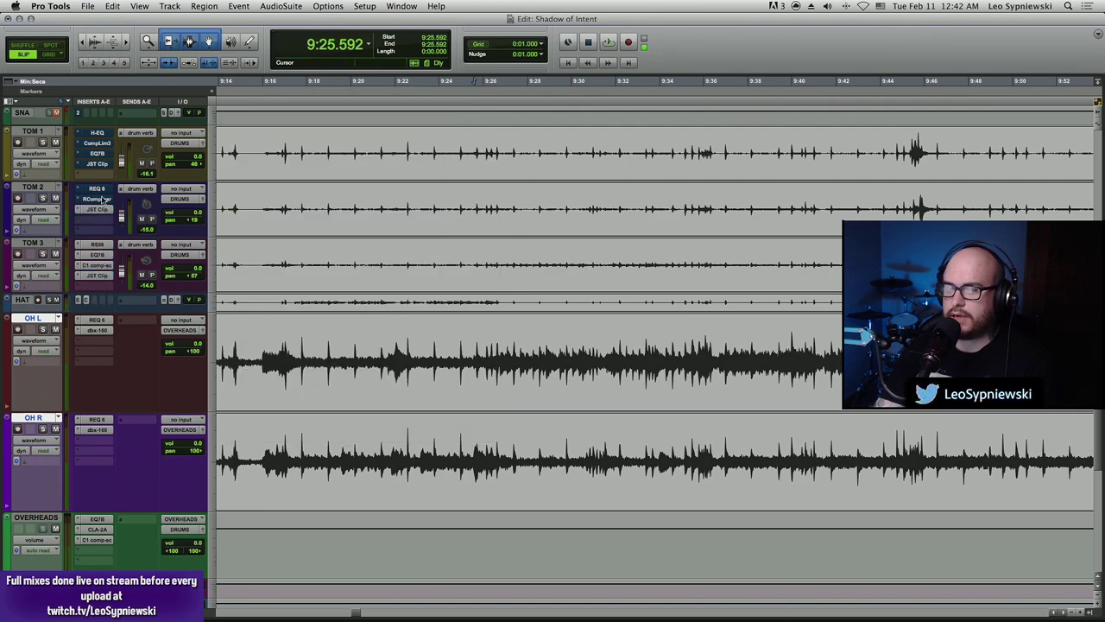
scroll(56, 530, down, 3)
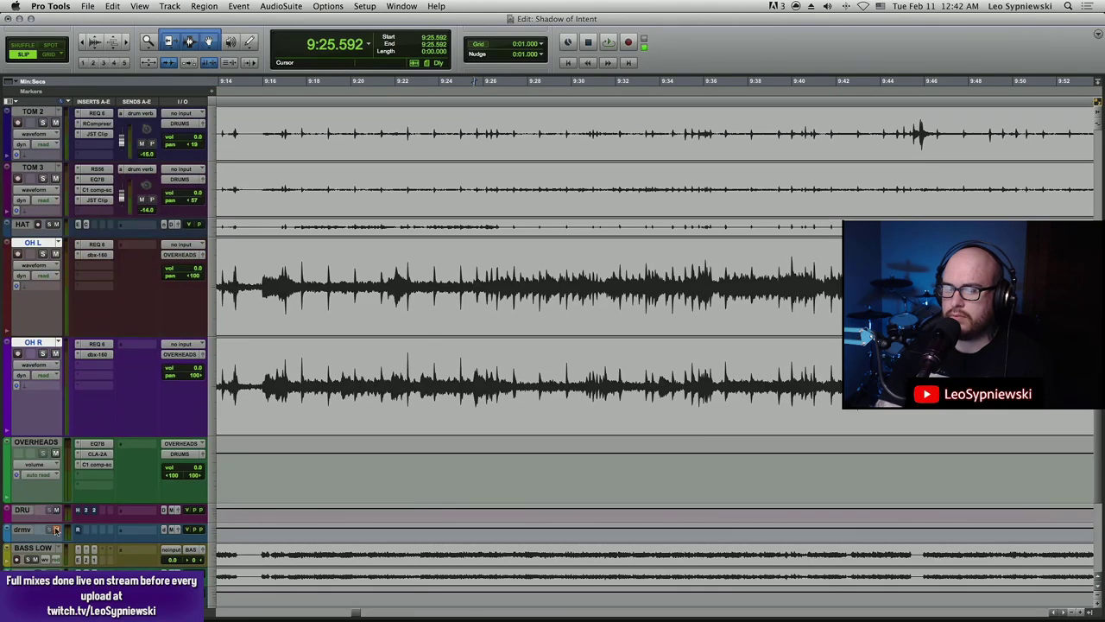
click(260, 270)
scroll(367, 326, up, 10)
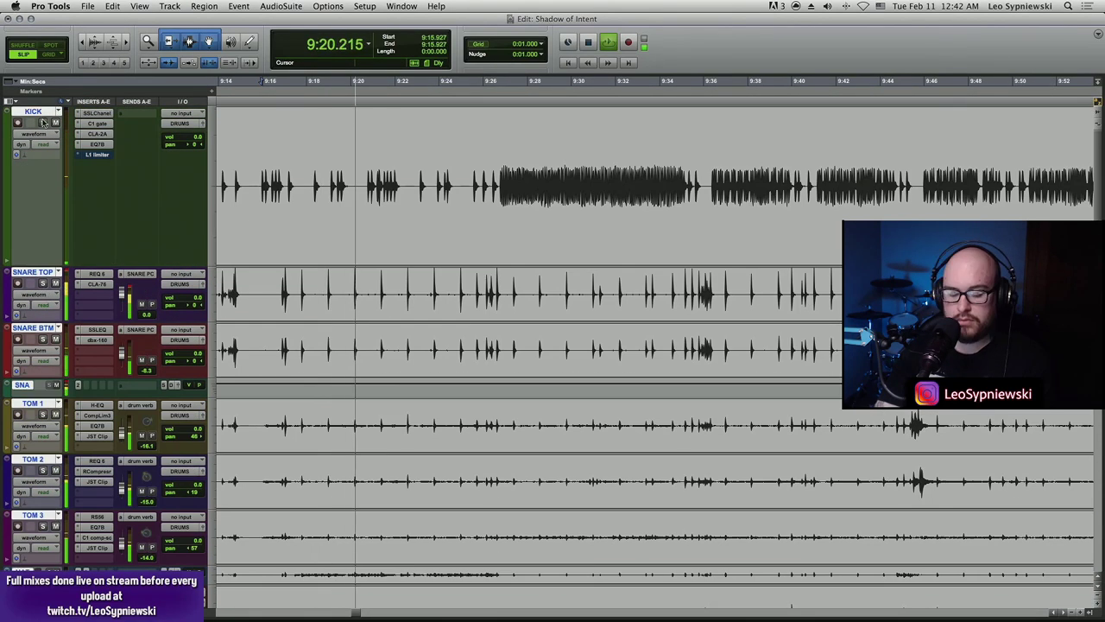
- Play the soloed drum tracks from 9:23.678 in two passes while checking the OVERHEADS bus's contribution, and stop playback
key(alt+Tab)
click(440, 162)
scroll(138, 533, down, 5)
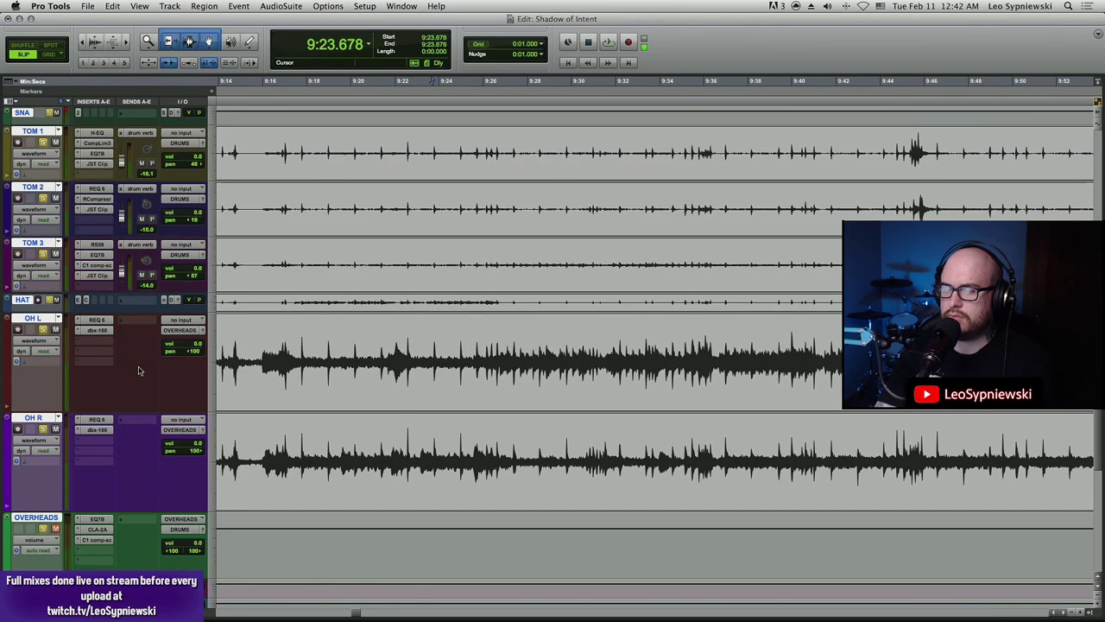
key(space)
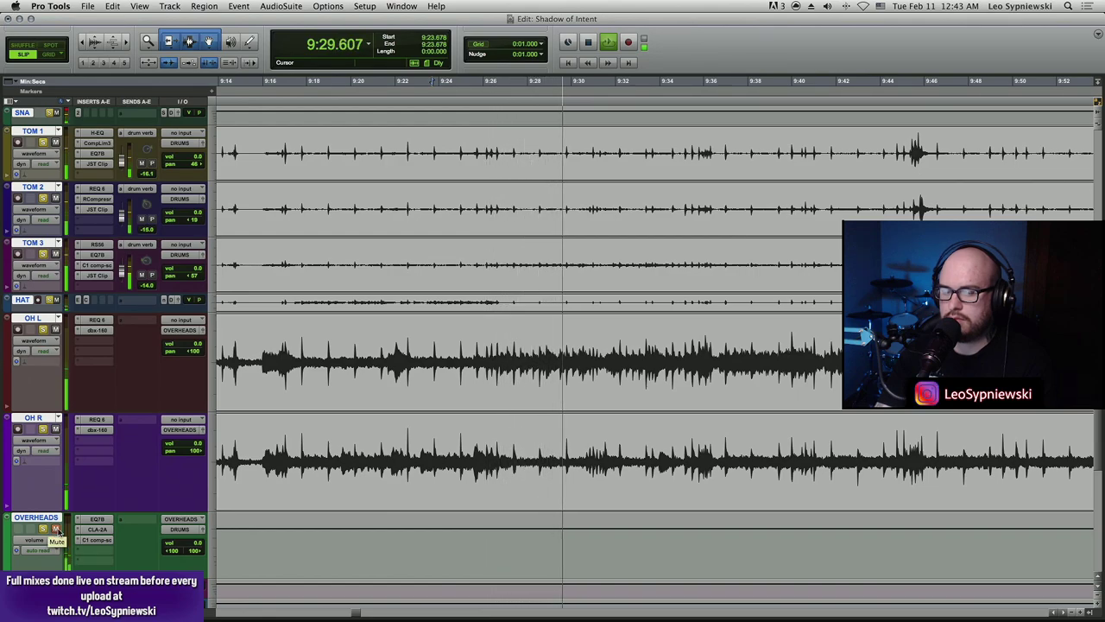
key(space)
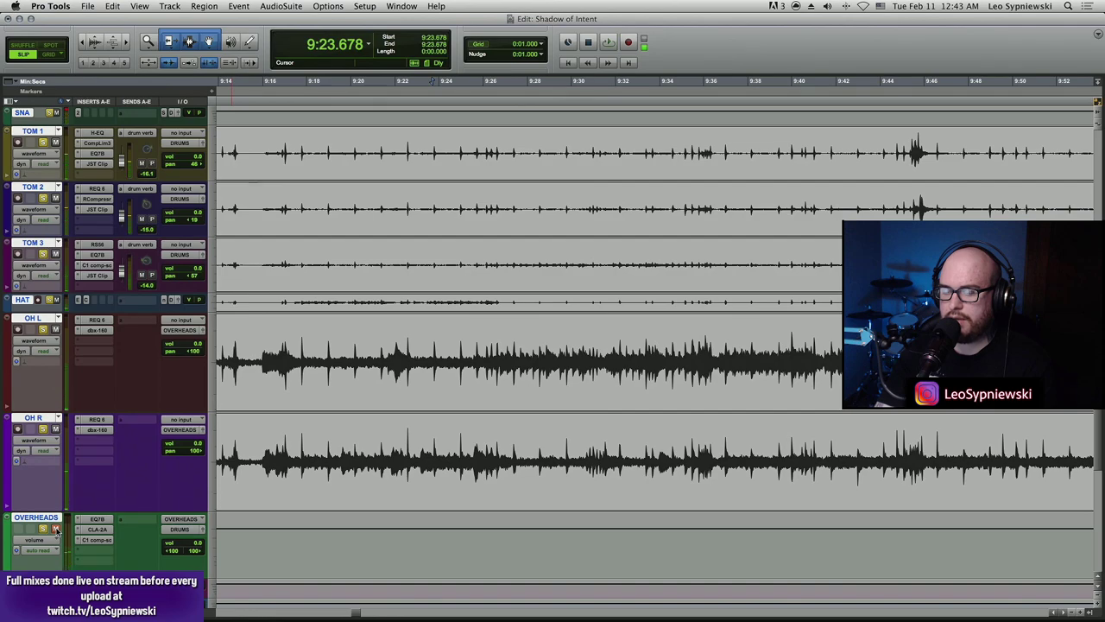
key(space)
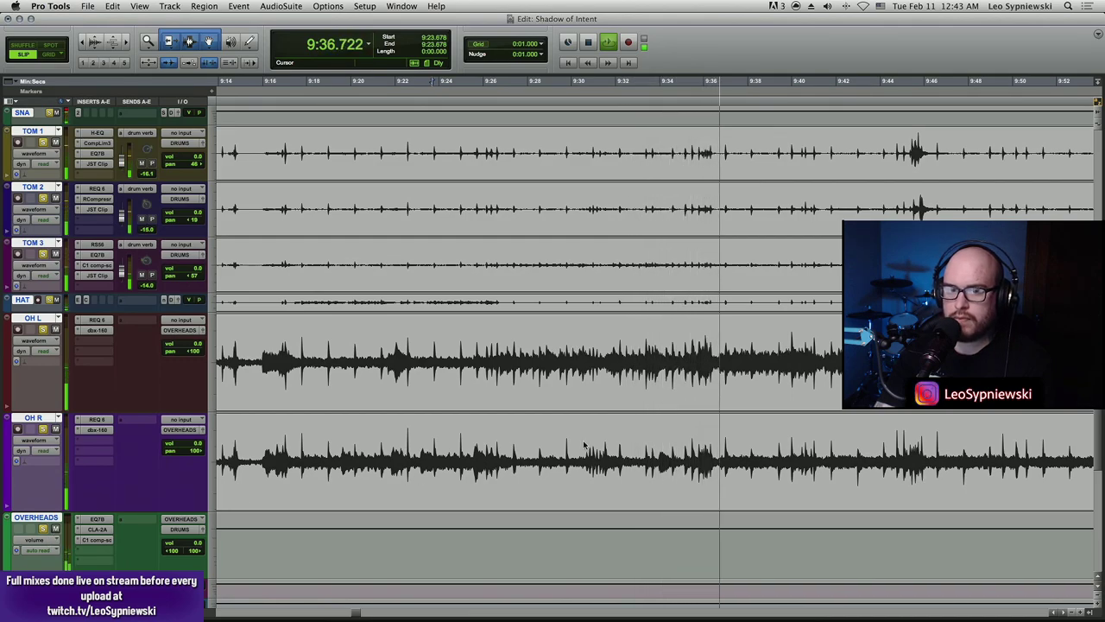
key(space)
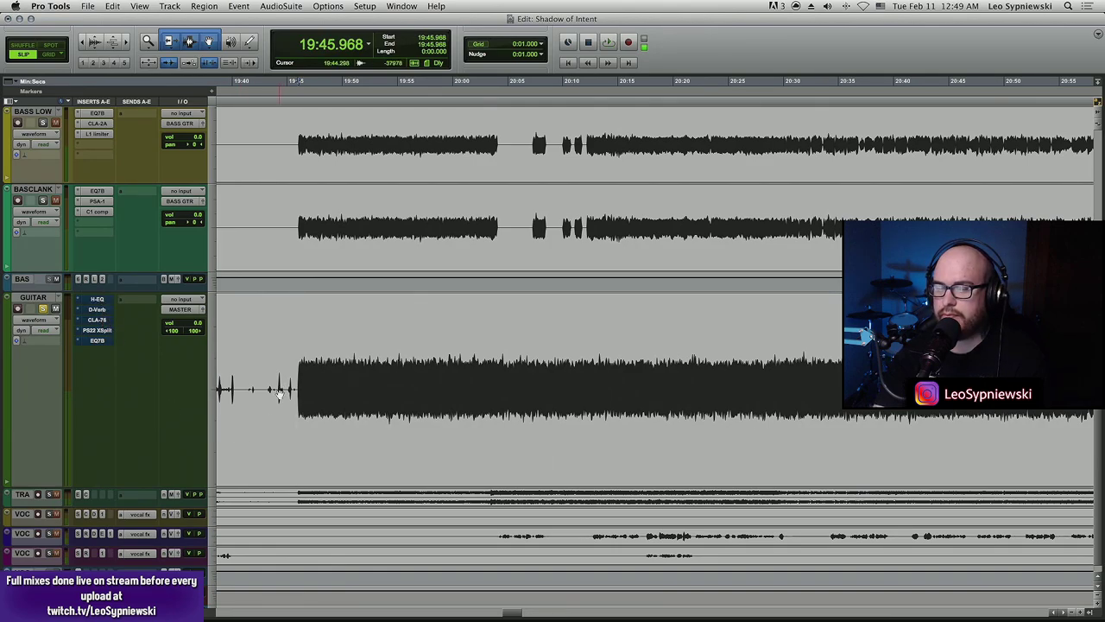
- Audition the soloed GUITAR track from 19:45.968 with its inserts bypassed, stop playback and open its H-EQ for review
key(space)
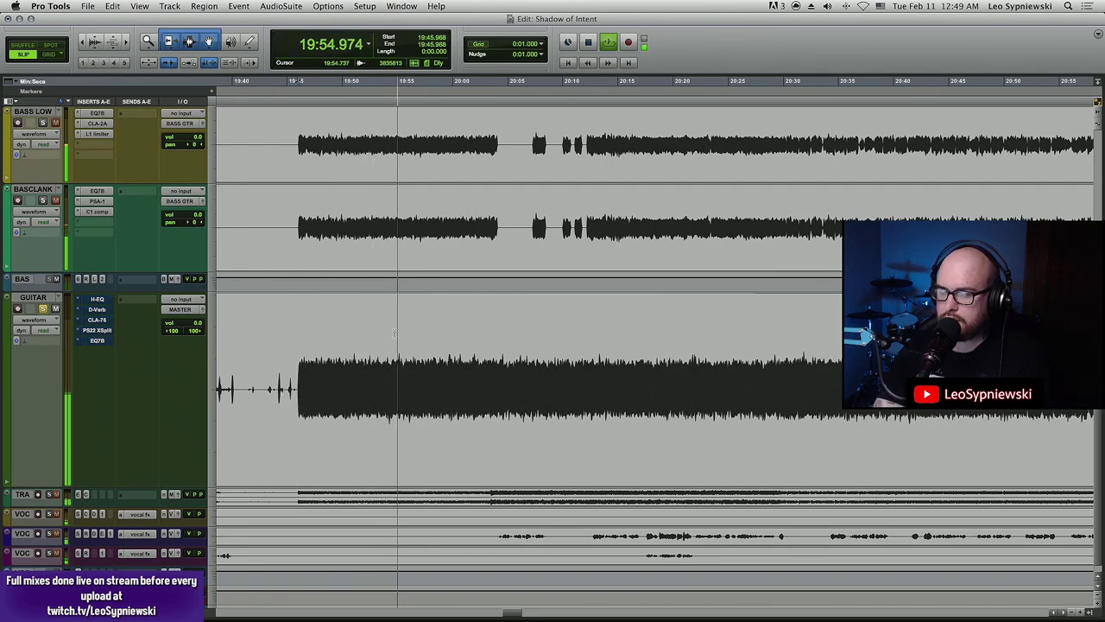
key(space)
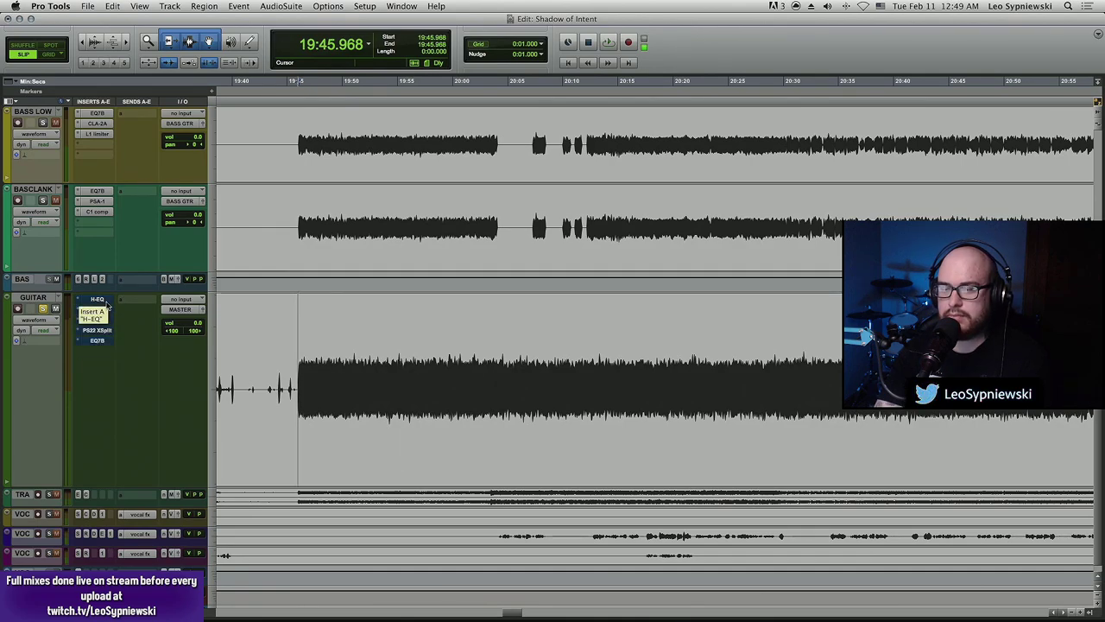
click(108, 303)
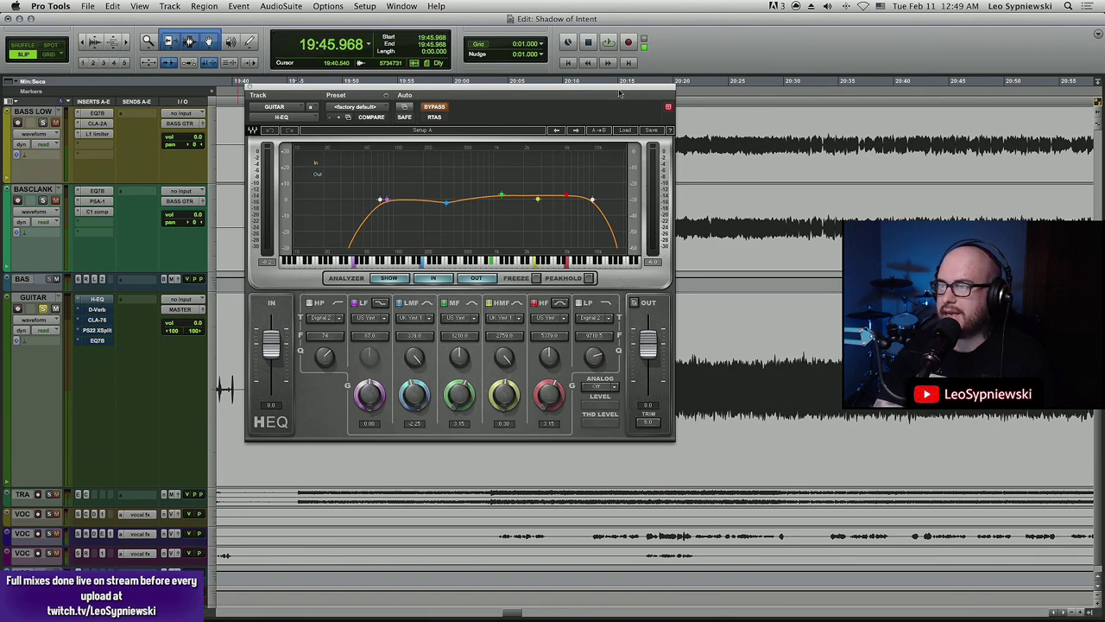
drag(619, 90, 636, 141)
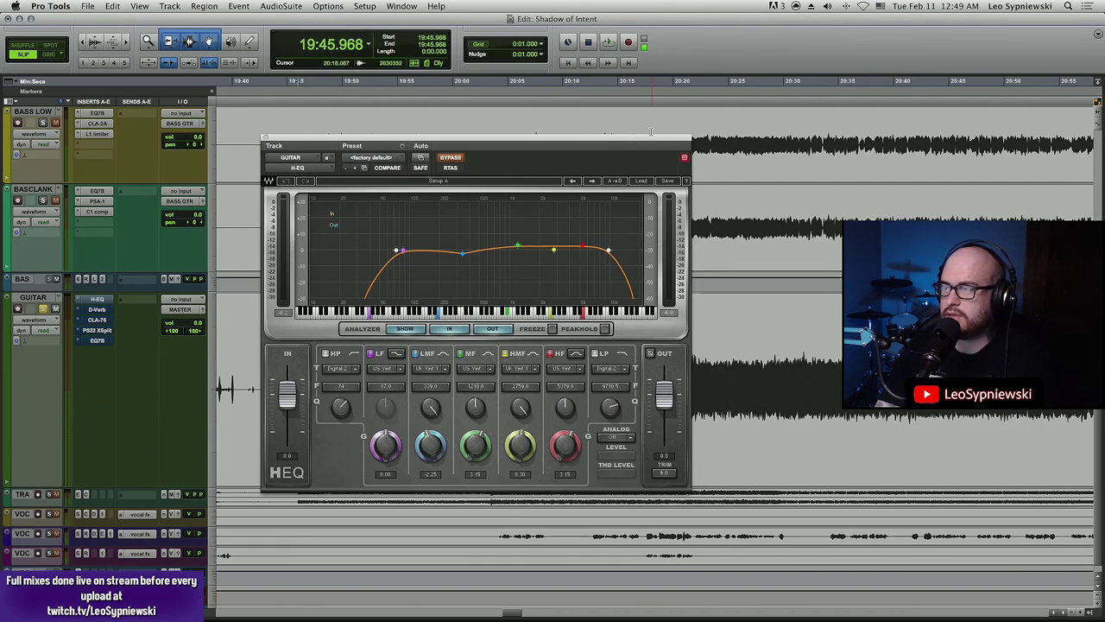
drag(643, 141, 643, 89)
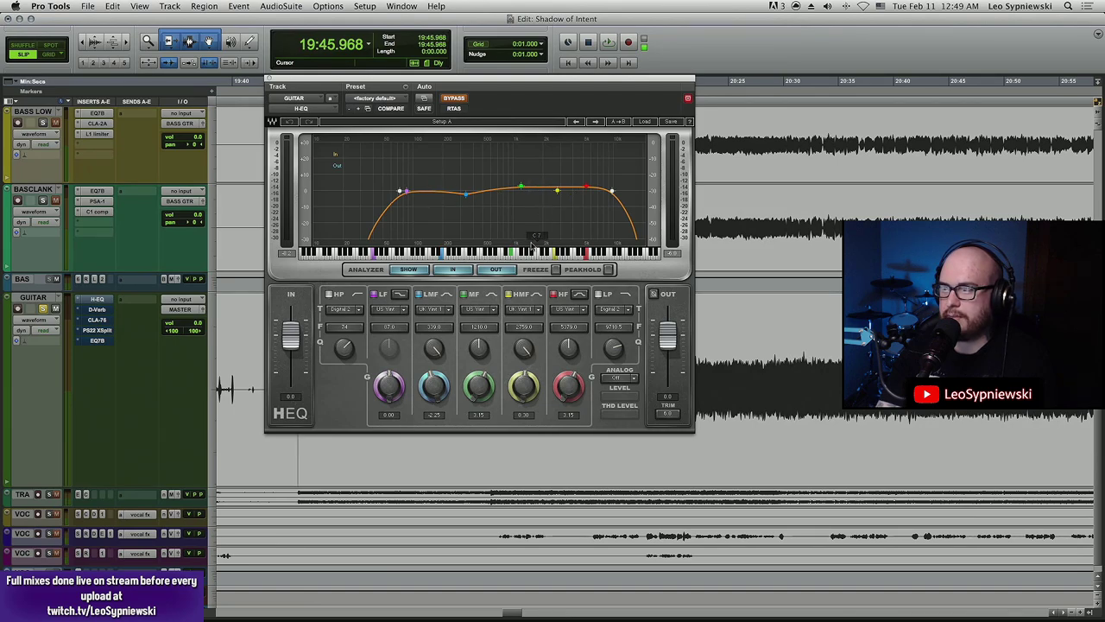
- Play the guitar while comparing the H-EQ bypassed and engaged, leave it engaged, close its window and stop playback
key(space)
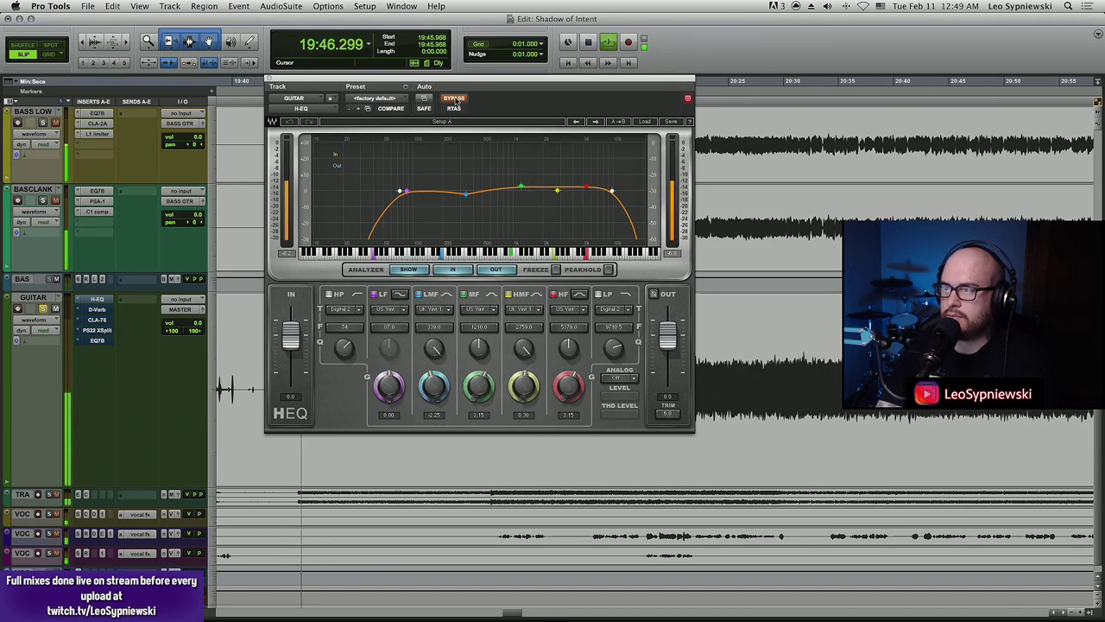
click(455, 98)
click(455, 98)
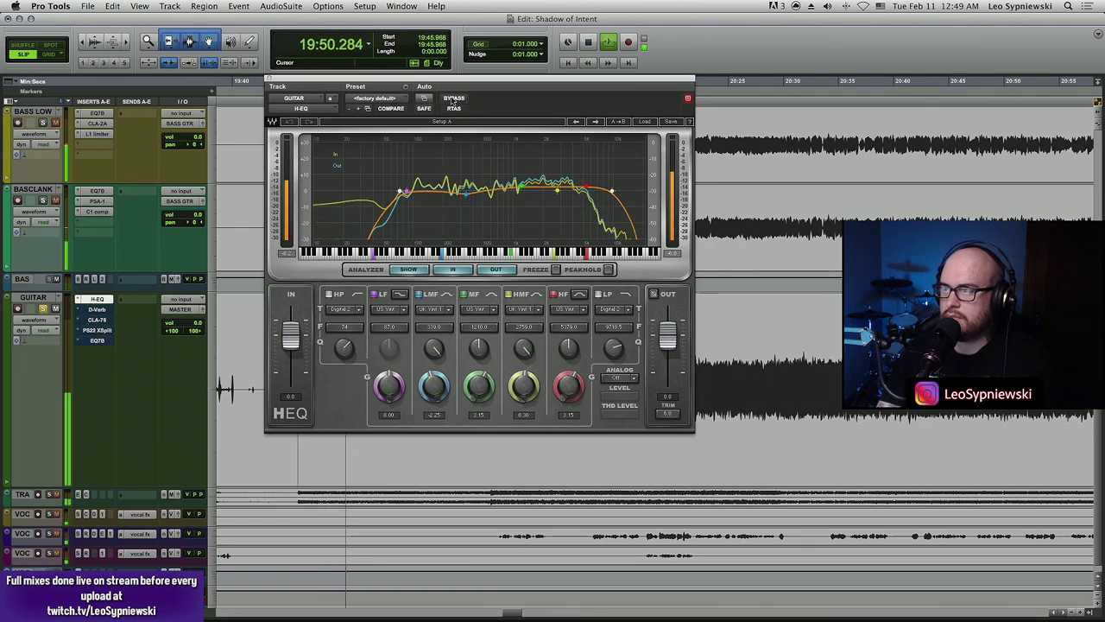
click(455, 99)
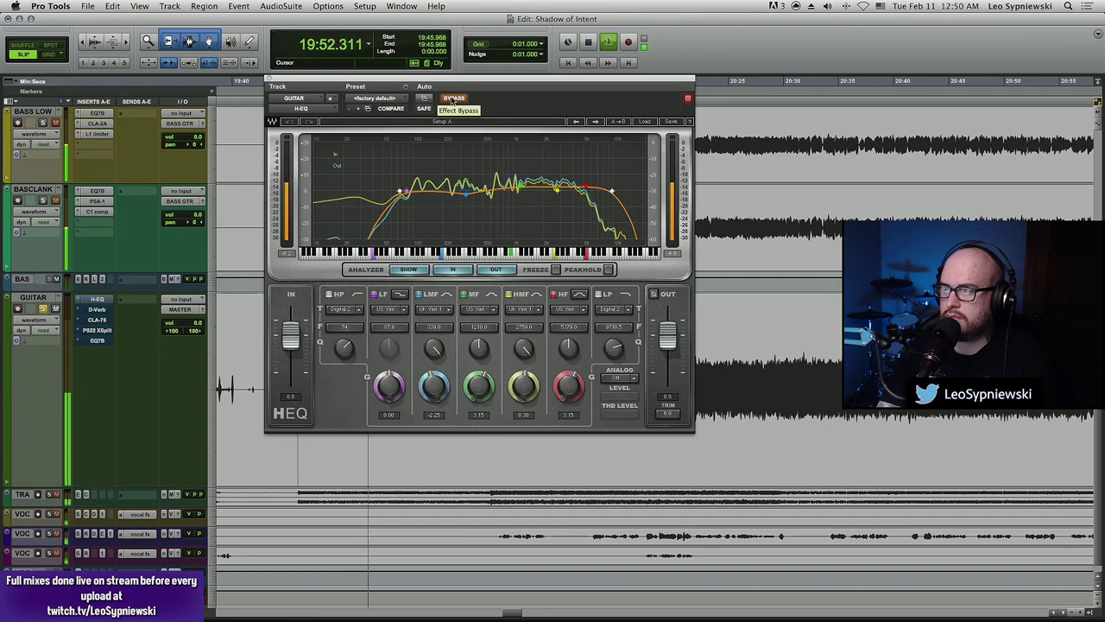
click(455, 98)
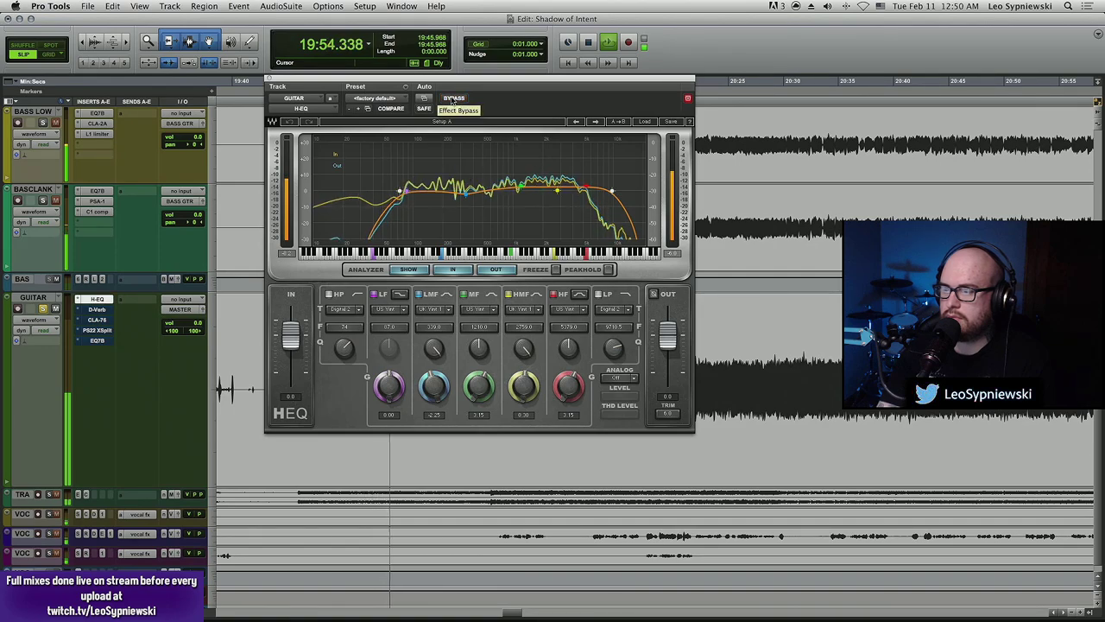
click(270, 80)
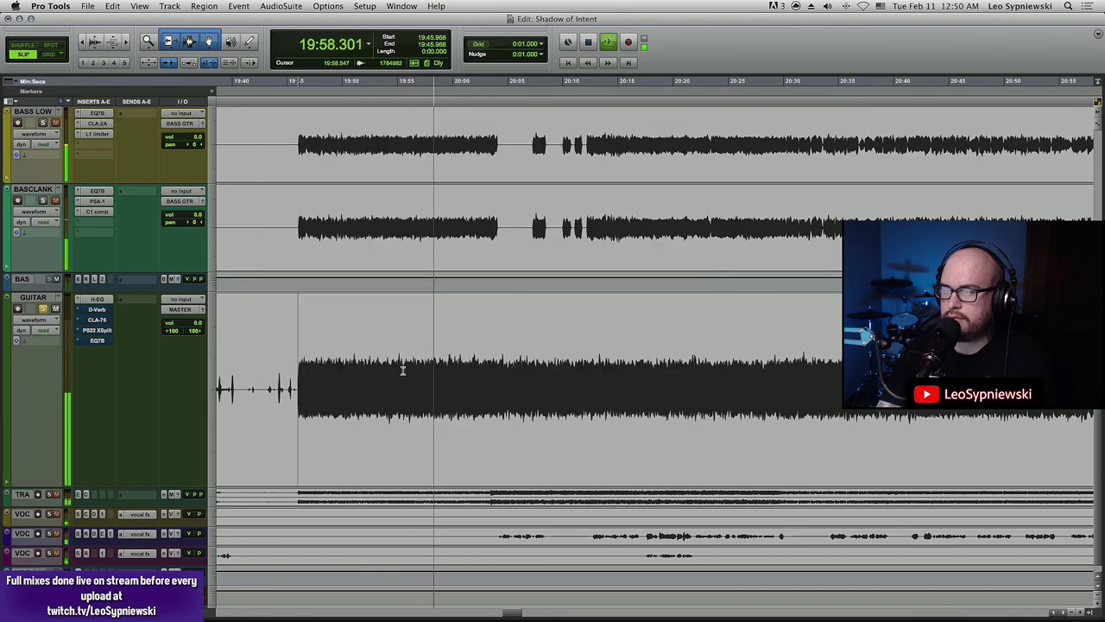
key(space)
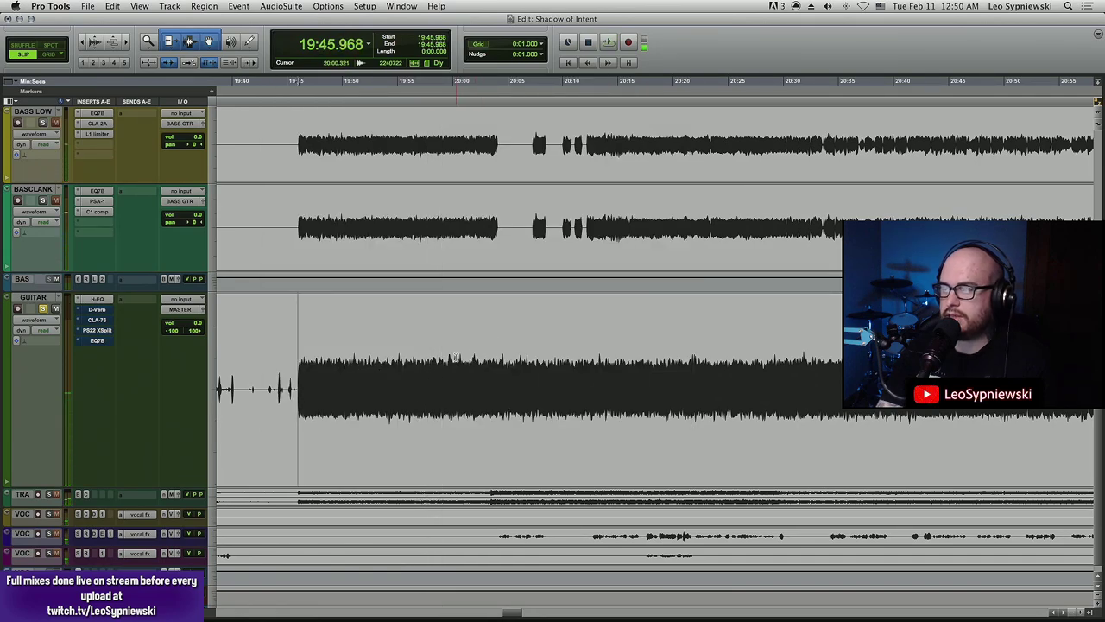
- Set the playback start to 20:03.609 and open the GUITAR track's D-Verb to review its reverb settings
click(492, 350)
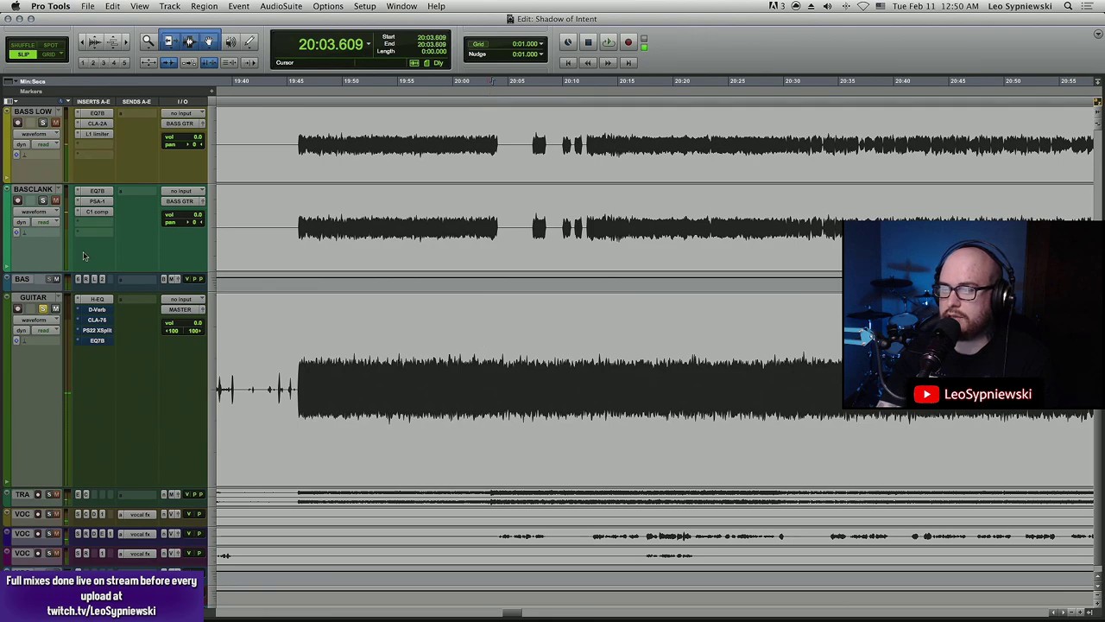
click(99, 309)
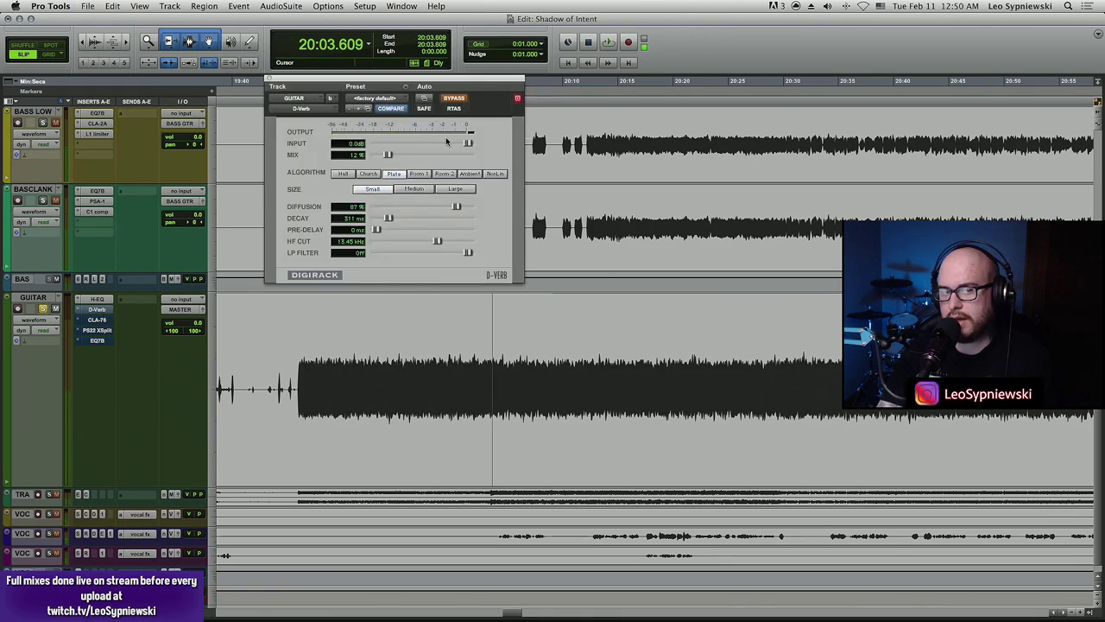
drag(472, 82, 511, 141)
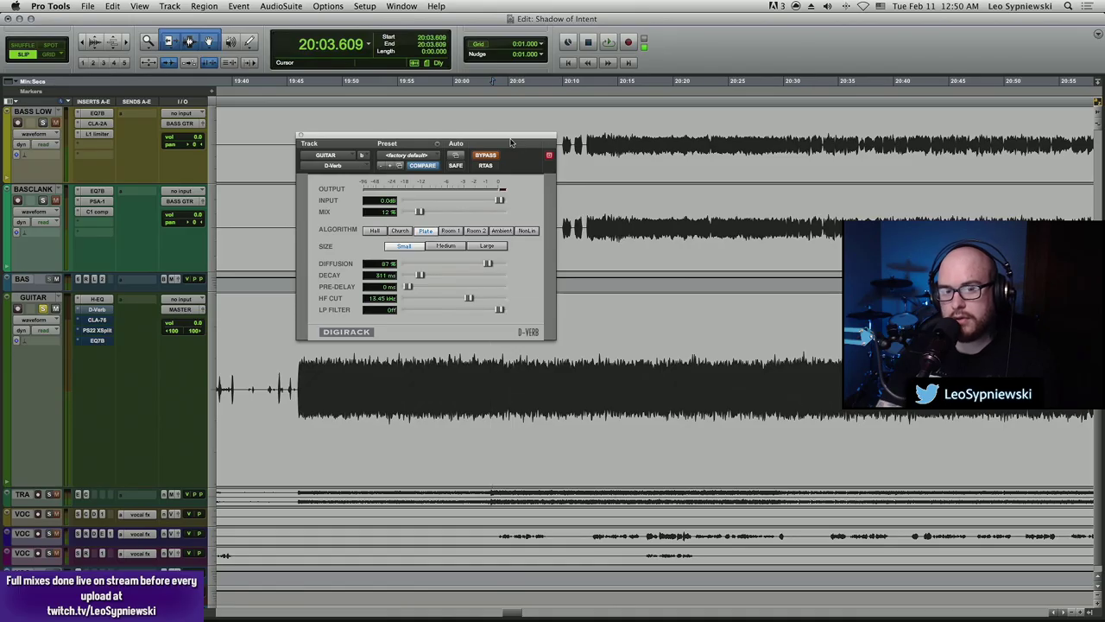
drag(511, 141, 525, 121)
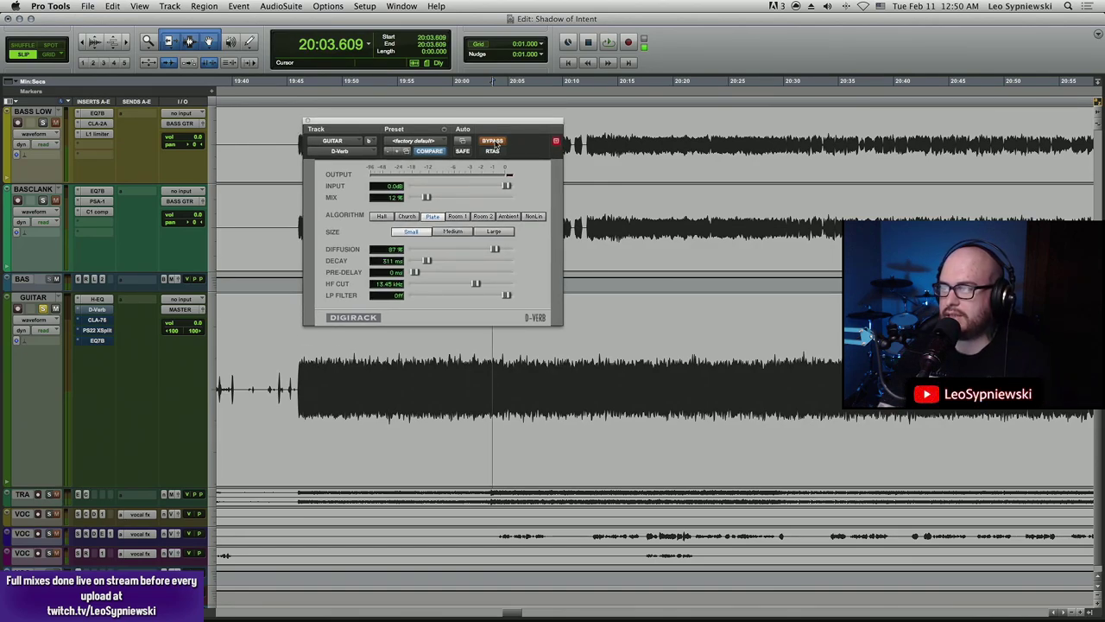
- Play the guitar while comparing the D-Verb bypassed and engaged, leave it engaged and stop playback
key(space)
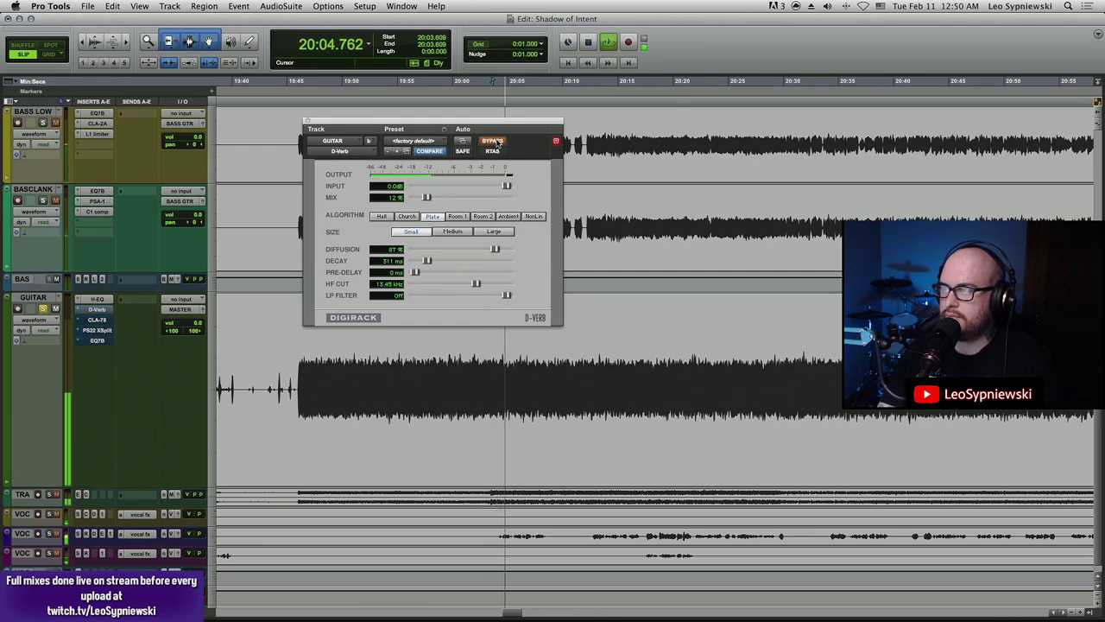
click(498, 143)
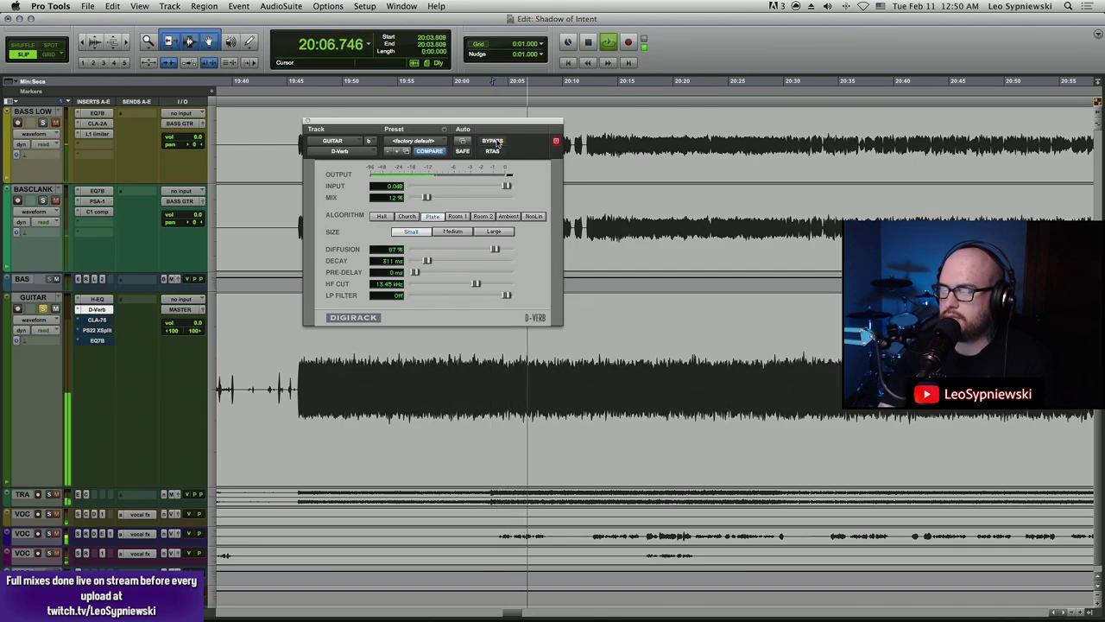
click(492, 141)
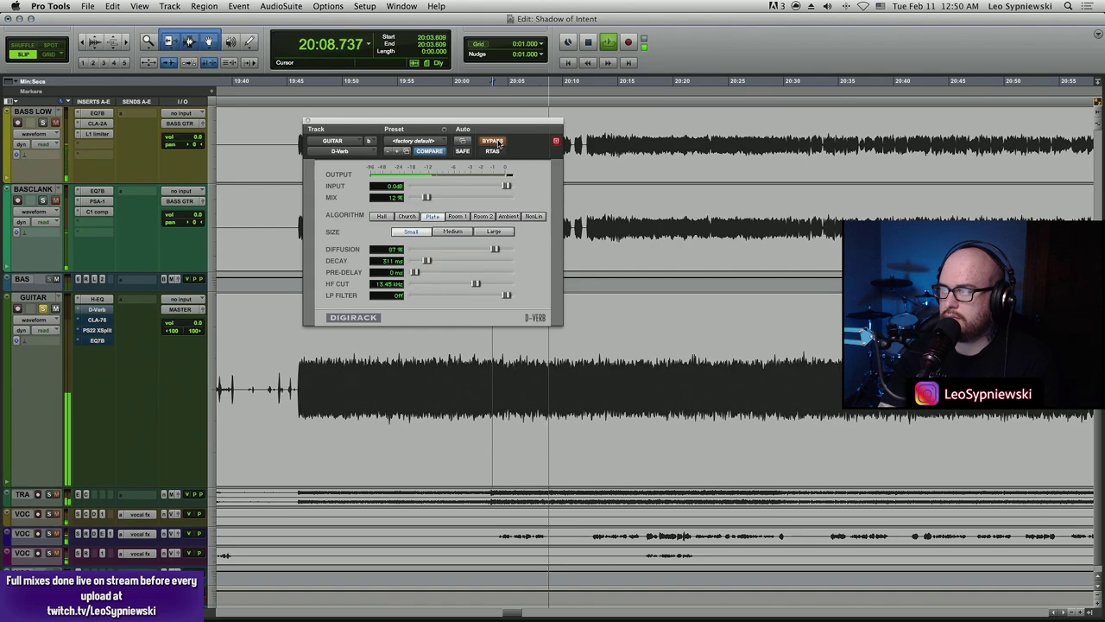
click(498, 143)
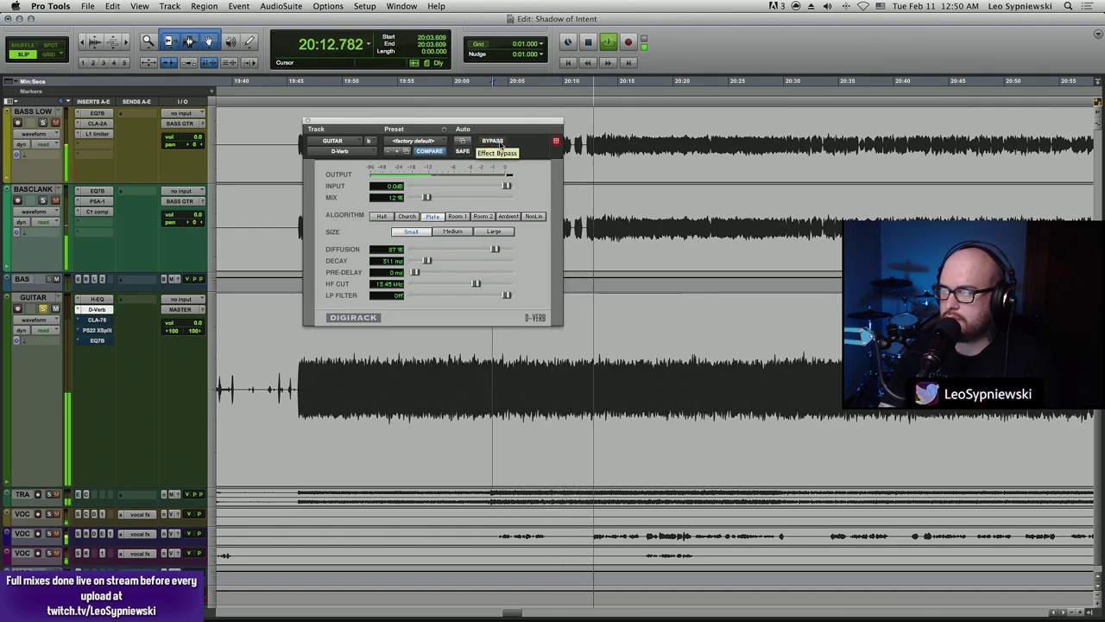
key(space)
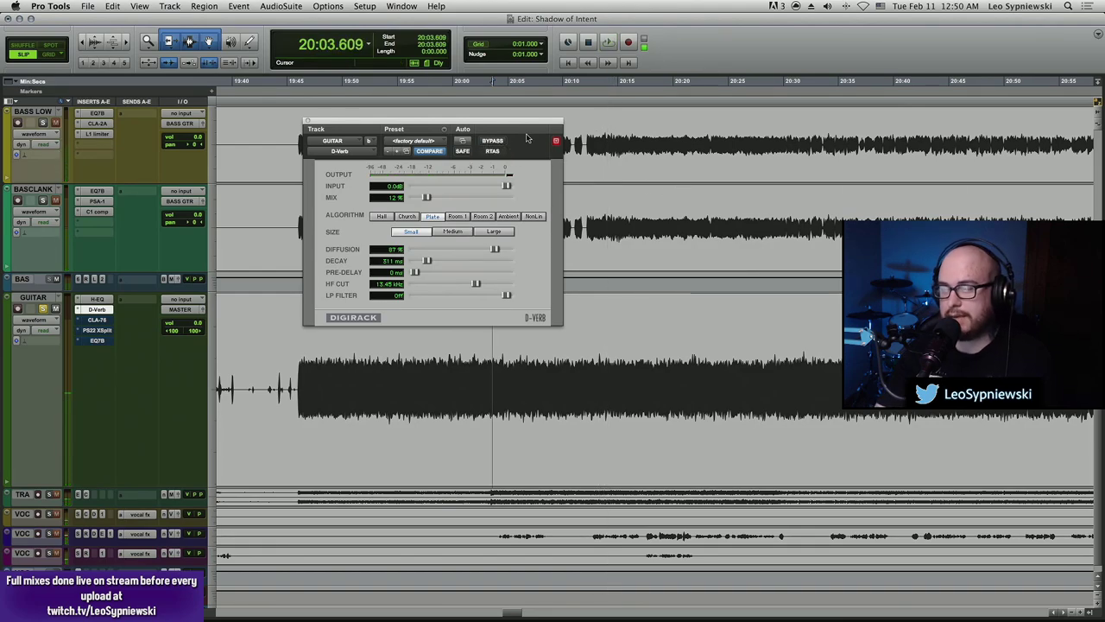
- Open the GUITAR track's CLA-76, compare it bypassed and engaged during playback, leave it engaged and stop playback
click(97, 320)
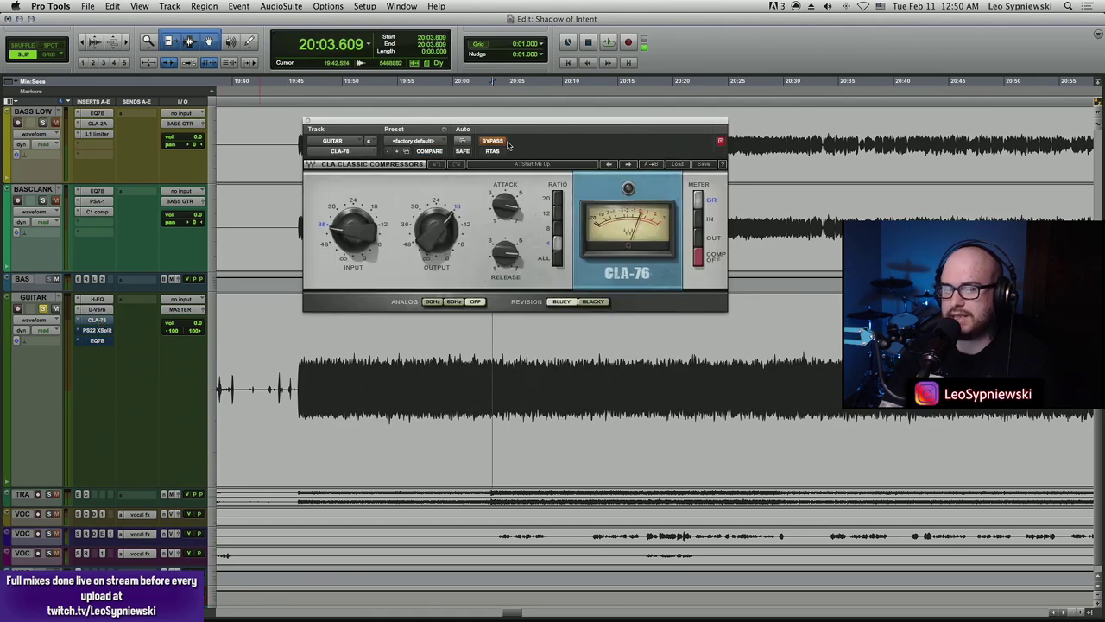
key(space)
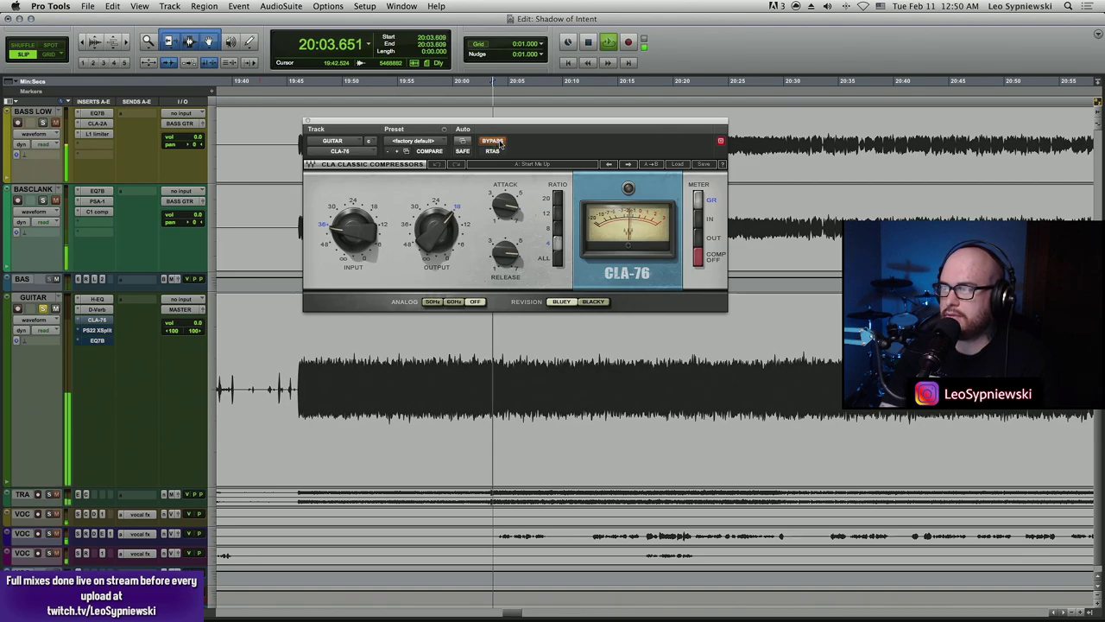
click(493, 141)
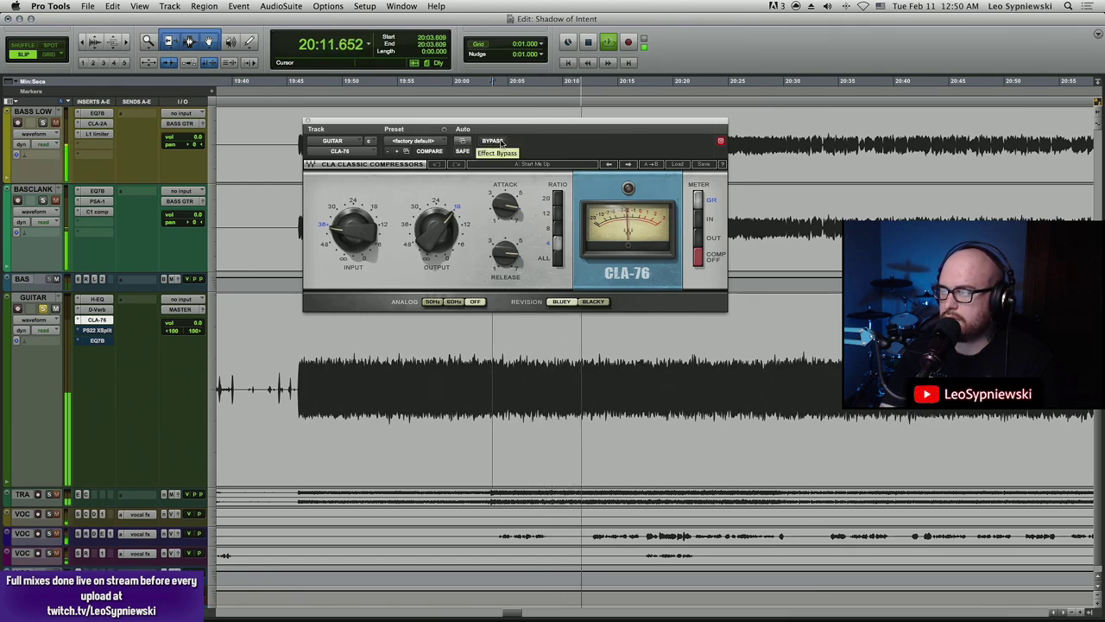
click(500, 142)
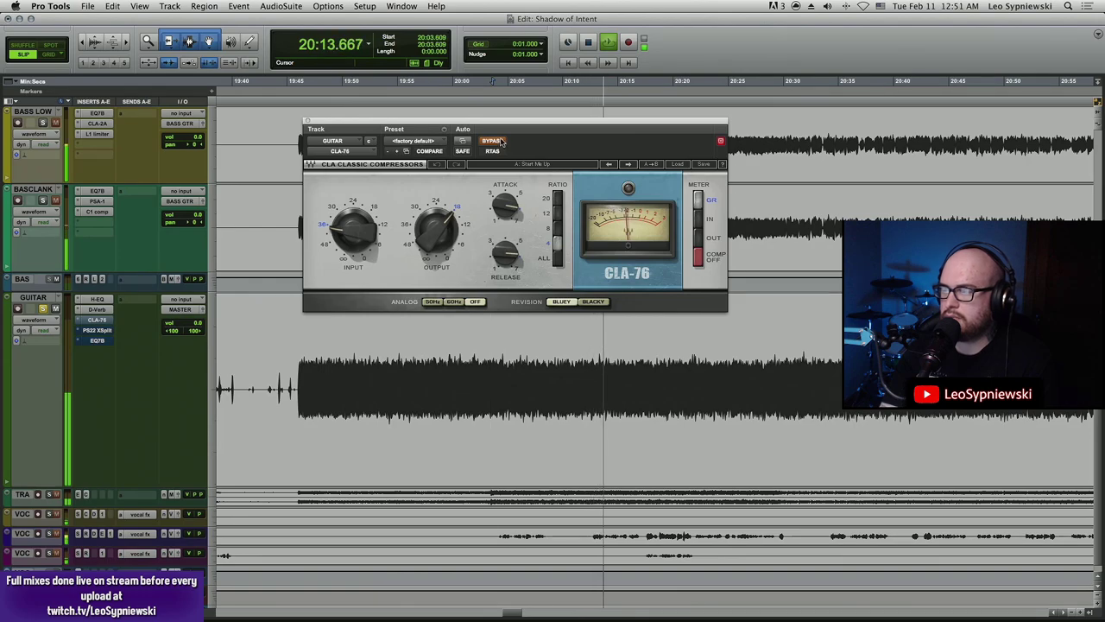
click(500, 141)
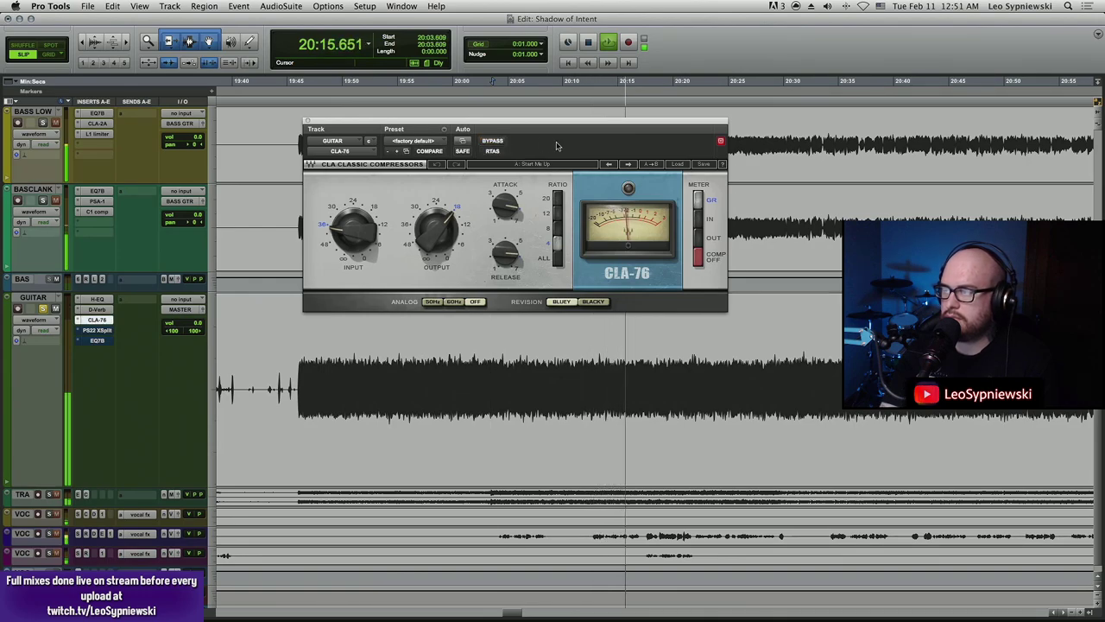
key(space)
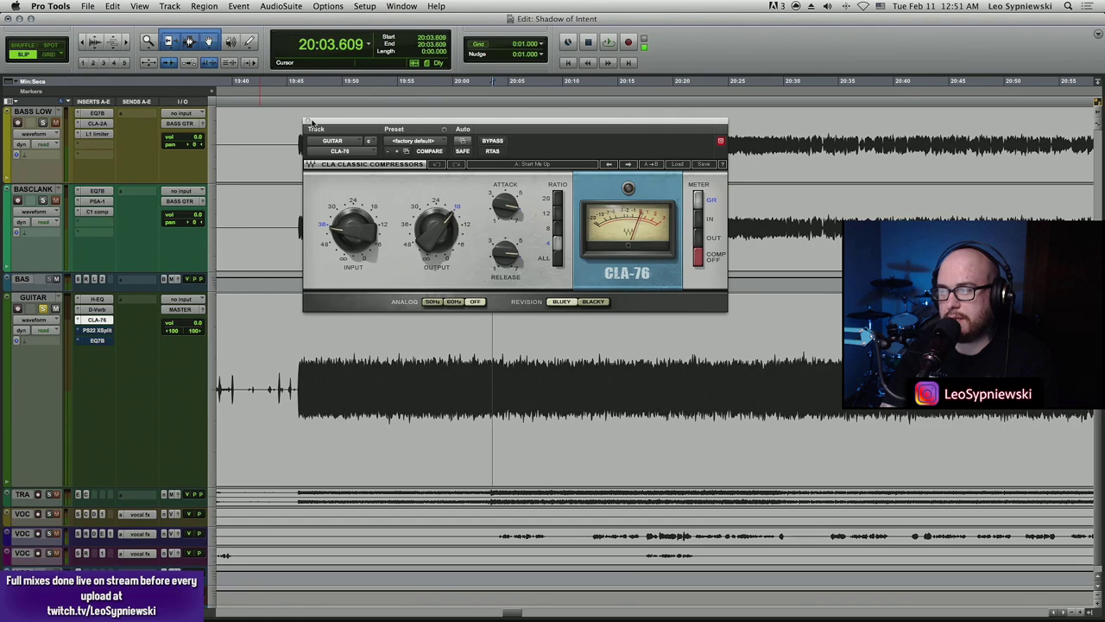
- Open the GUITAR track's PS22 XSplit, compare it bypassed and engaged during playback, leave it engaged and stop playback
click(97, 330)
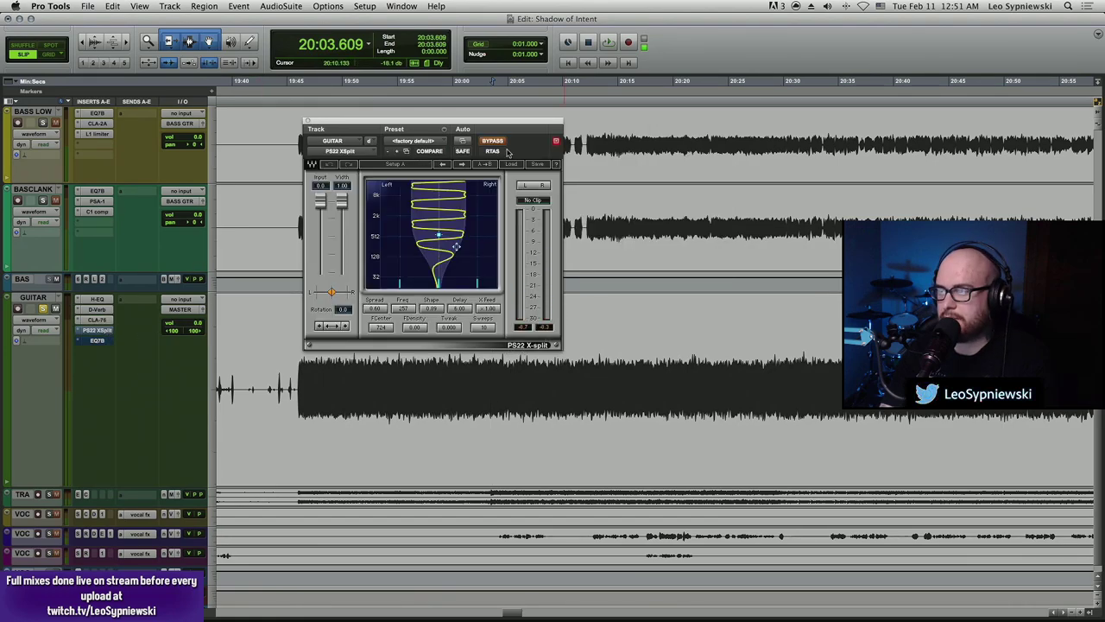
drag(526, 126, 530, 161)
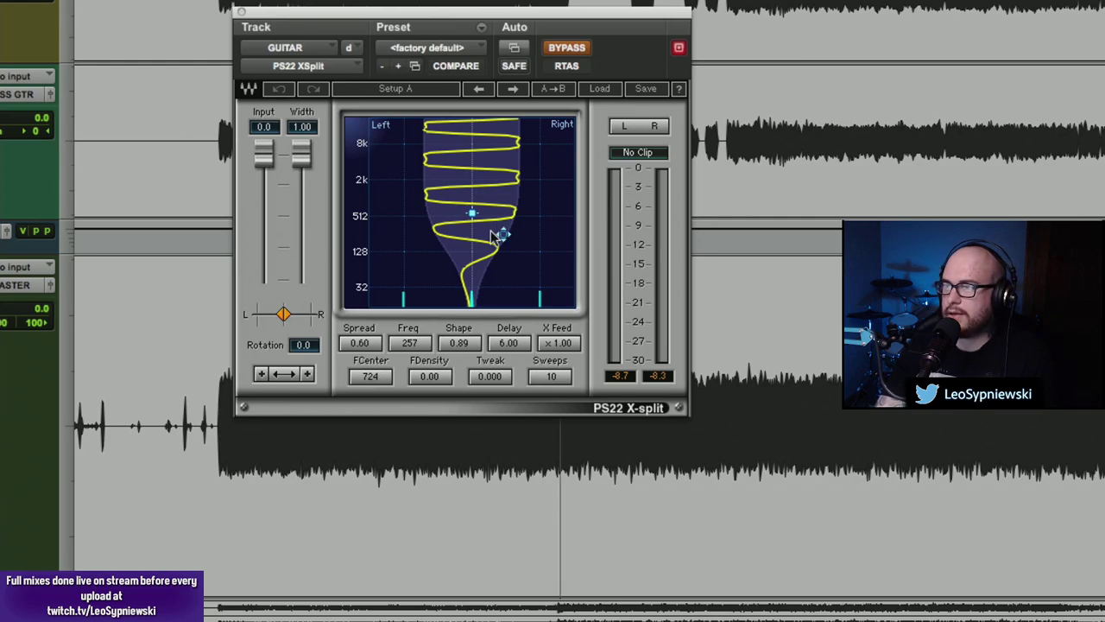
drag(611, 17, 616, 69)
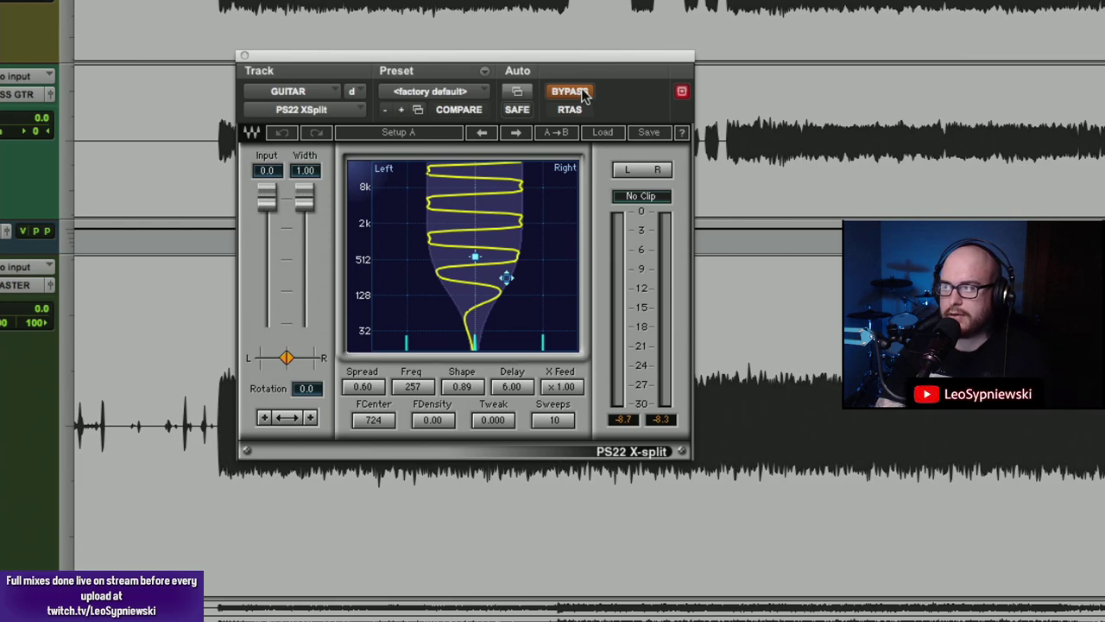
key(space)
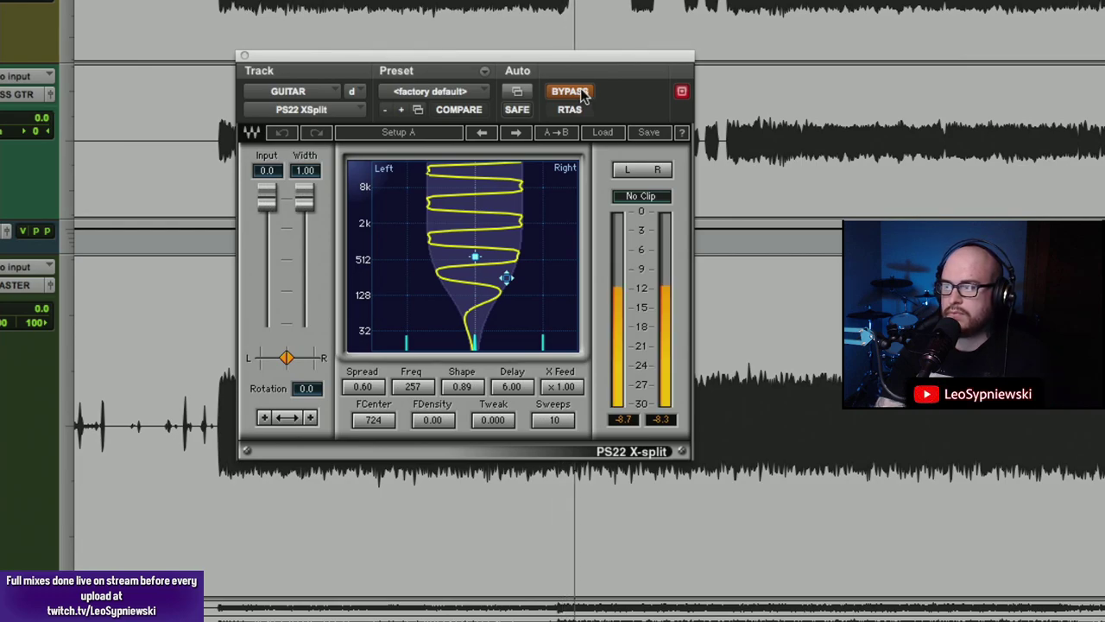
click(582, 93)
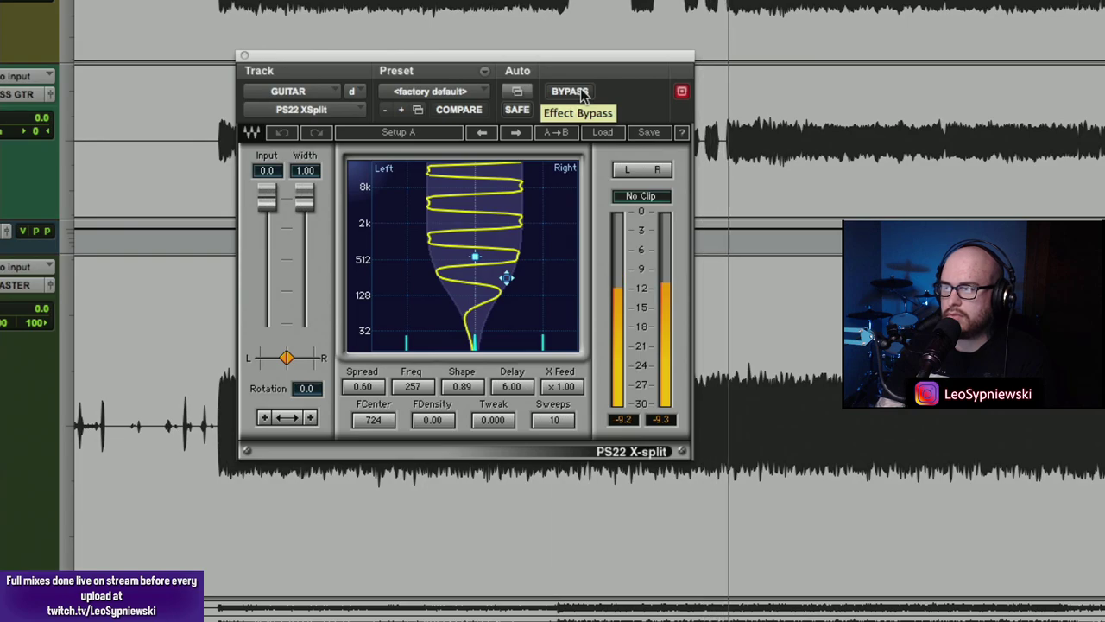
click(581, 93)
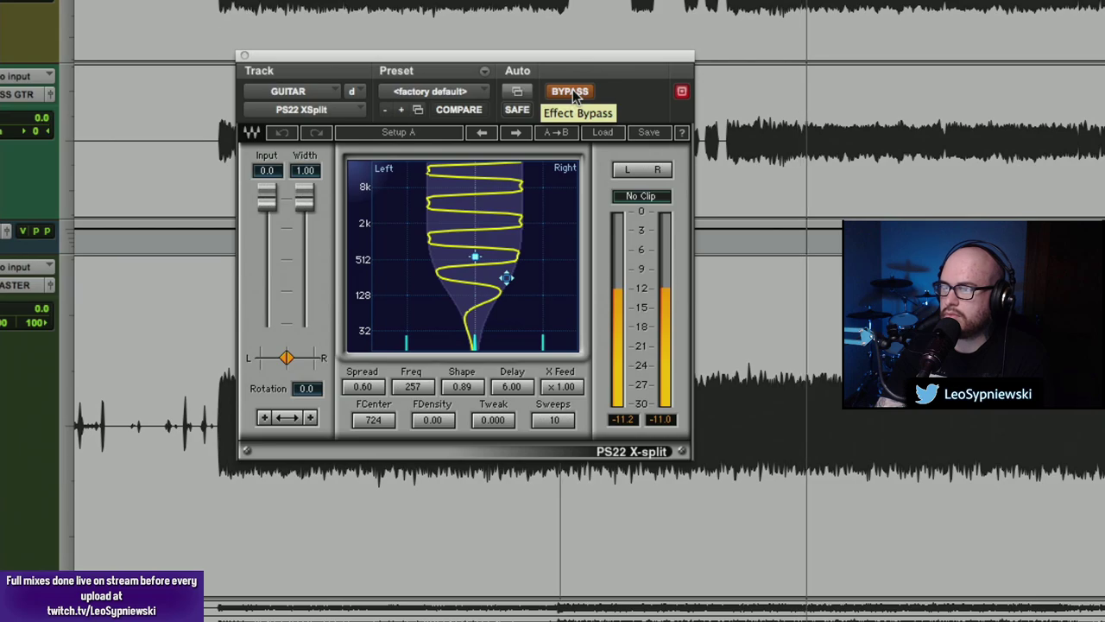
click(573, 93)
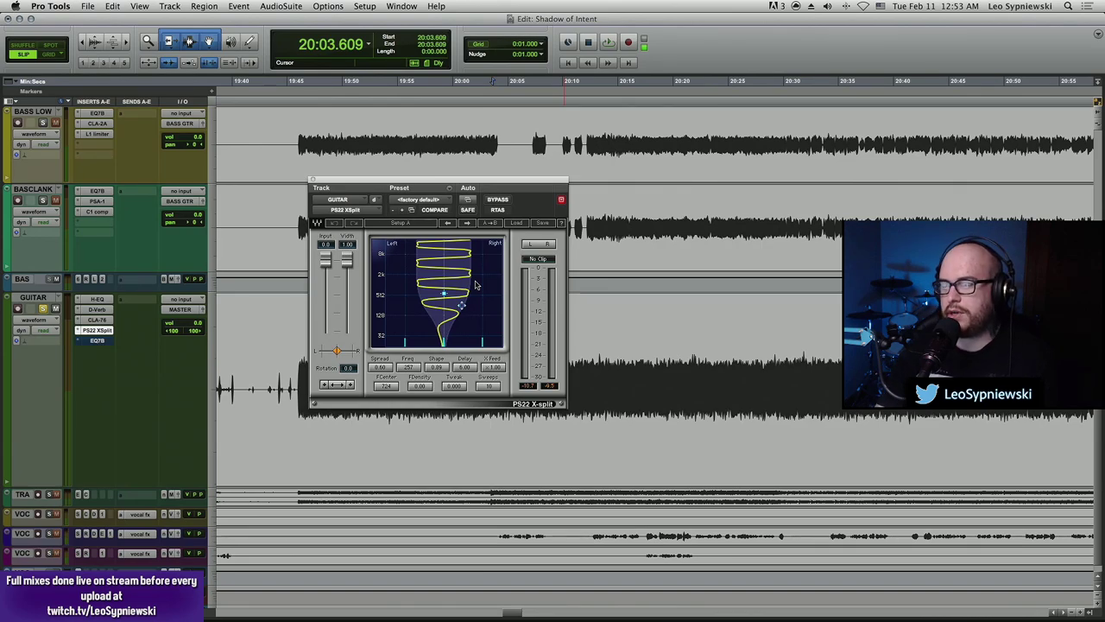
- Unsolo the GUITAR track and compare its PS22 XSplit bypassed and engaged within the full mix, leaving it engaged and stopping playback
ctrl+super+click(96, 340)
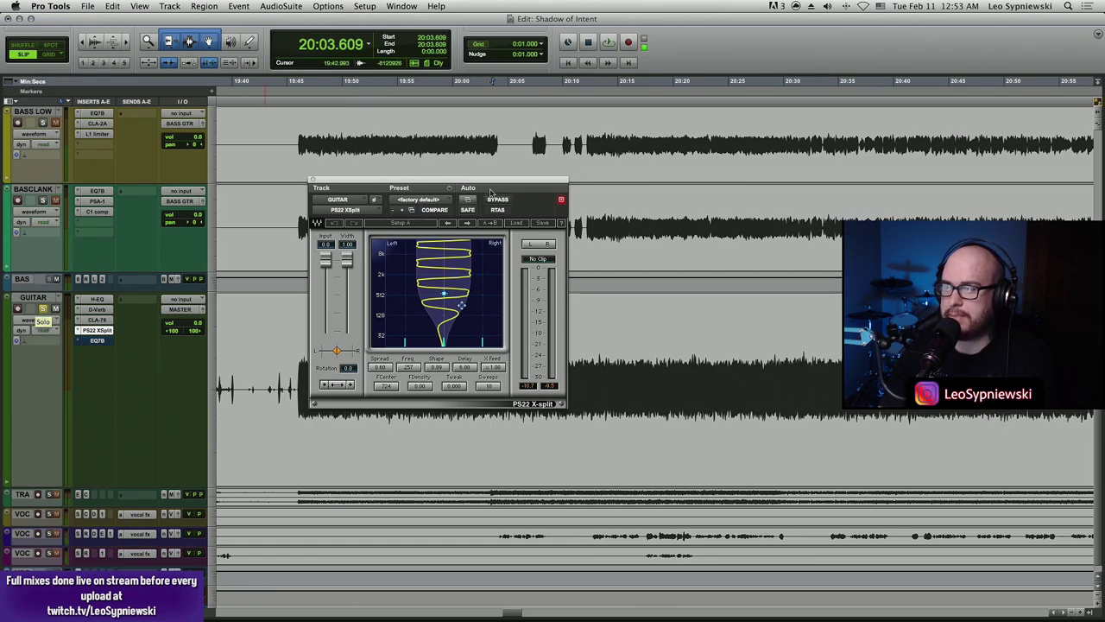
click(494, 199)
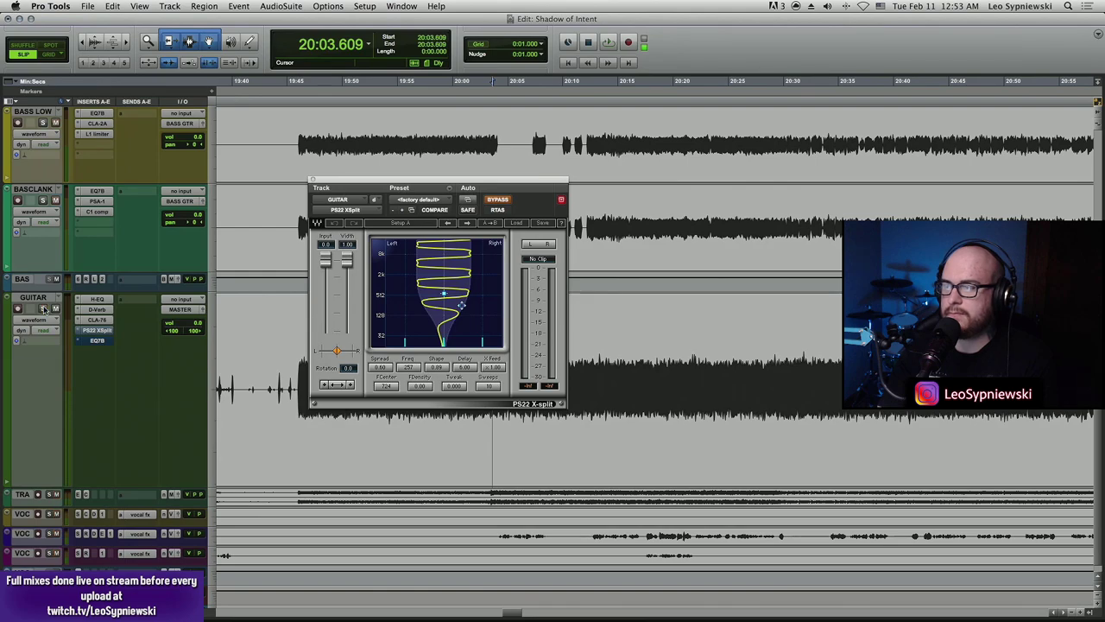
key(space)
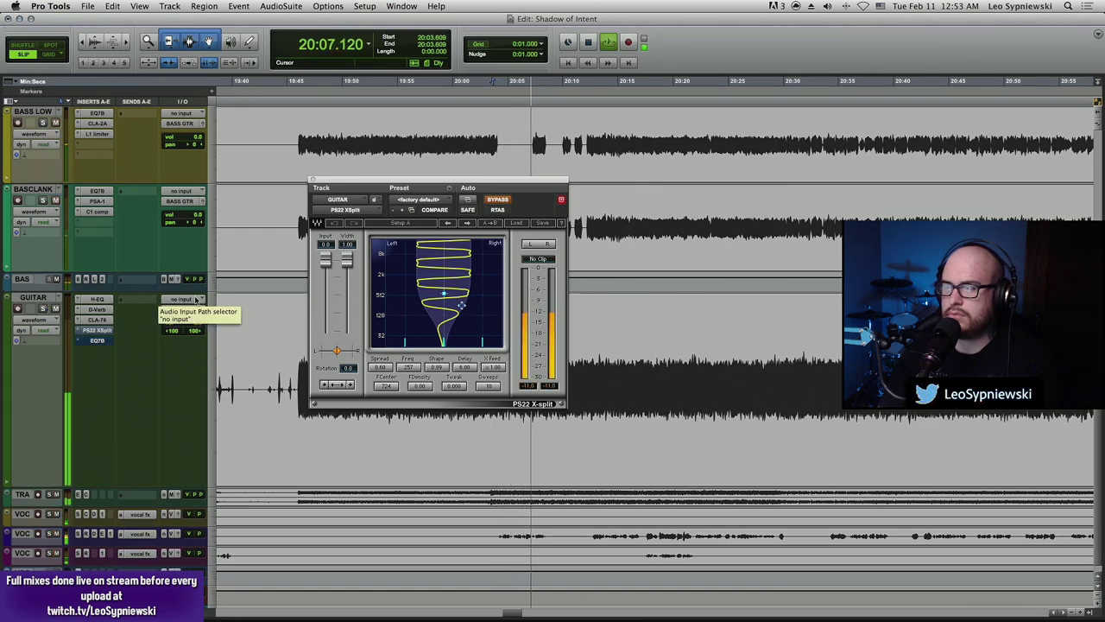
click(503, 200)
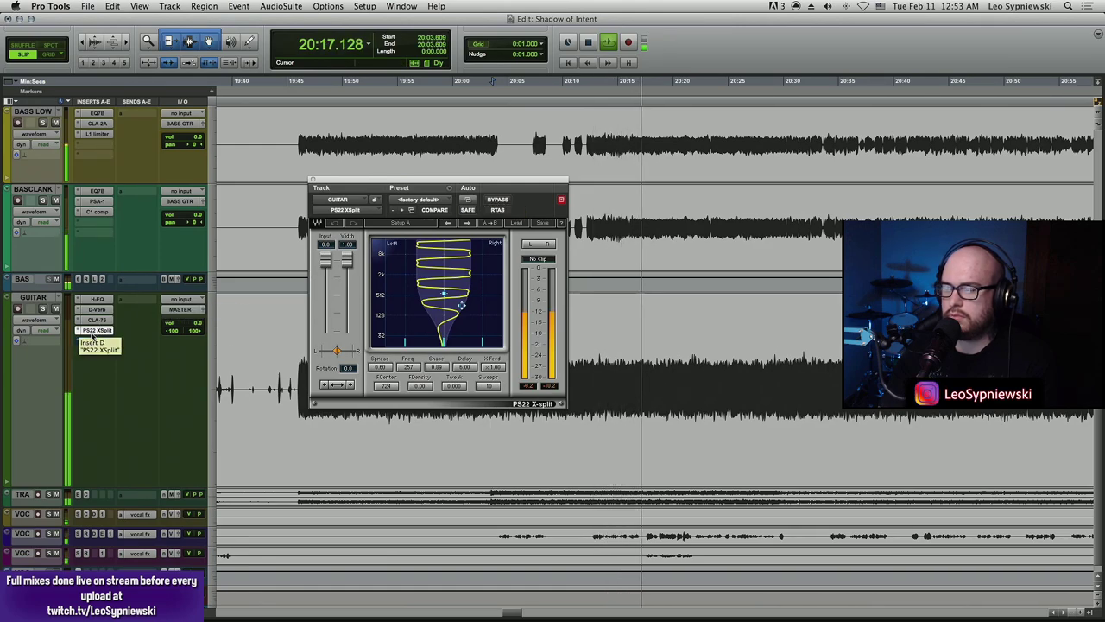
key(space)
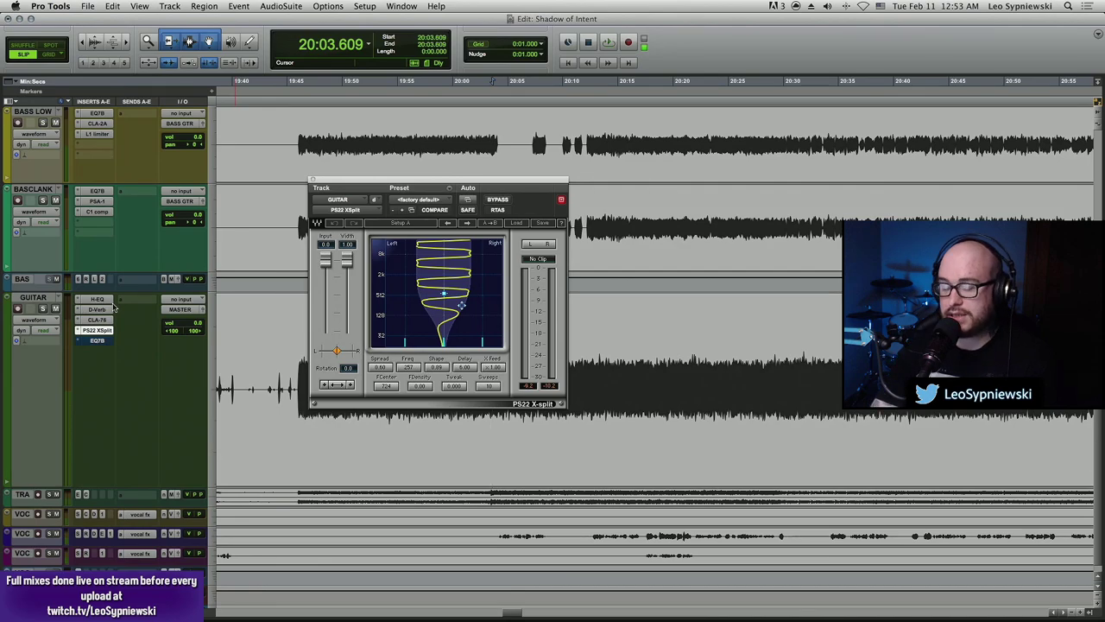
- Open the GUITAR track's EQ7B, move its window clear of the track controls, solo the track and start playback
click(97, 341)
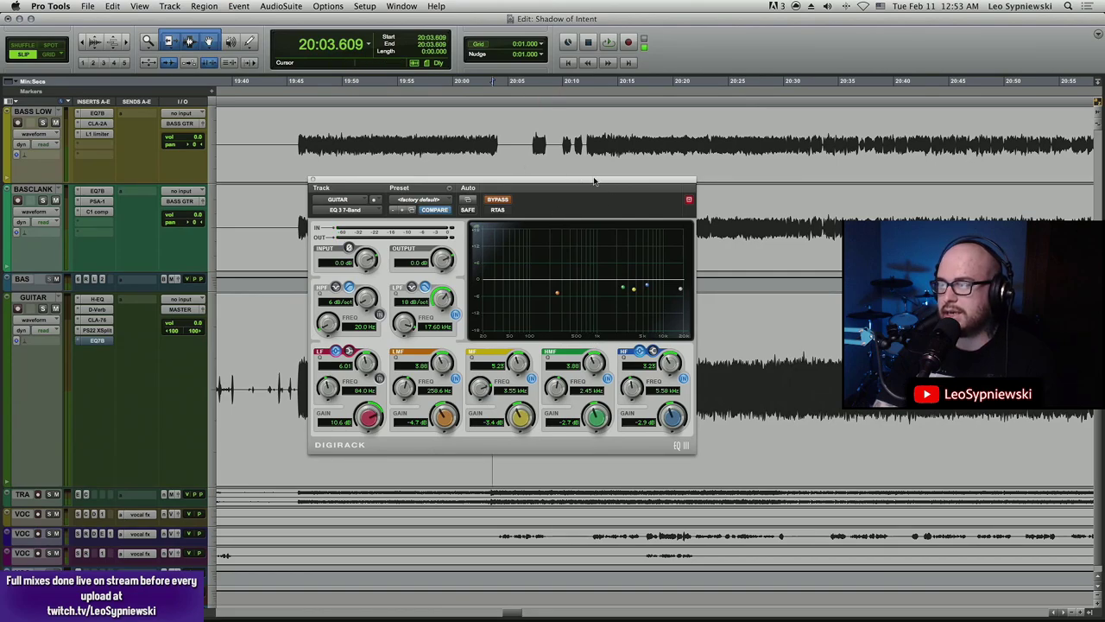
drag(594, 182, 517, 79)
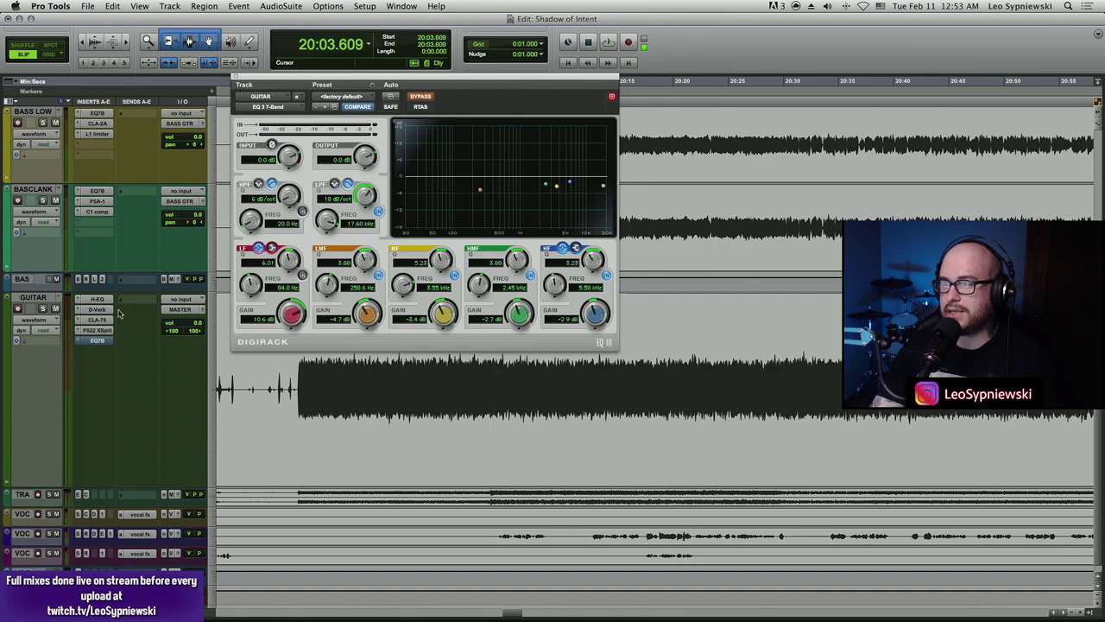
click(43, 308)
key(space)
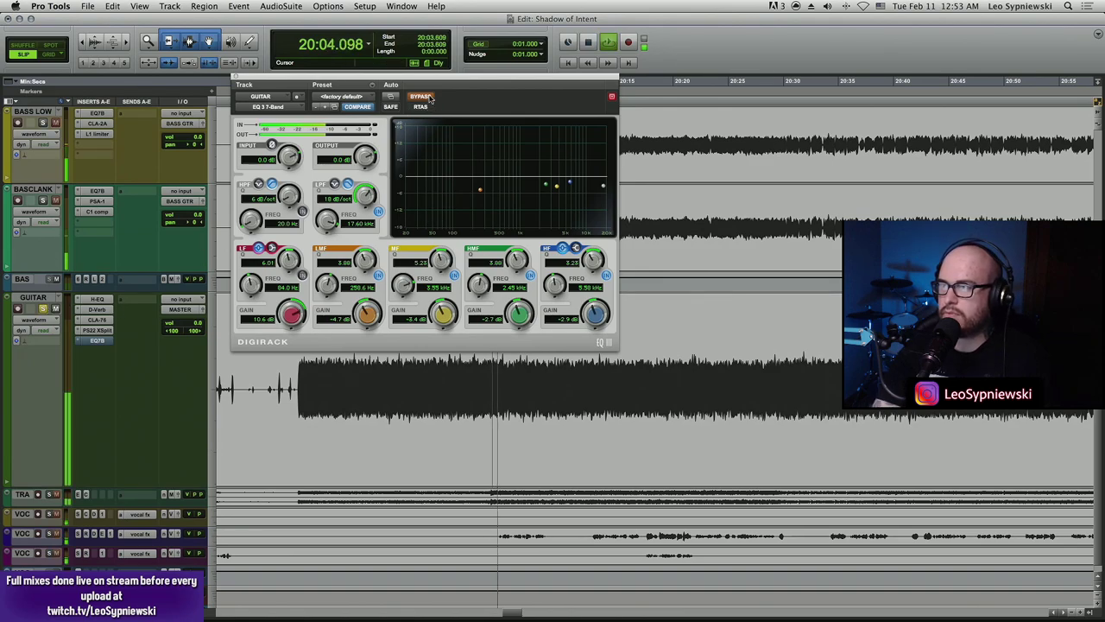
- Compare the GUITAR track's EQ7B repeatedly engaged and bypassed during playback, leave it engaged and stop playback
click(422, 97)
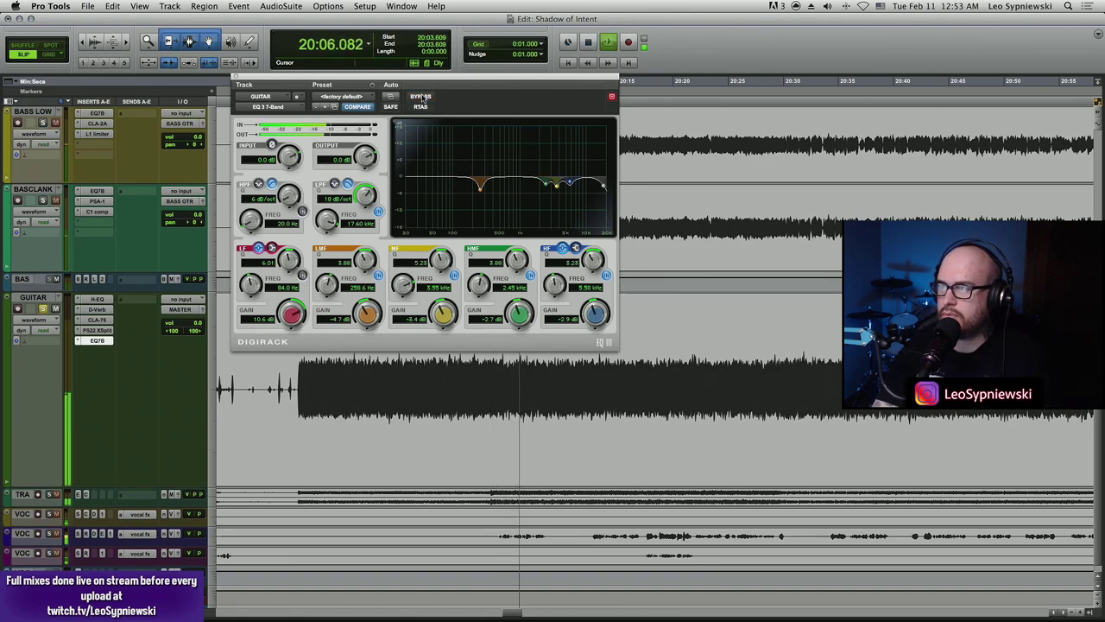
click(422, 97)
click(423, 97)
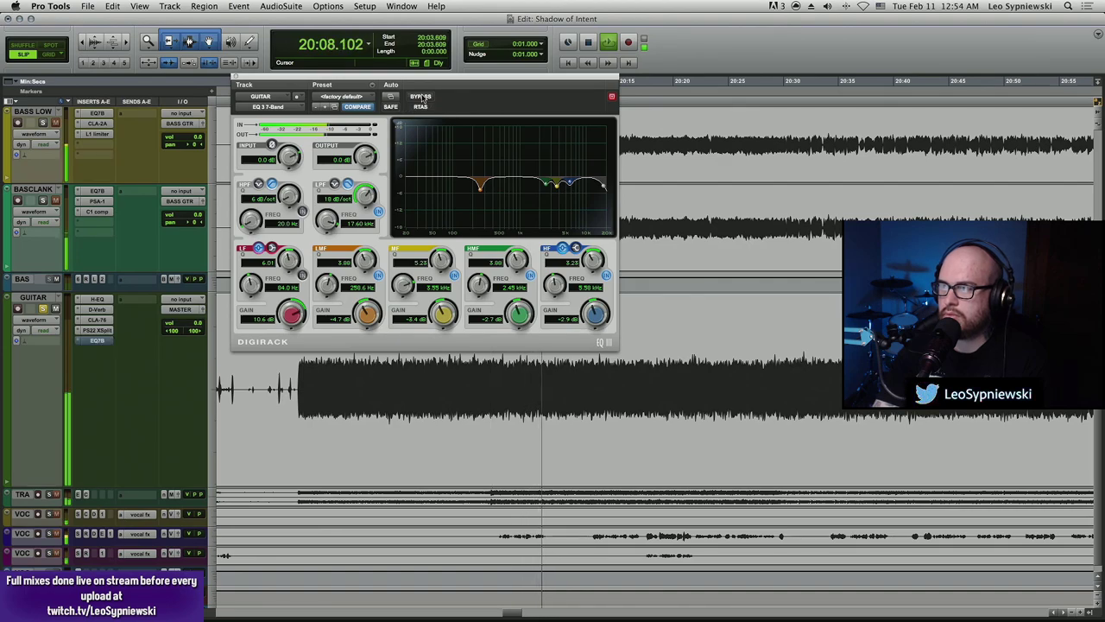
click(422, 97)
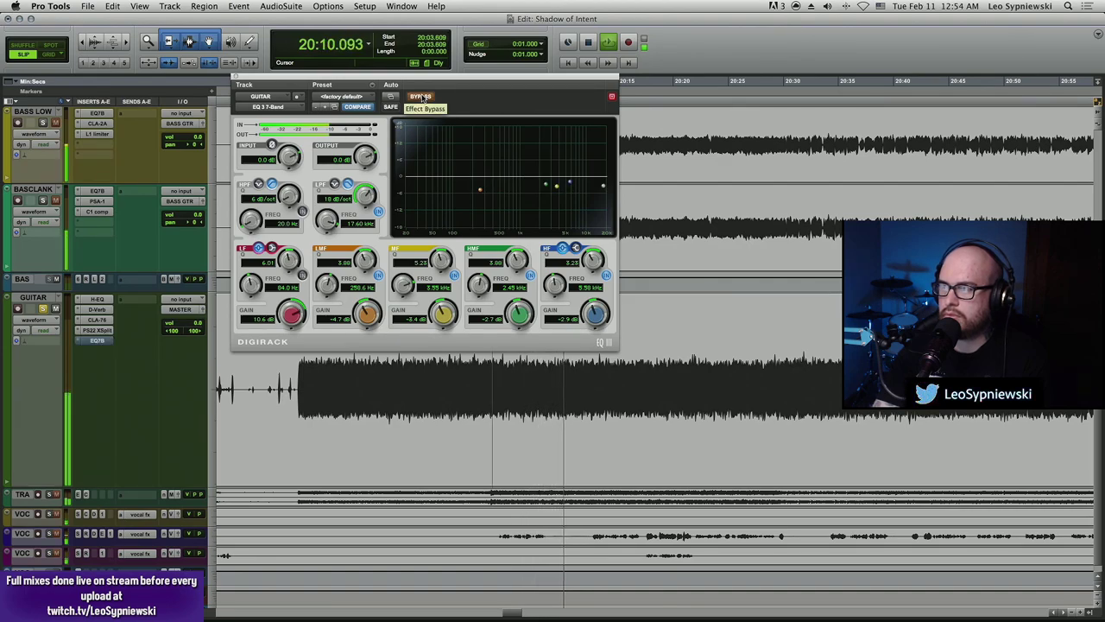
click(422, 97)
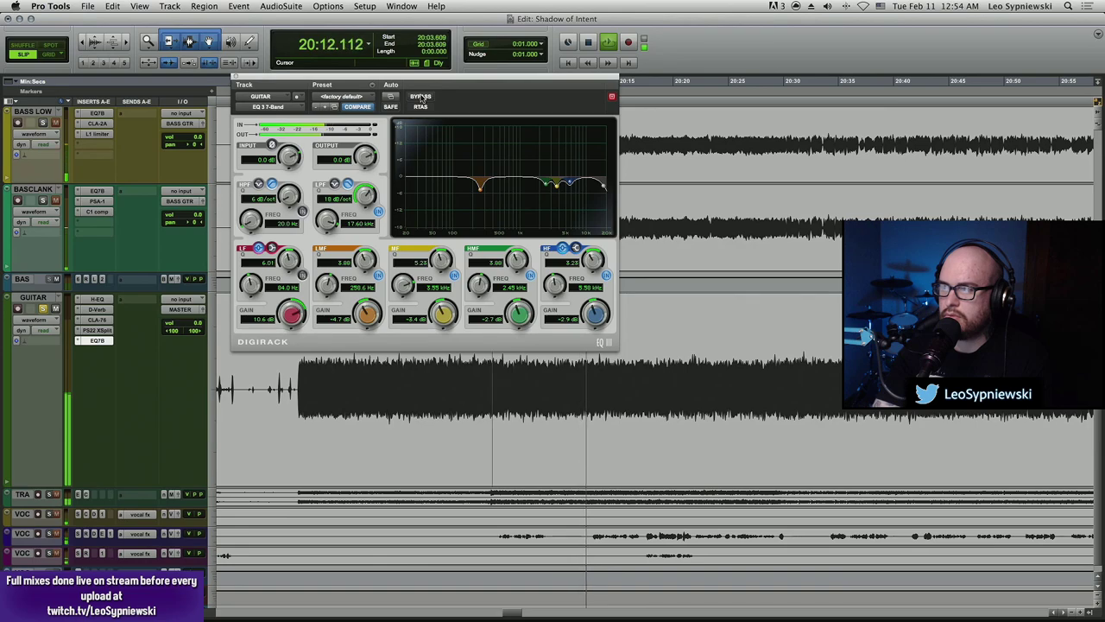
click(423, 97)
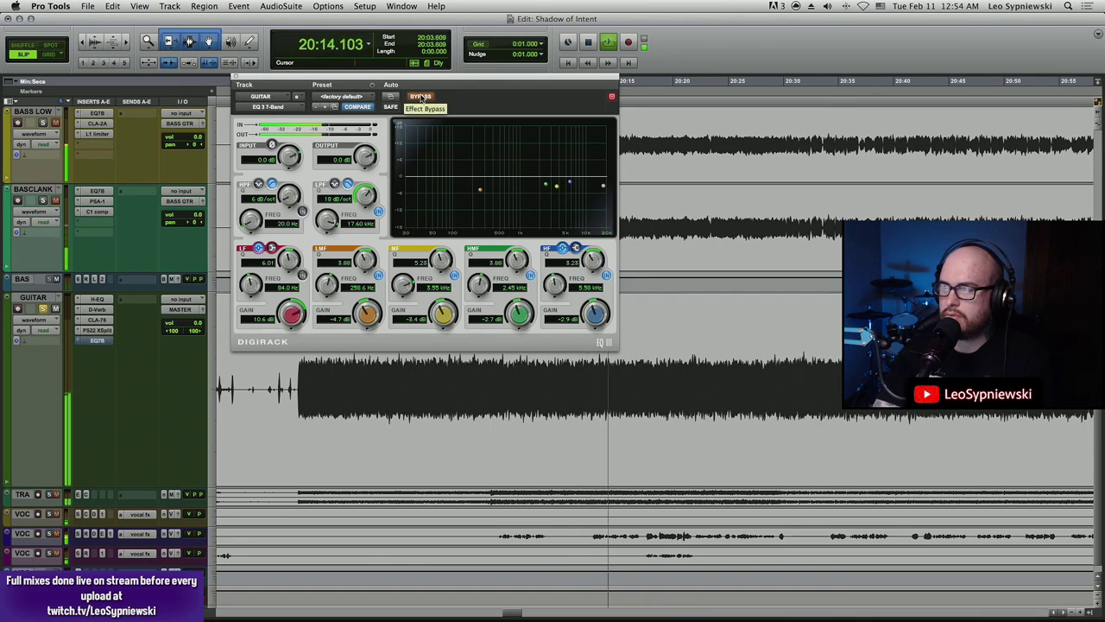
click(423, 97)
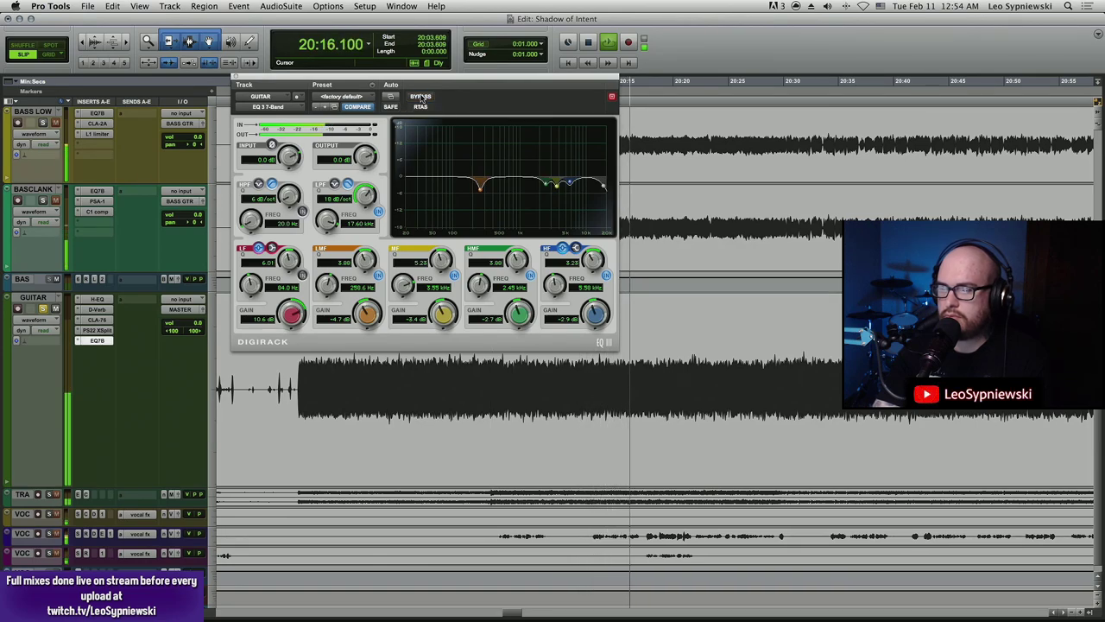
key(space)
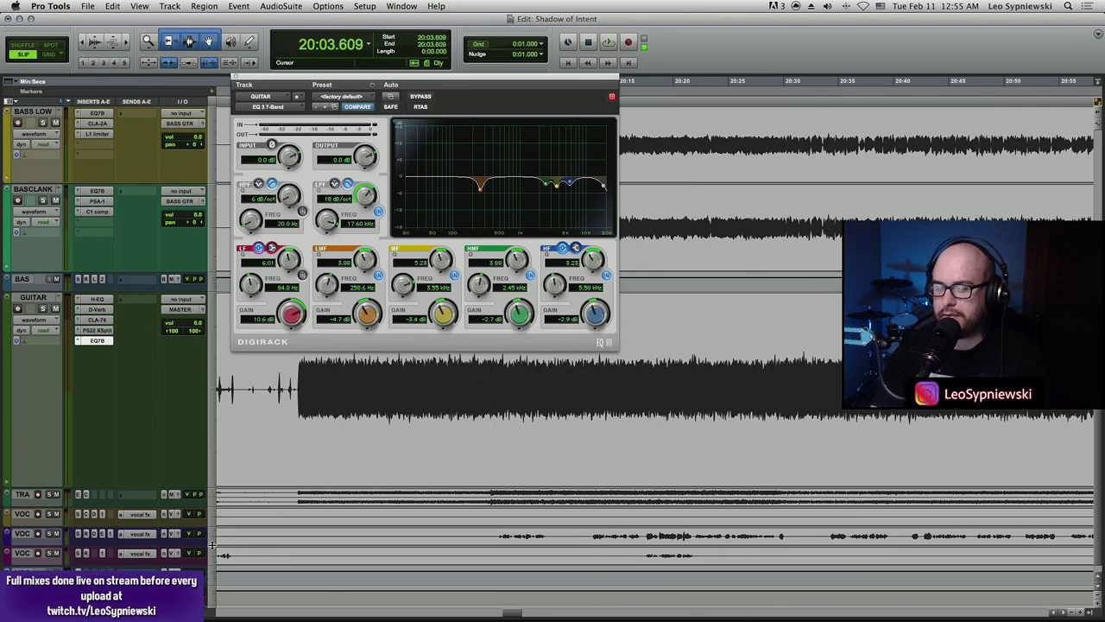
- Enlarge the VOCAL C track's height and place the playback start at 20:12.534, just before a vocal phrase
drag(147, 542, 147, 595)
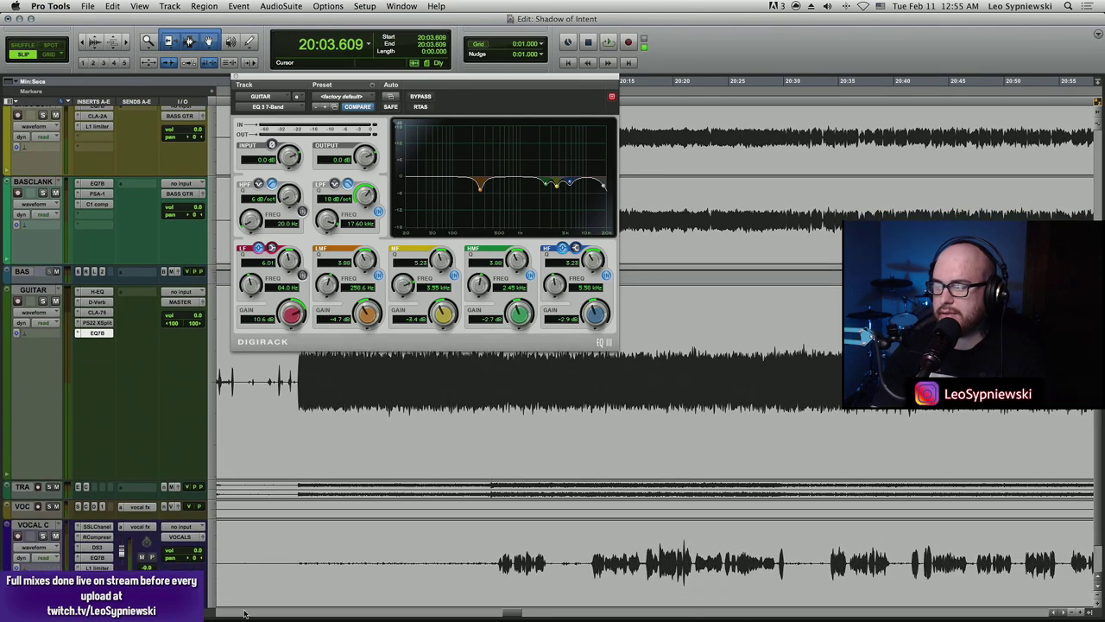
scroll(701, 501, down, 3)
click(614, 474)
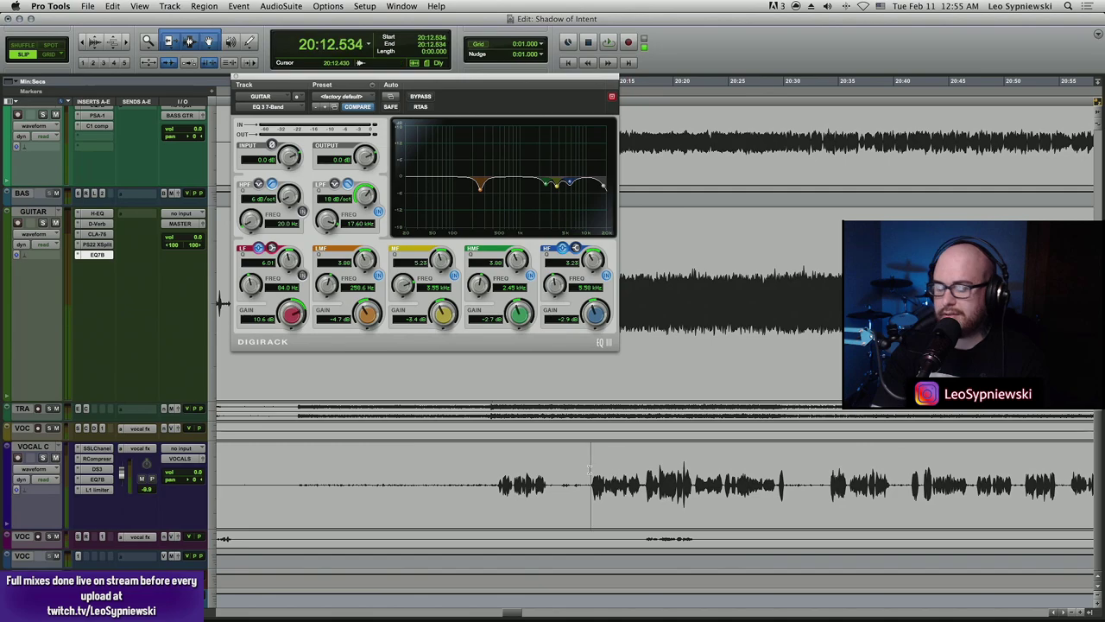
key(super+bracketright)
key(super+bracketright)
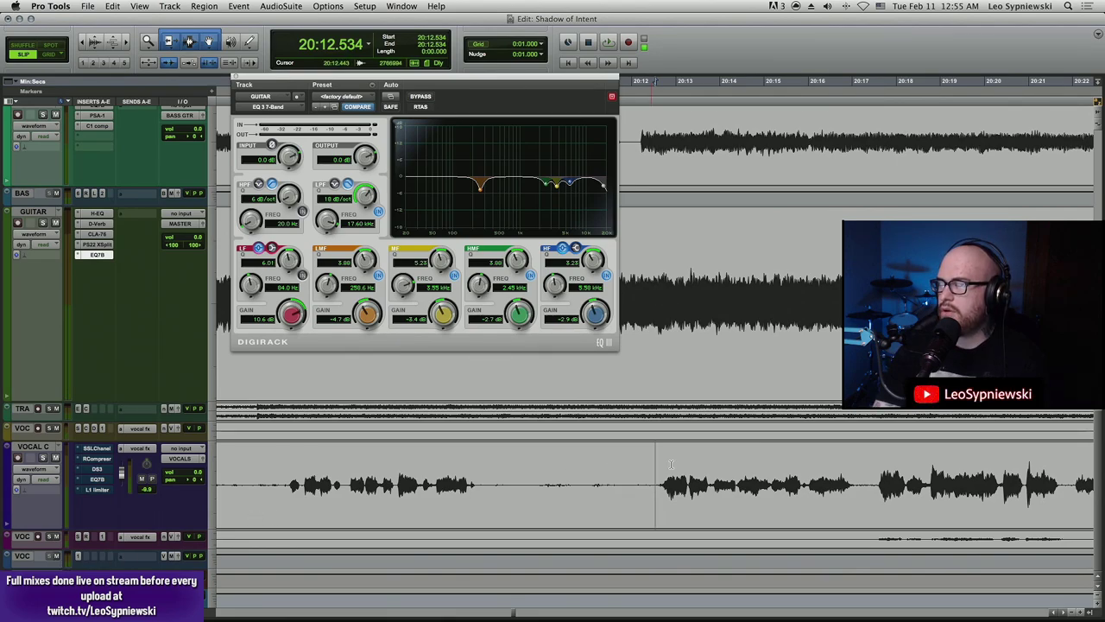
- Solo the VOCAL C track and listen to it from 20:12.508 with all its inserts bypassed, stopping playback at the end
click(43, 459)
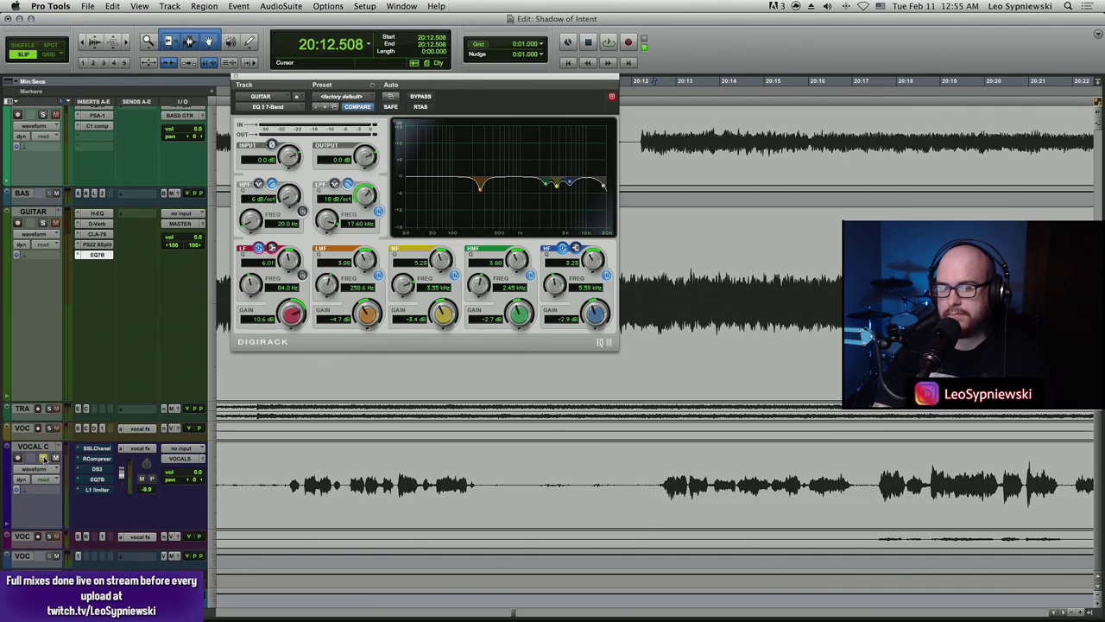
key(space)
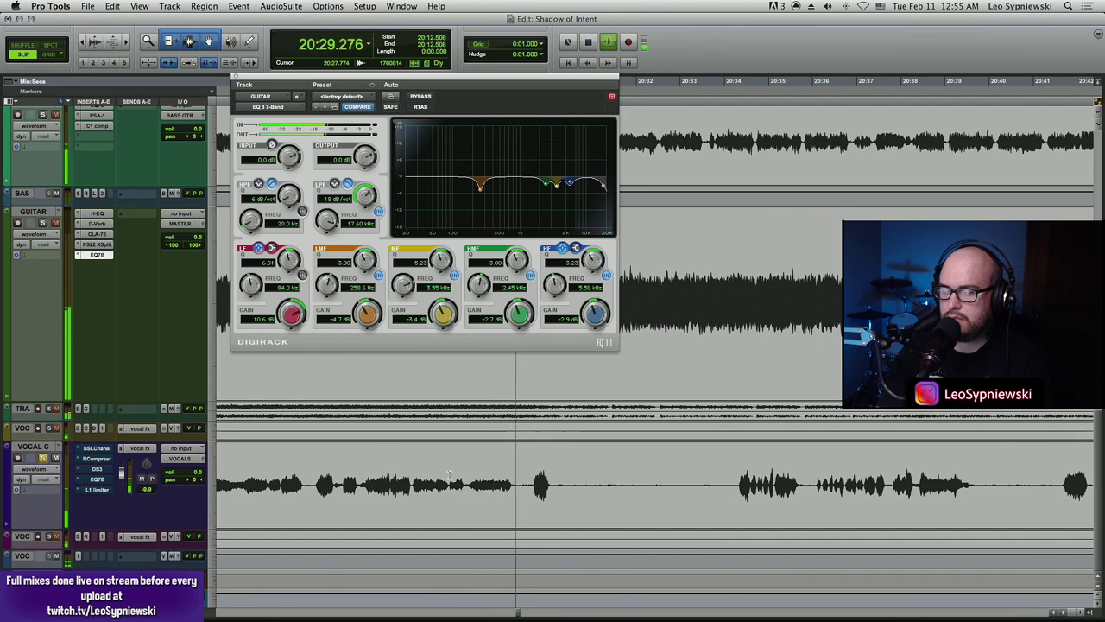
key(space)
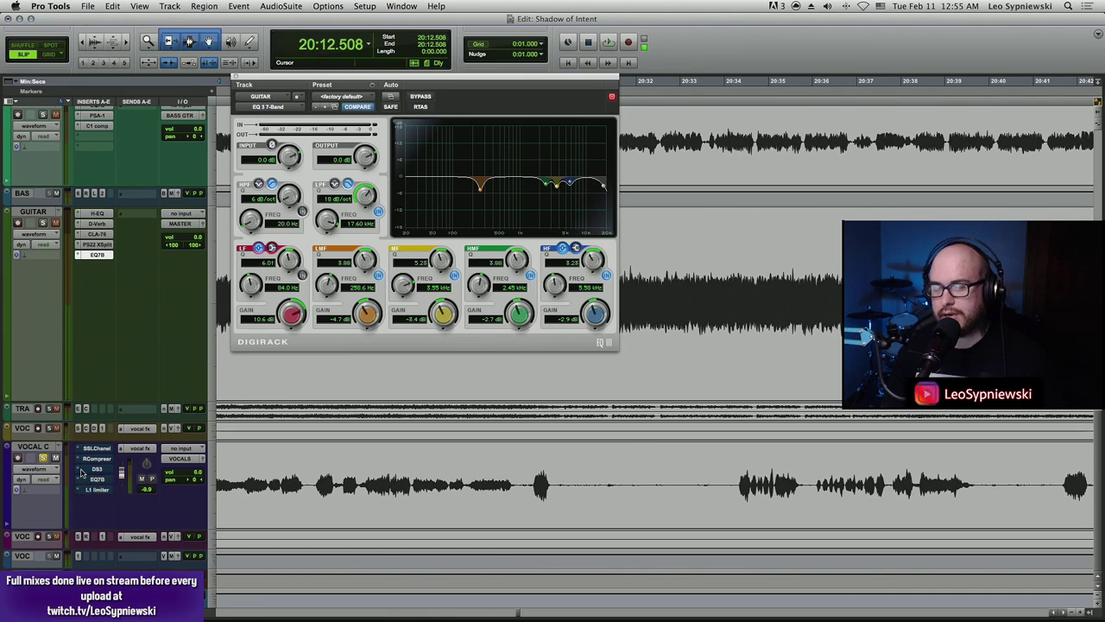
- Open the VOCAL C track's SSLChannel and reposition its window to review the filter, EQ and dynamics settings
click(97, 448)
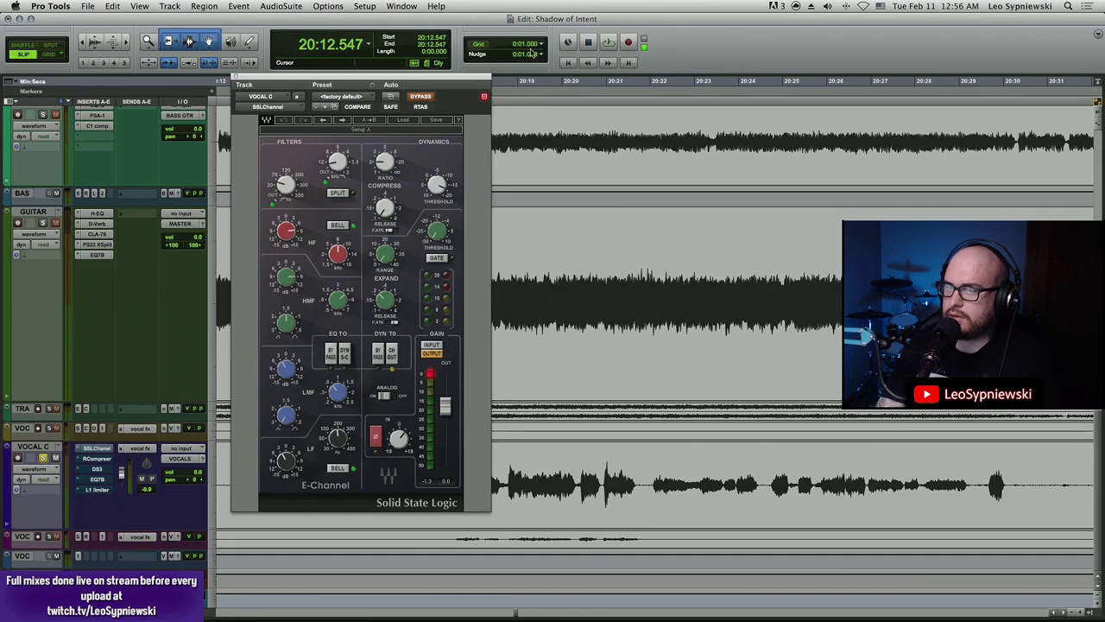
drag(472, 76, 519, 21)
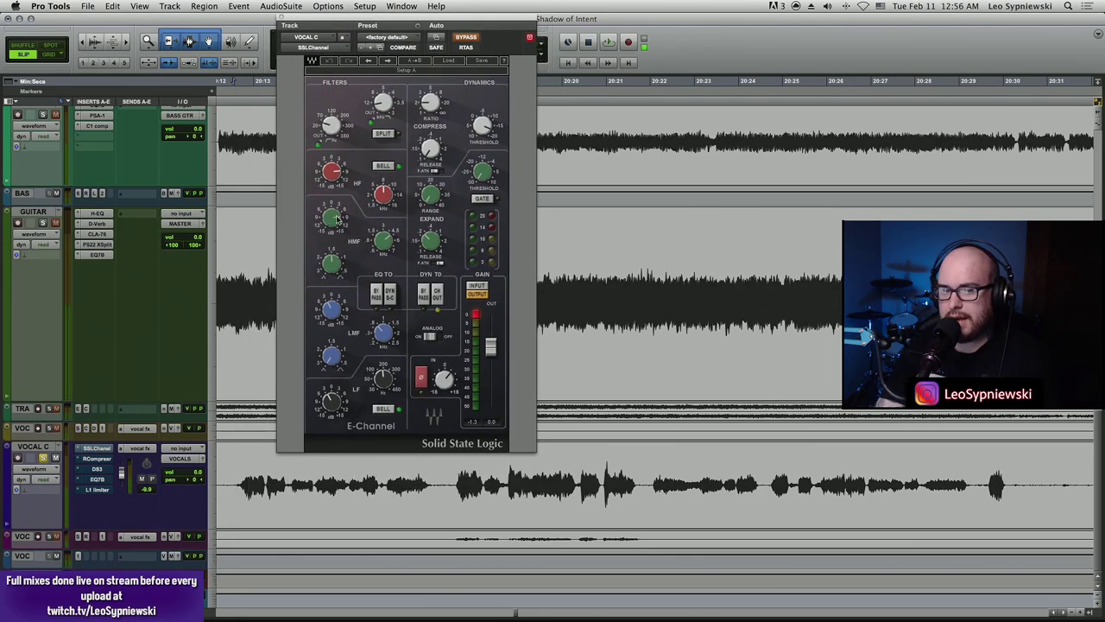
drag(507, 17, 508, 50)
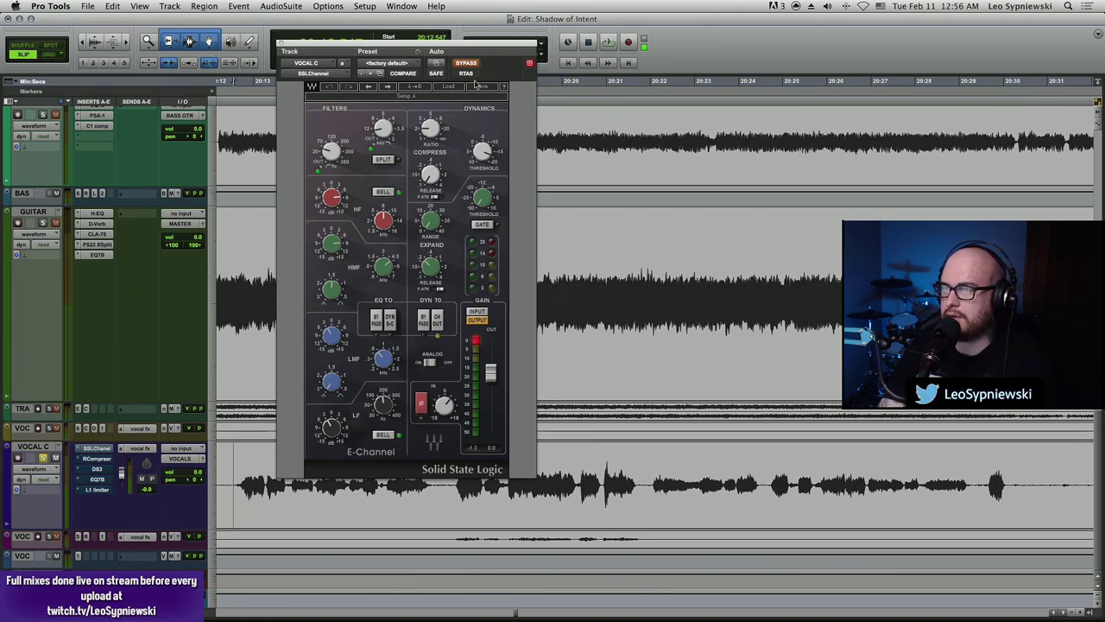
- Compare the VOCAL C track's SSLChannel bypassed and engaged during playback, leave it engaged and stop playback
key(space)
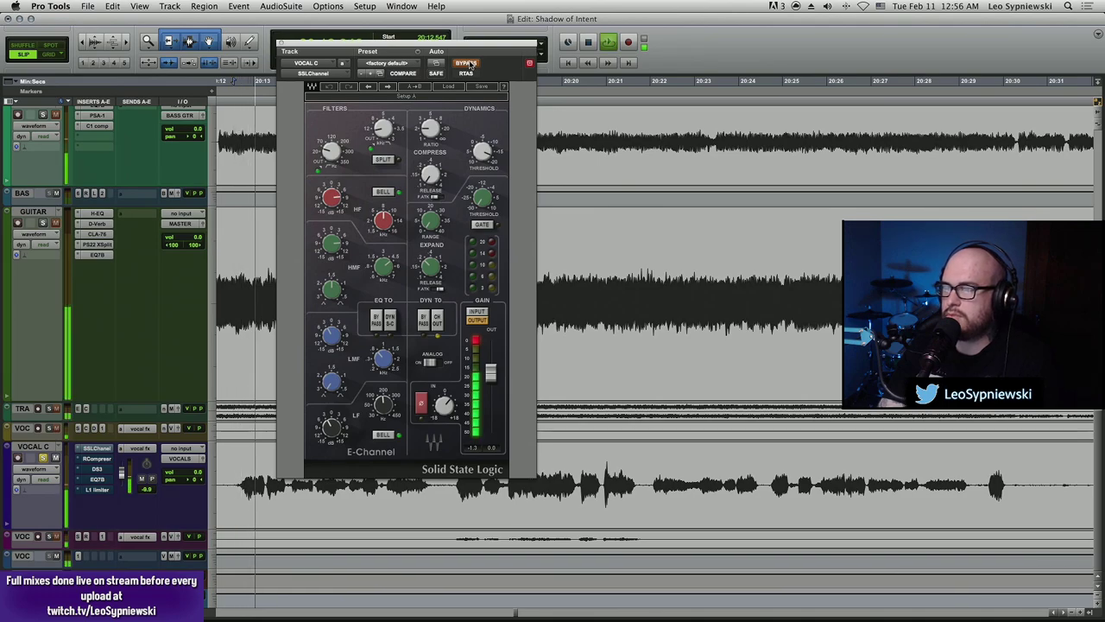
click(466, 64)
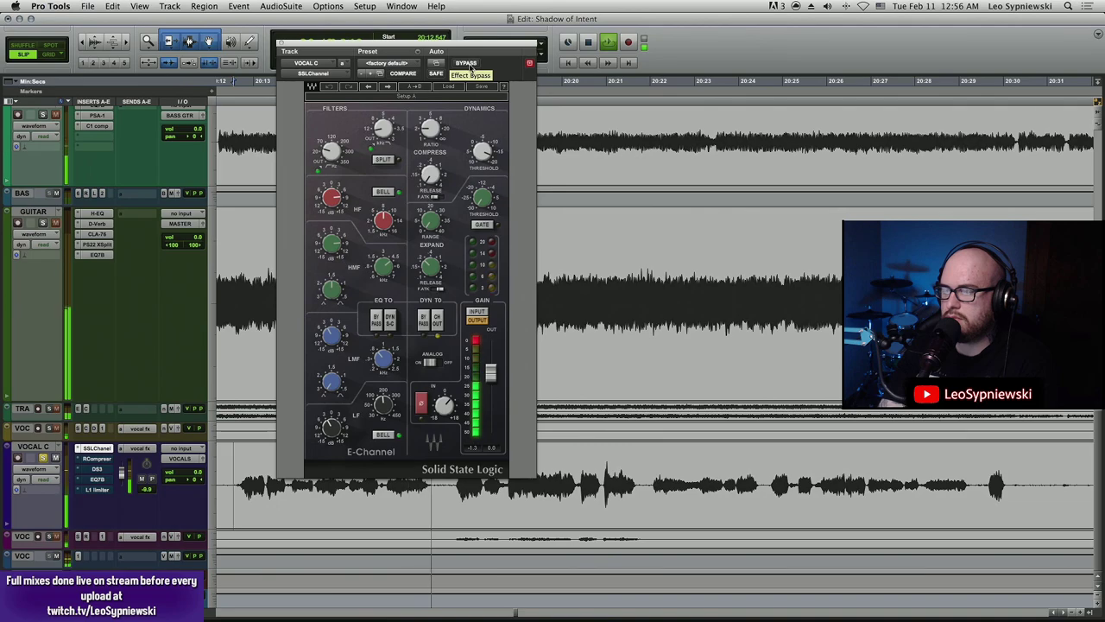
click(466, 63)
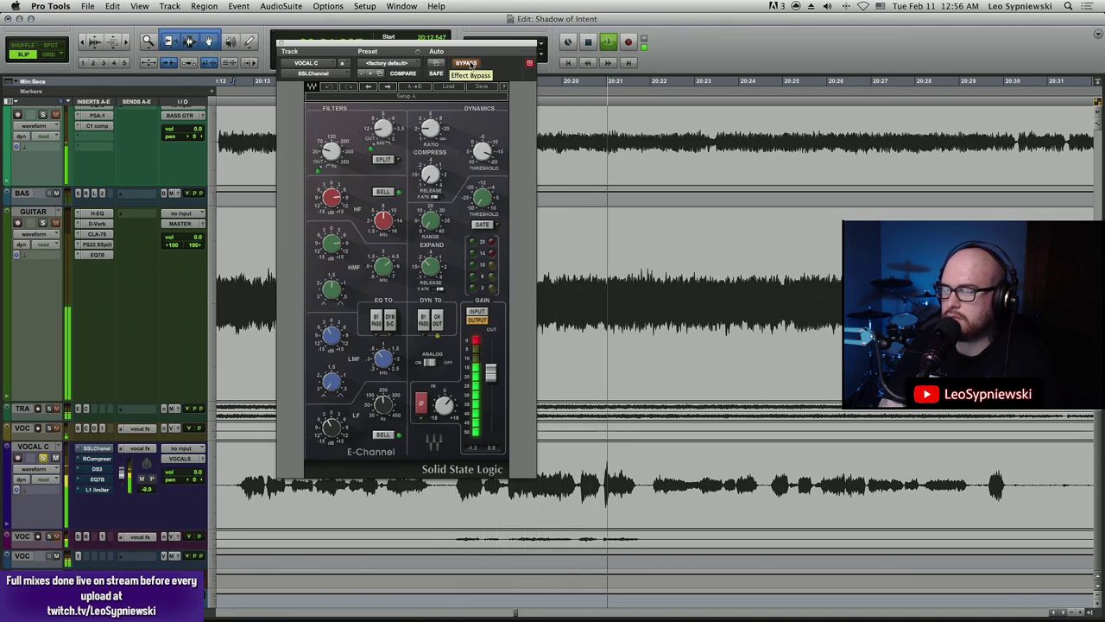
click(470, 65)
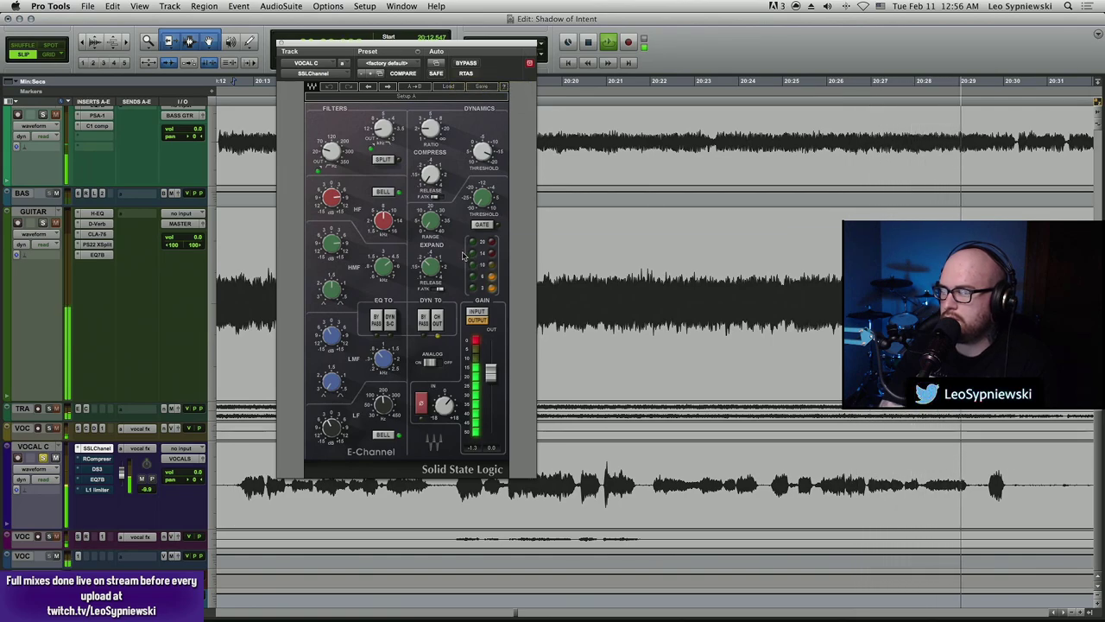
key(space)
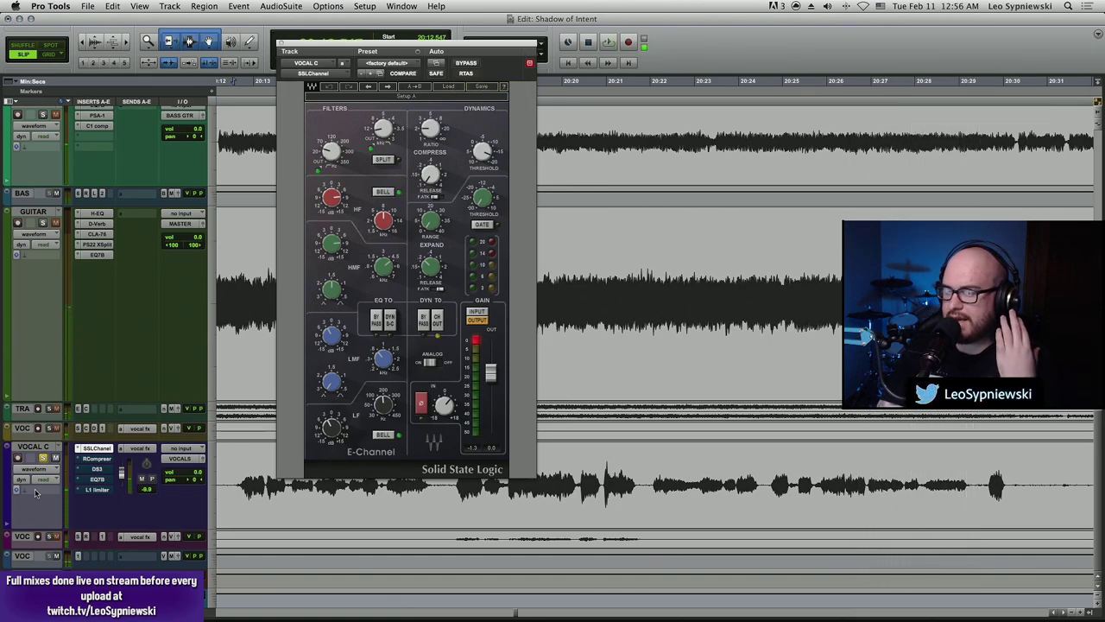
- Open the VOCAL C track's RCompressor and compare it engaged and bypassed during playback, leaving it engaged
click(99, 460)
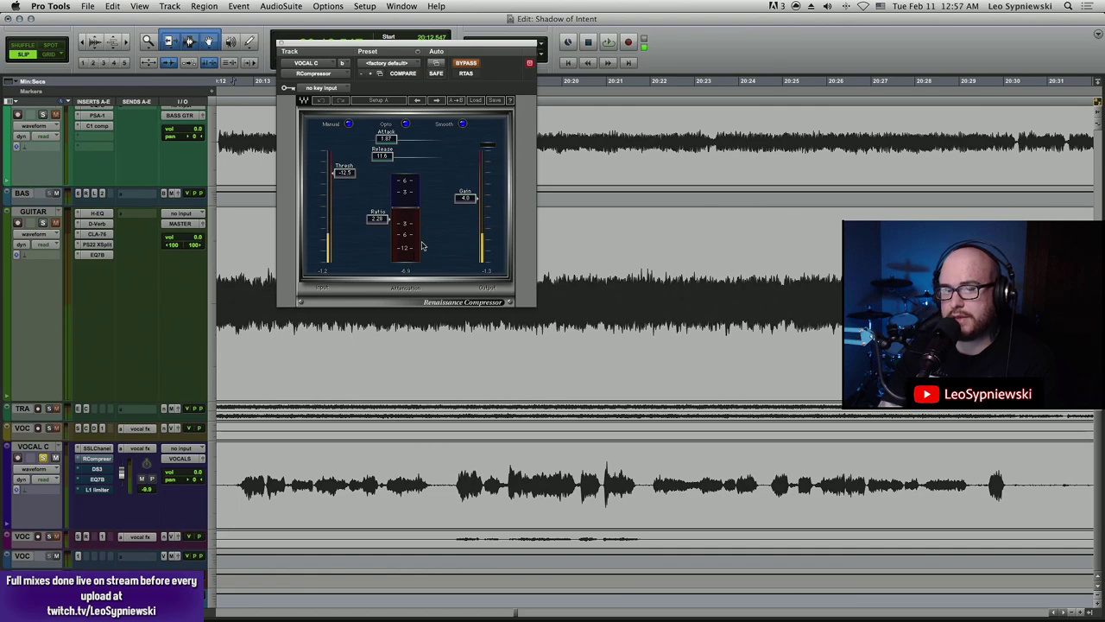
click(471, 67)
key(space)
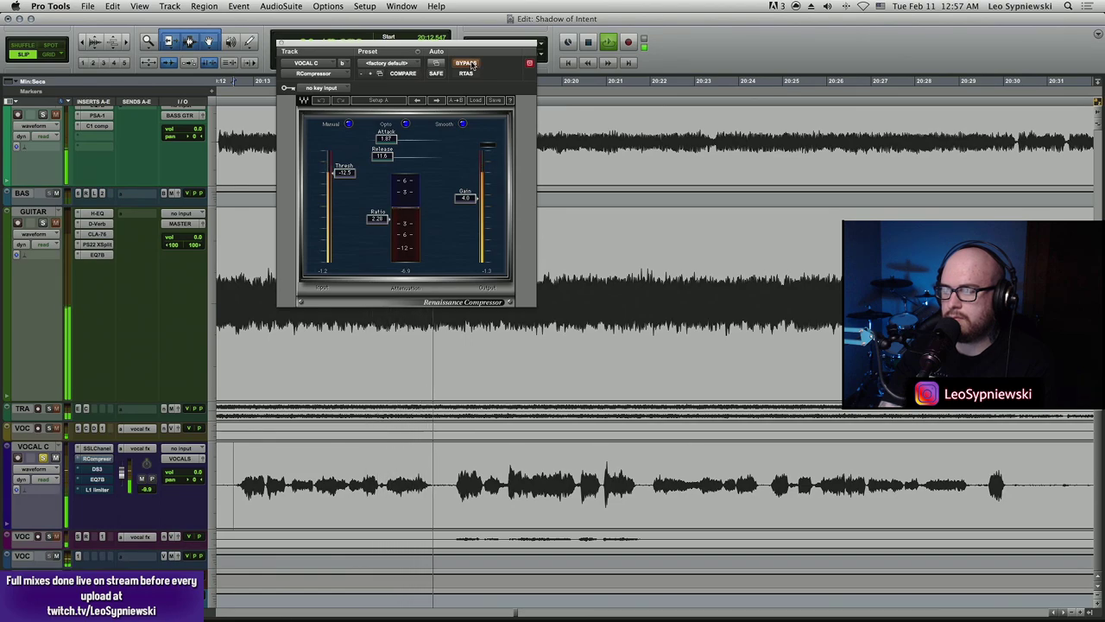
click(470, 64)
click(471, 64)
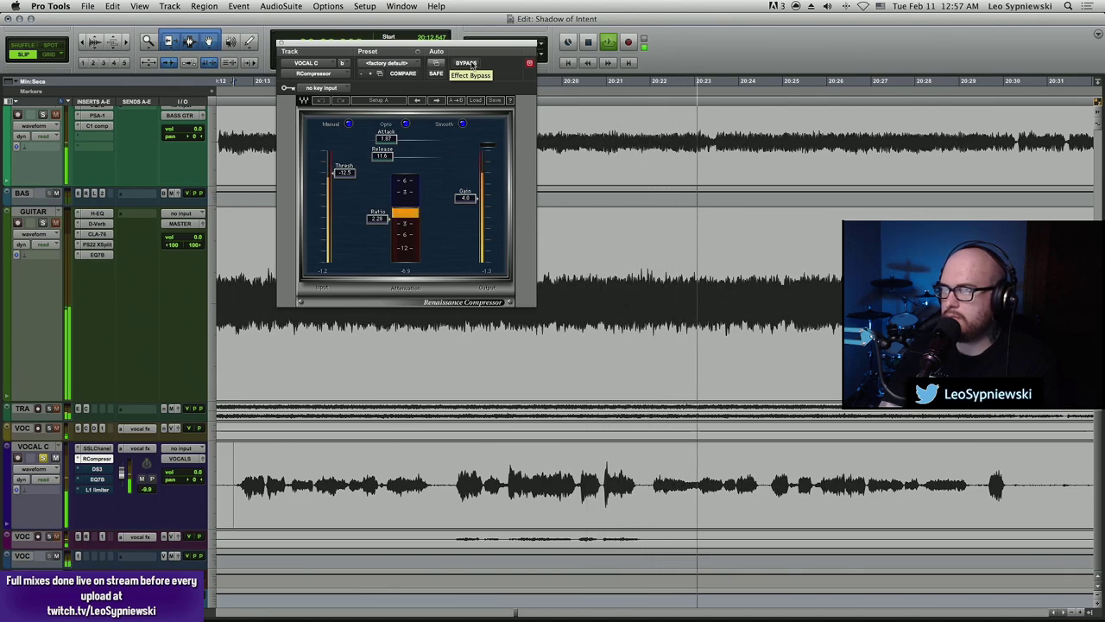
click(470, 63)
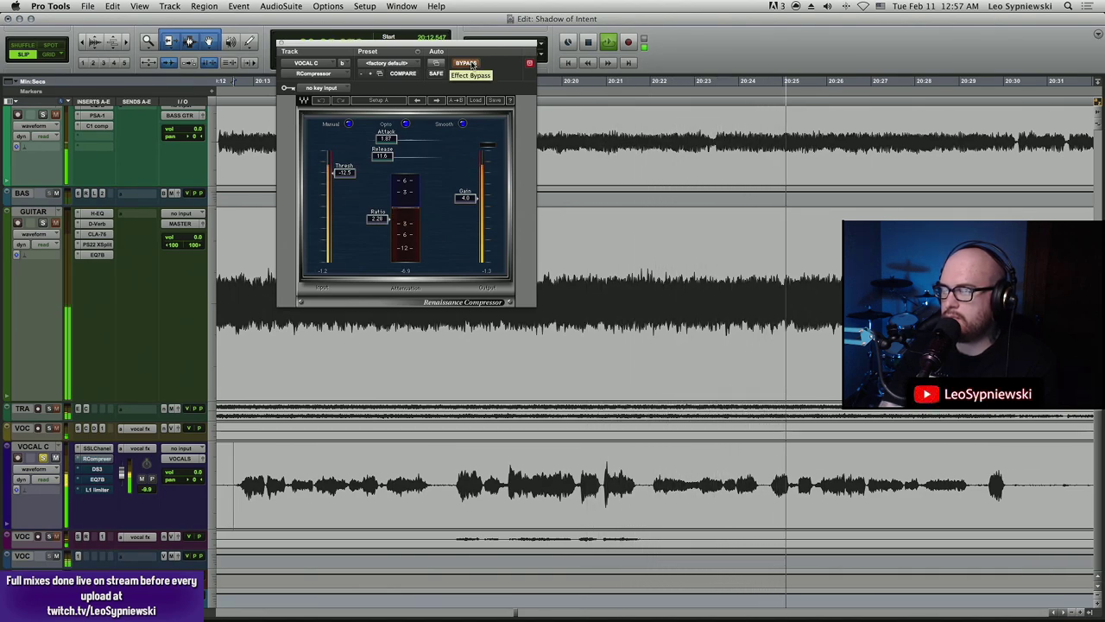
click(470, 64)
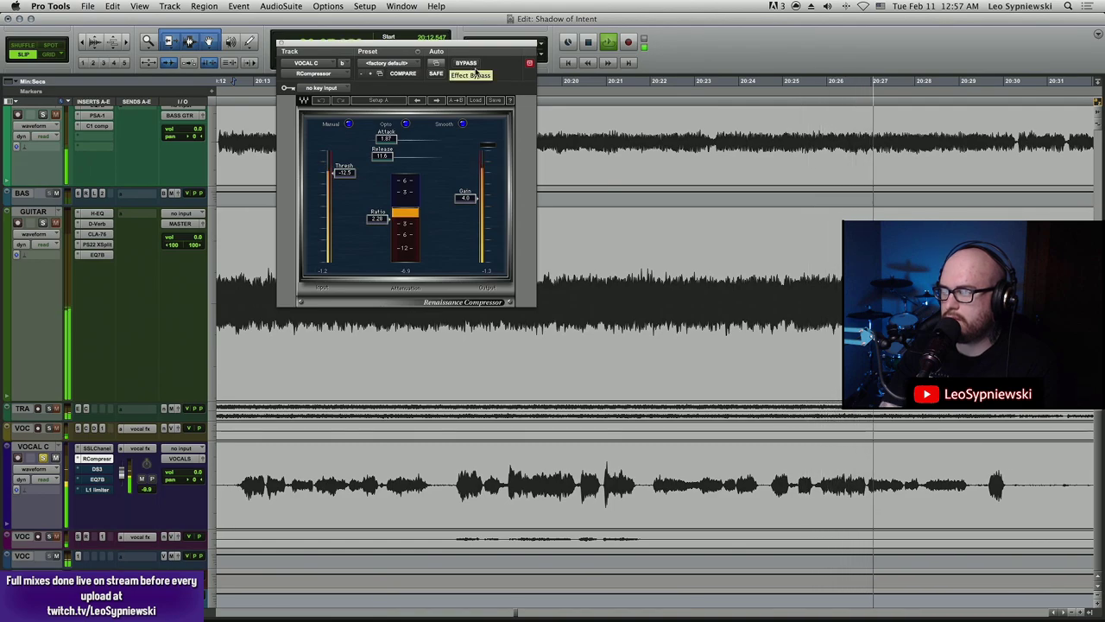
- Place the playback start at 20:24.578 on the VOCAL C track and review the channel strips in the Mix window before returning to the Edit window
click(760, 471)
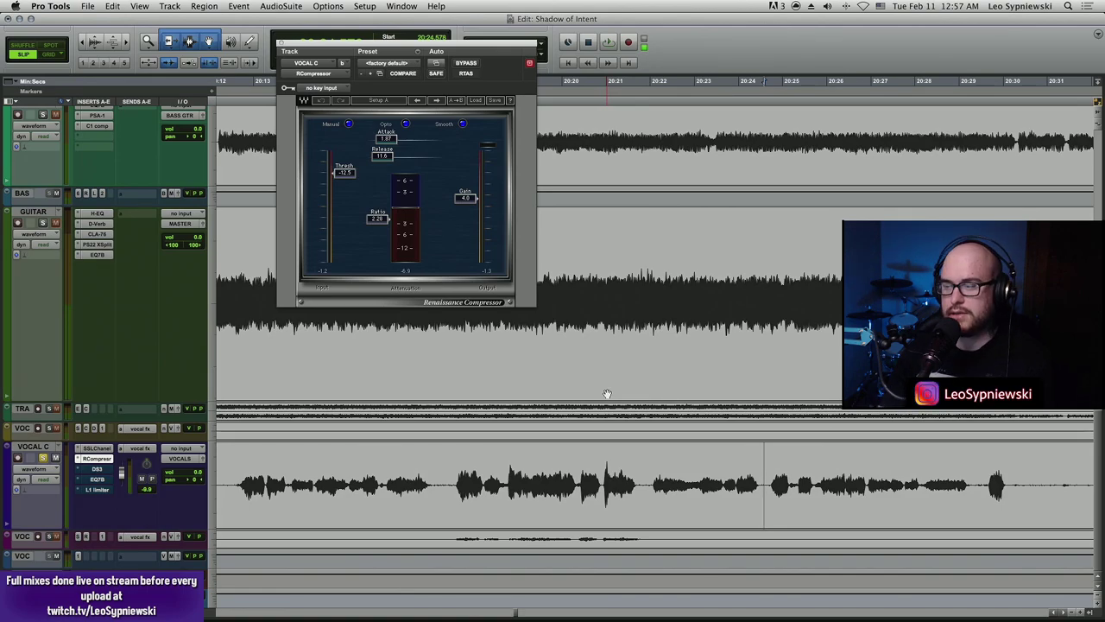
key(super+equal)
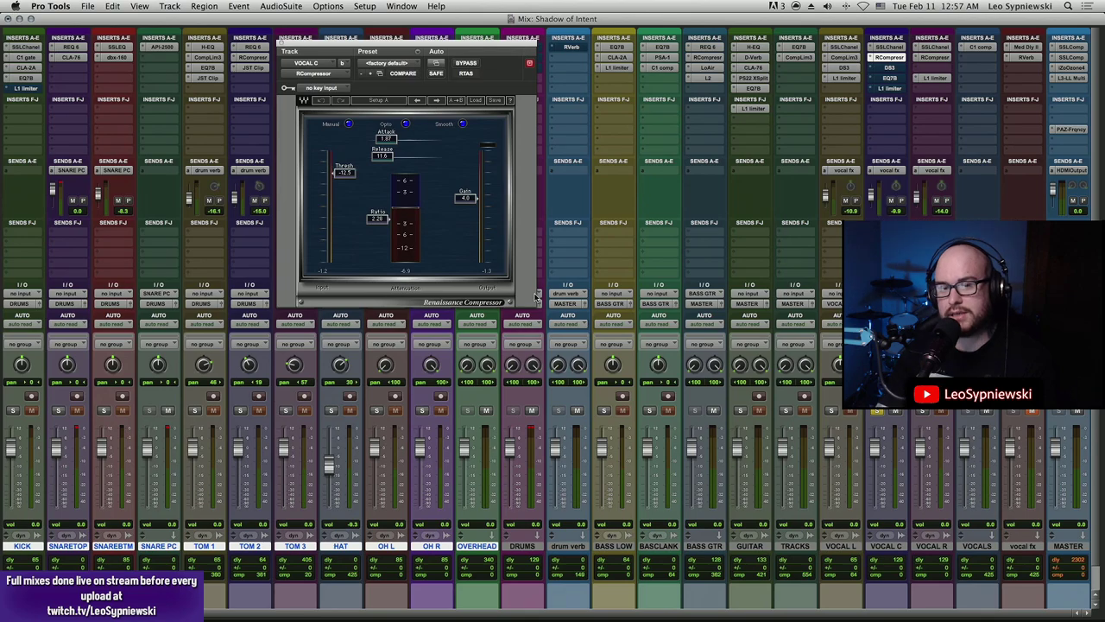
key(super+equal)
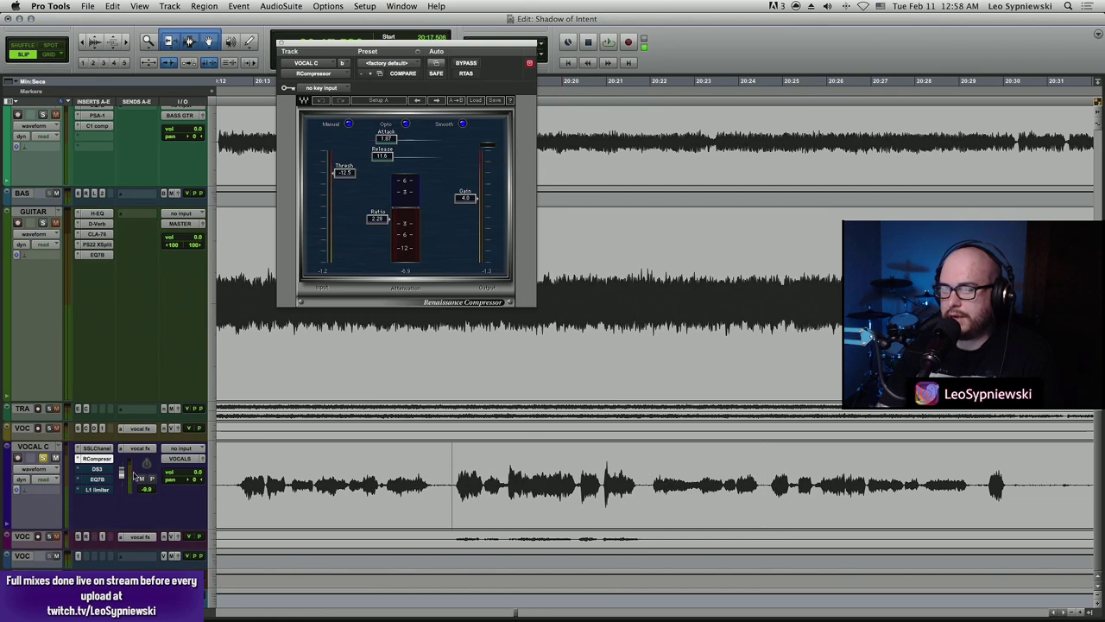
- Open the VOCAL C track's De-Esser, engage it with Listen on, and audition it from 20:17.506, stopping playback at the end
click(96, 468)
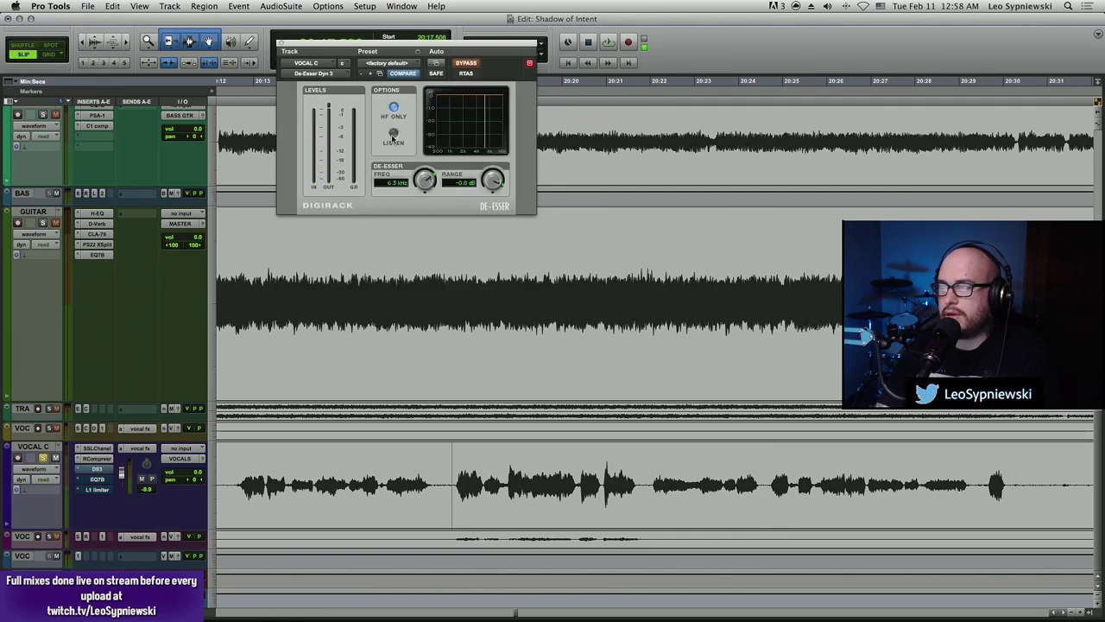
click(393, 135)
click(467, 63)
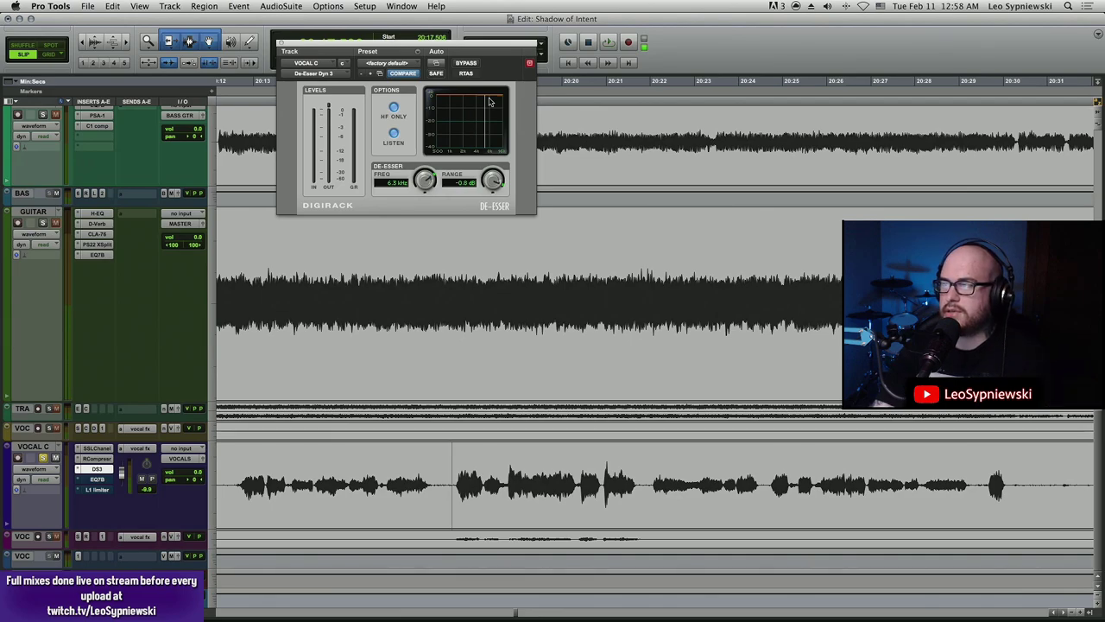
key(space)
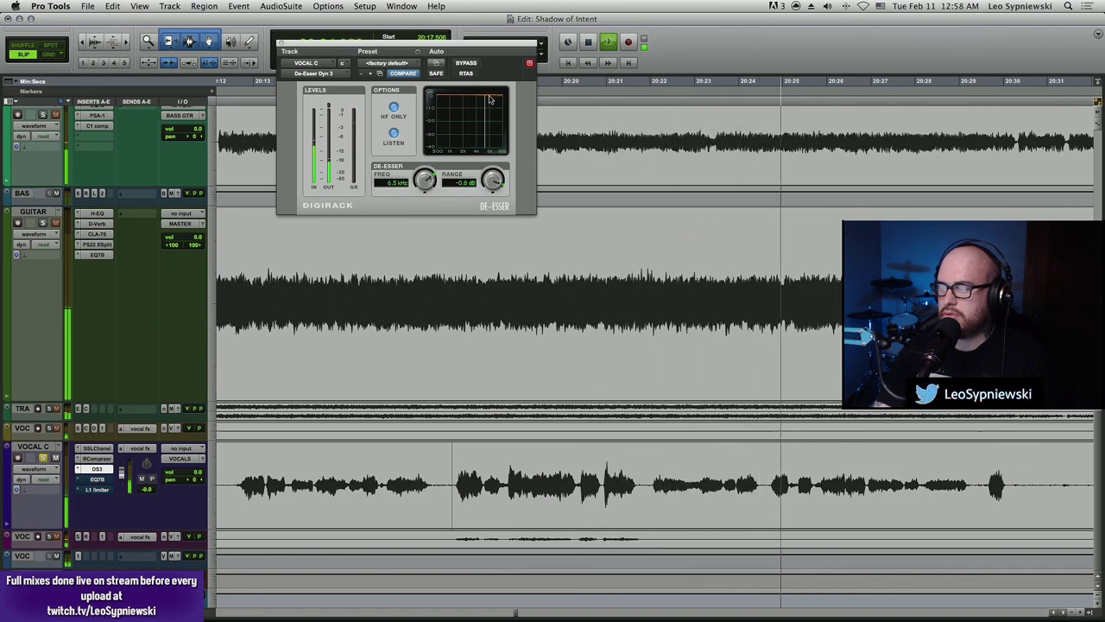
key(space)
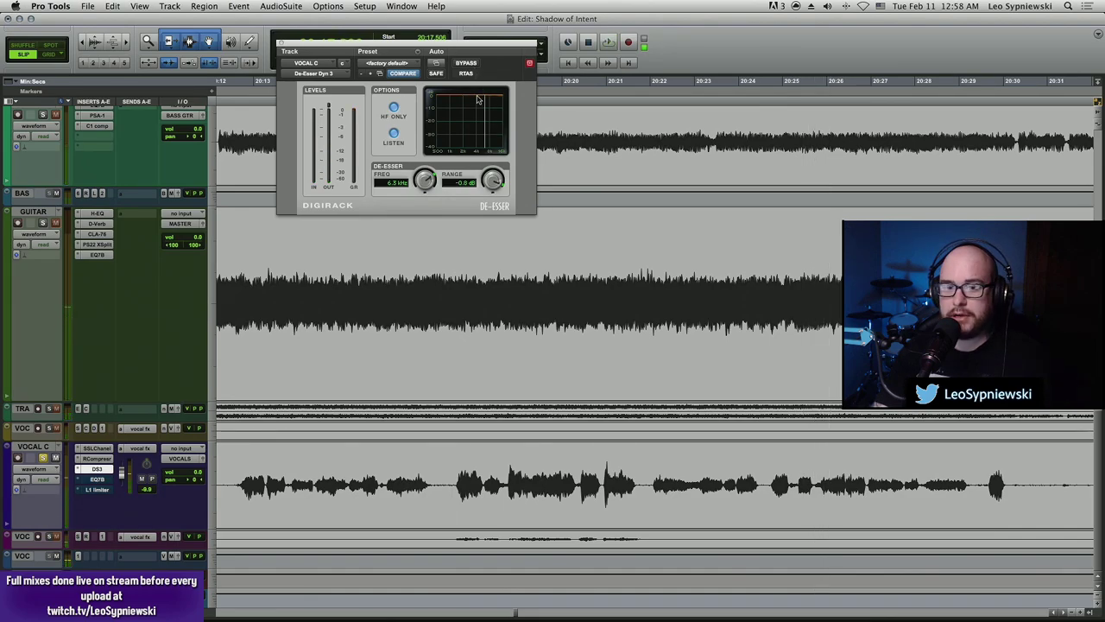
- Reposition the De-Esser window, turn Listen off, and compare the De-Esser bypassed and engaged during playback, leaving it engaged
drag(498, 43, 512, 179)
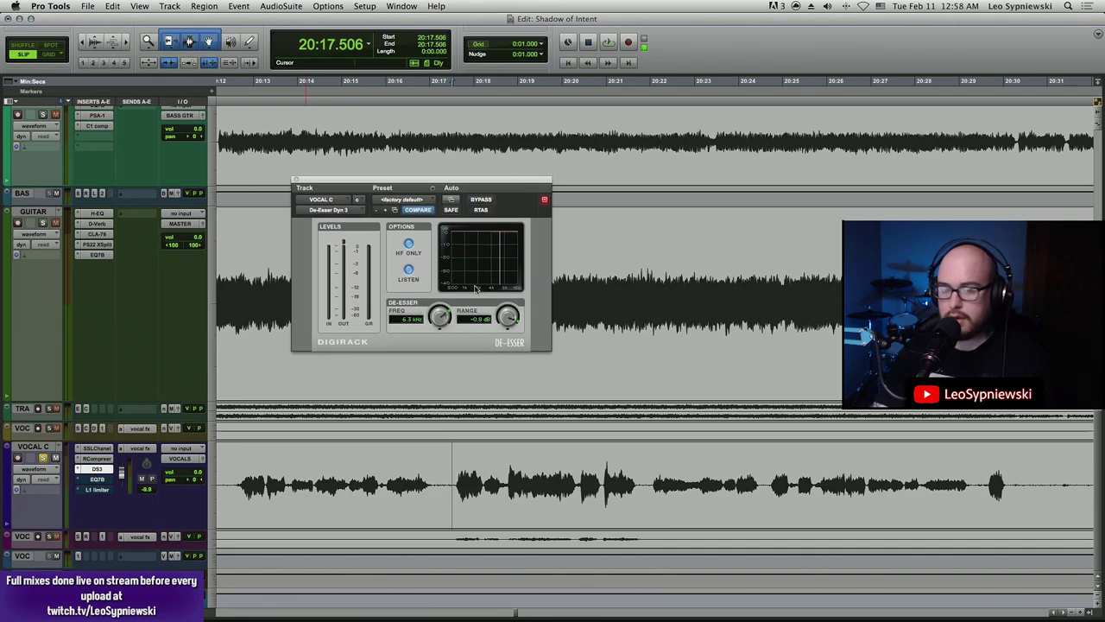
click(409, 271)
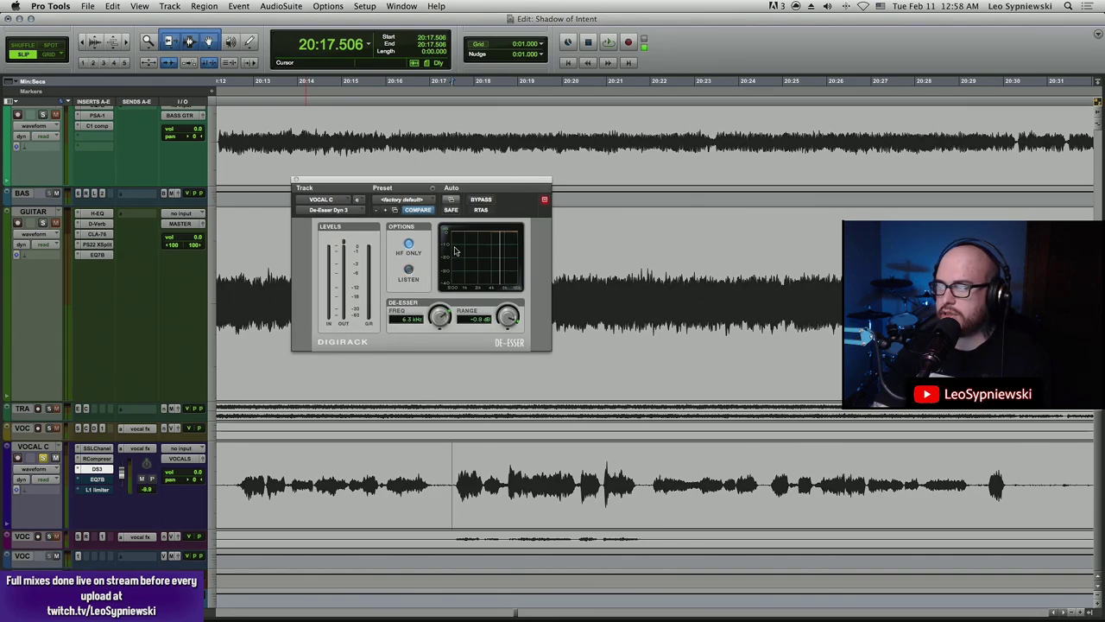
click(484, 200)
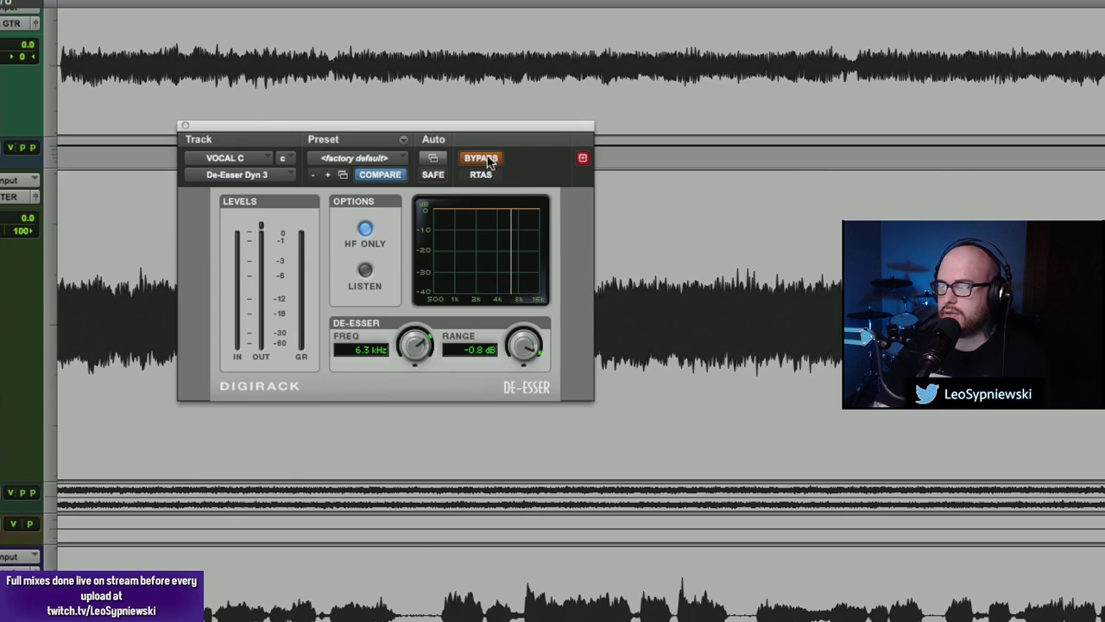
key(space)
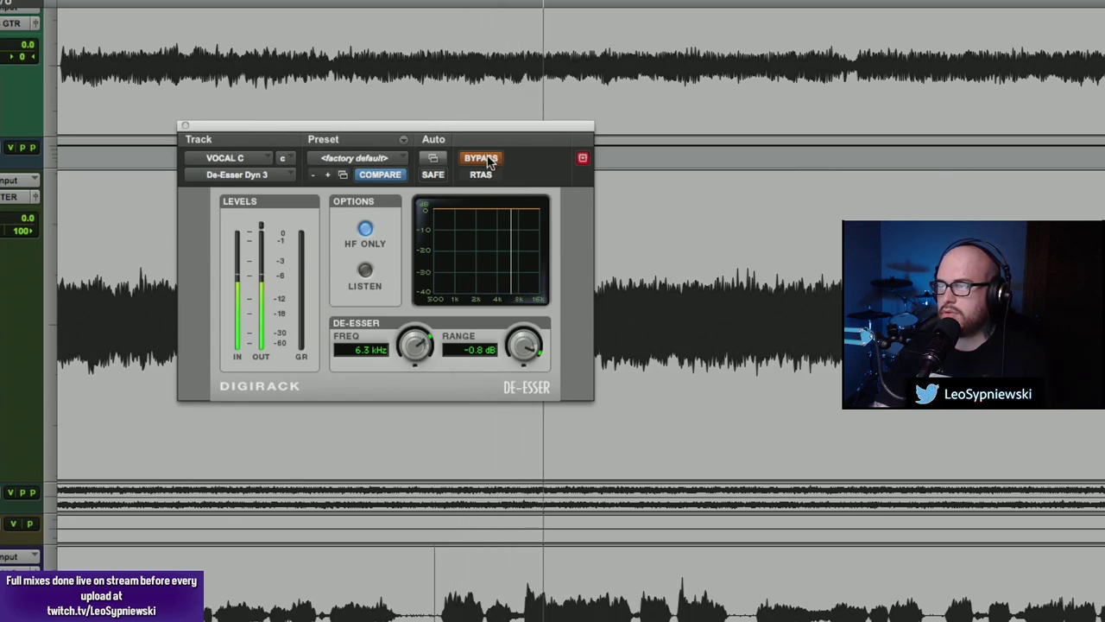
click(489, 160)
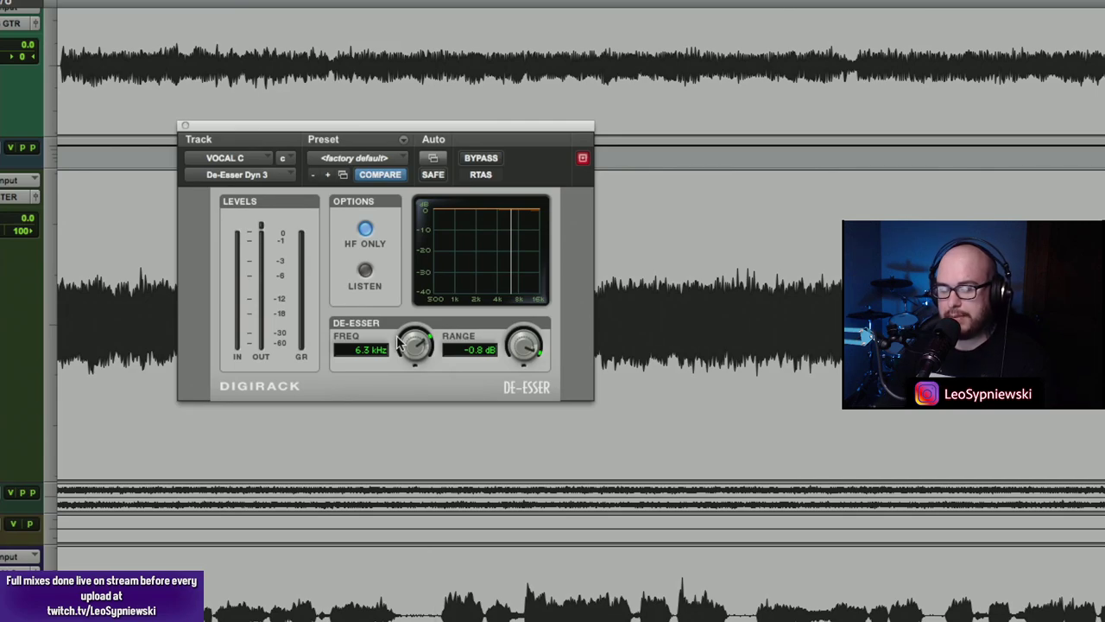
- Place the playback start at 21:57.089 in the quiet part after a VOCAL C phrase and play it with the De-Esser bypassed
scroll(631, 484, left, 5)
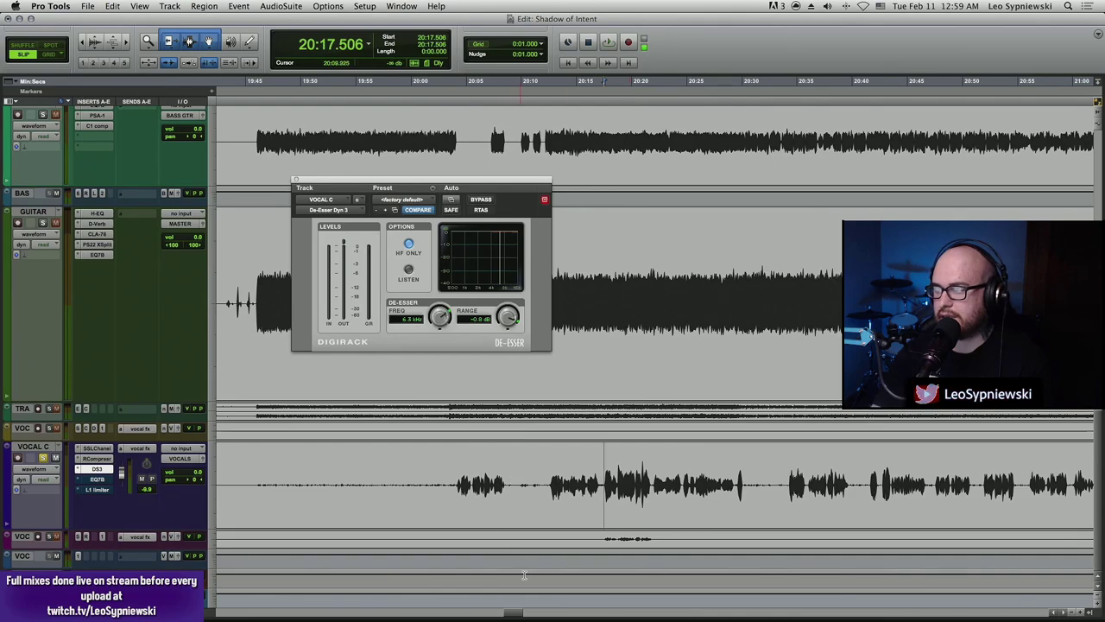
scroll(516, 613, right, 10)
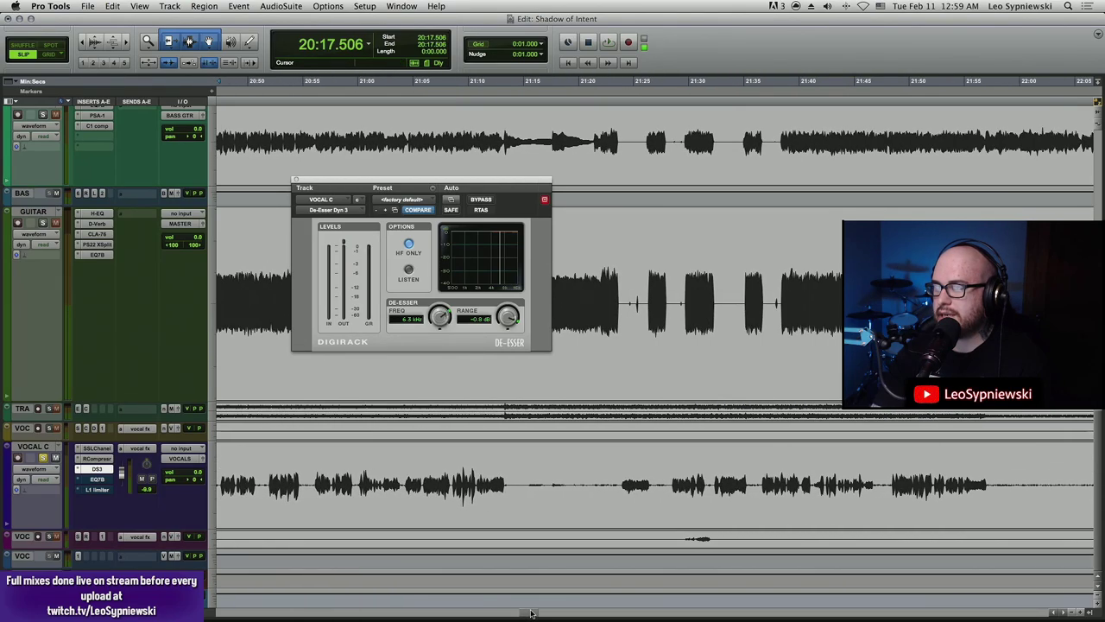
scroll(546, 518, right, 3)
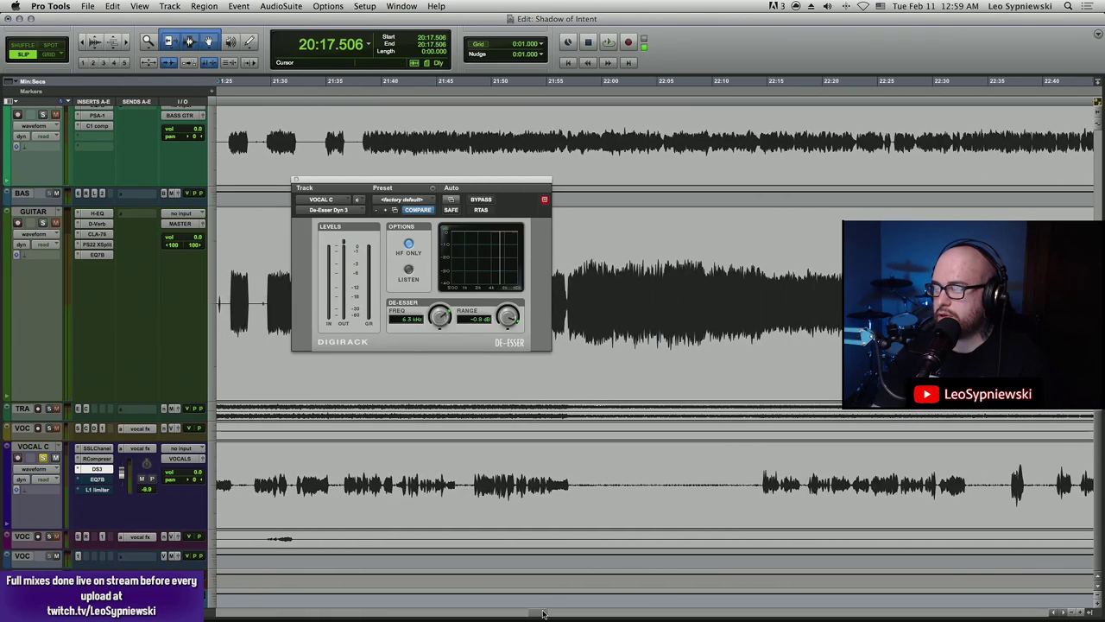
click(551, 494)
key(super+bracketright)
key(super+bracketright)
key(super+bracketright)
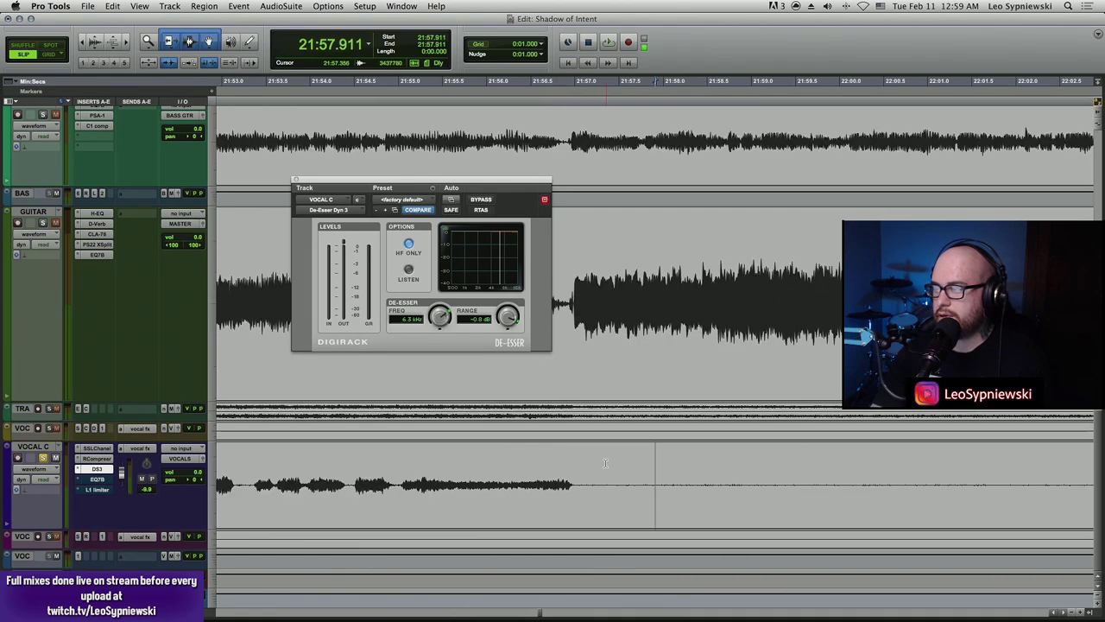
click(583, 462)
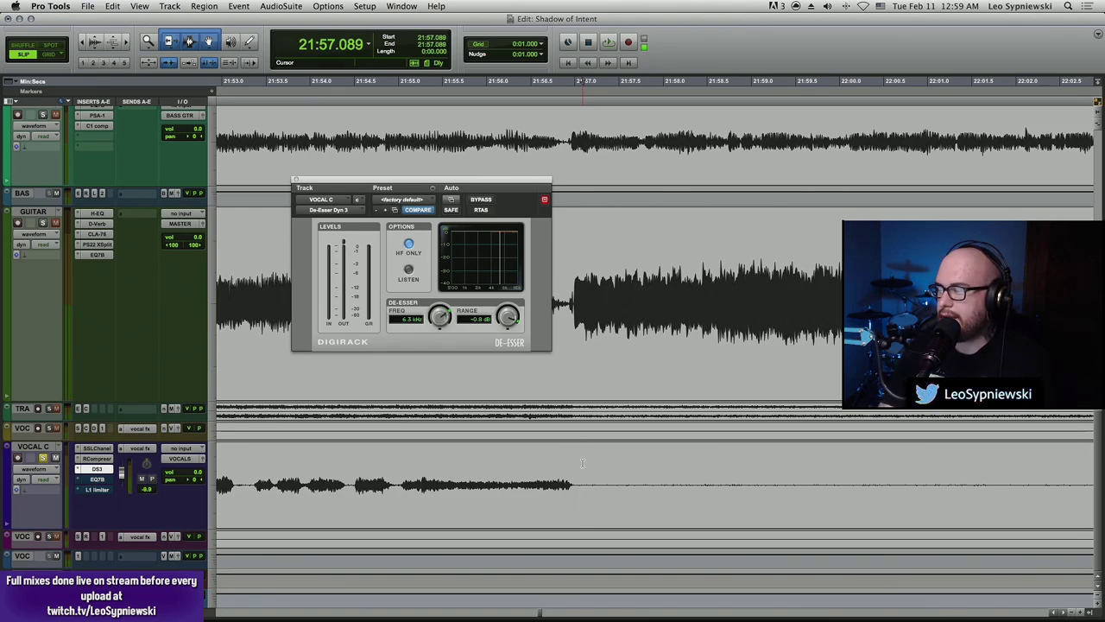
super+click(96, 468)
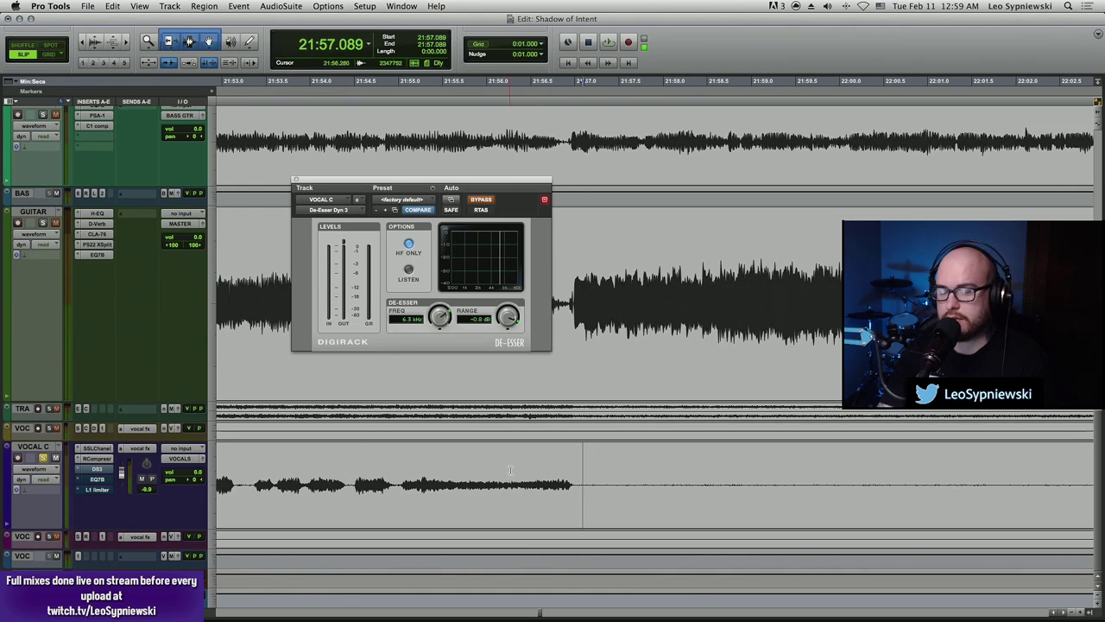
key(space)
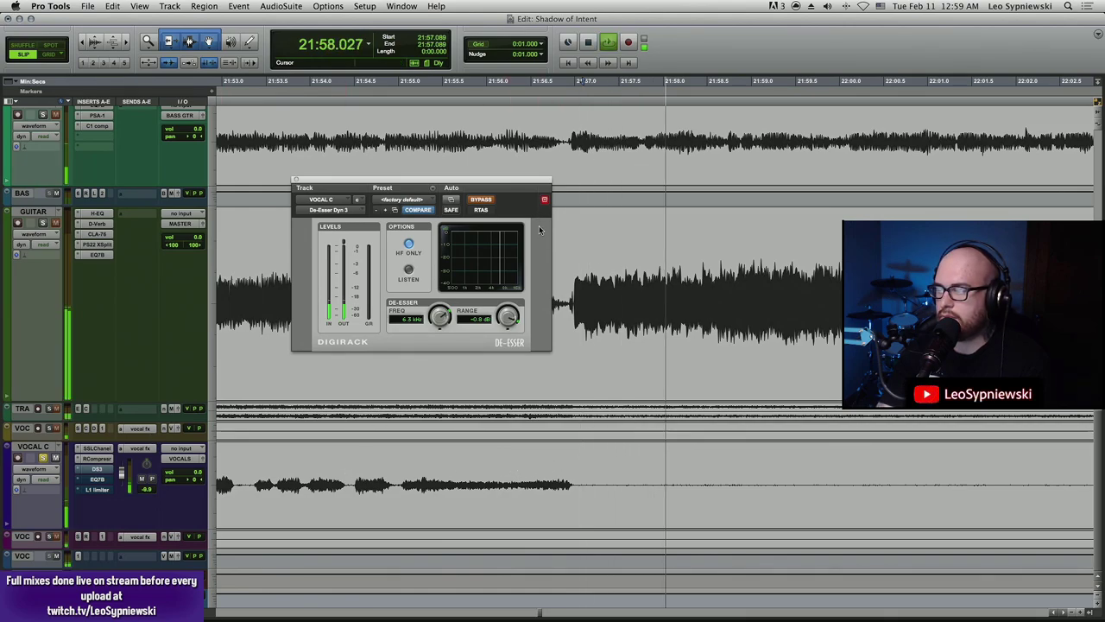
- Stop playback and place the playback start at 24:06.056 in the quiet VOCAL C passage near the song's end
key(r)
key(r)
key(r)
key(r)
key(r)
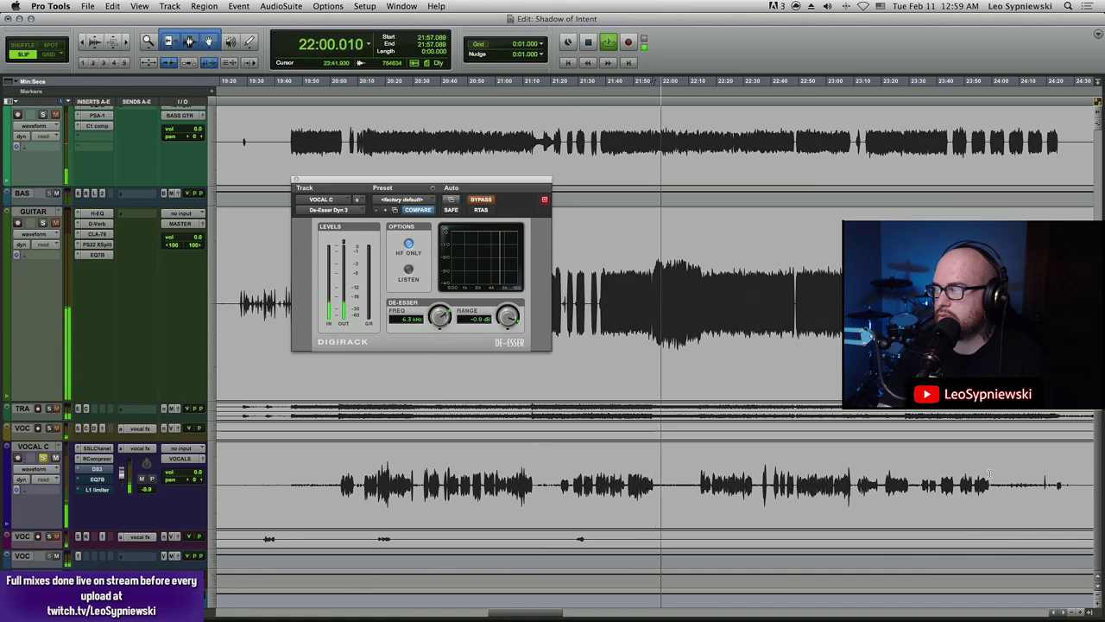
key(space)
click(1016, 448)
key(t)
key(t)
key(t)
key(t)
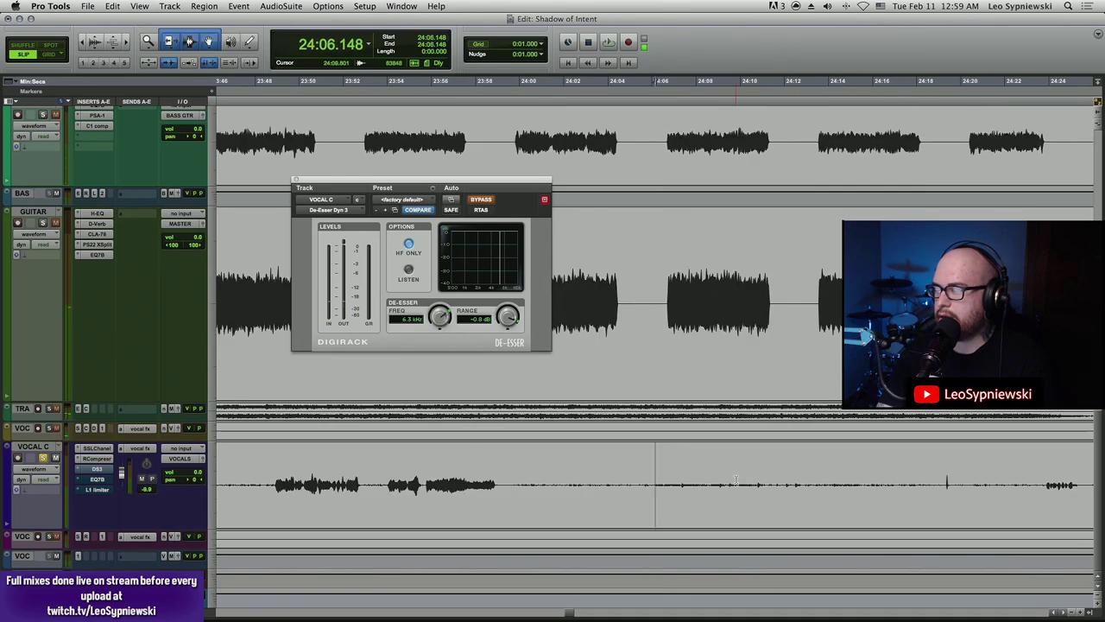
click(652, 475)
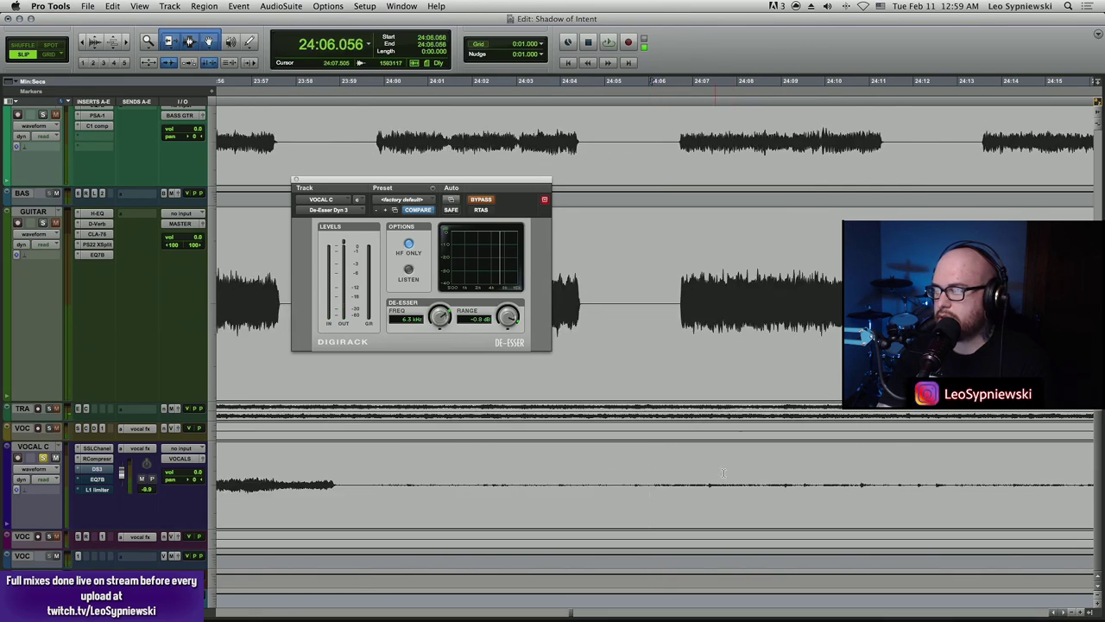
- Briefly audition the quiet VOCAL C passage, stop playback, and move the playback start back to 24:05.600
key(space)
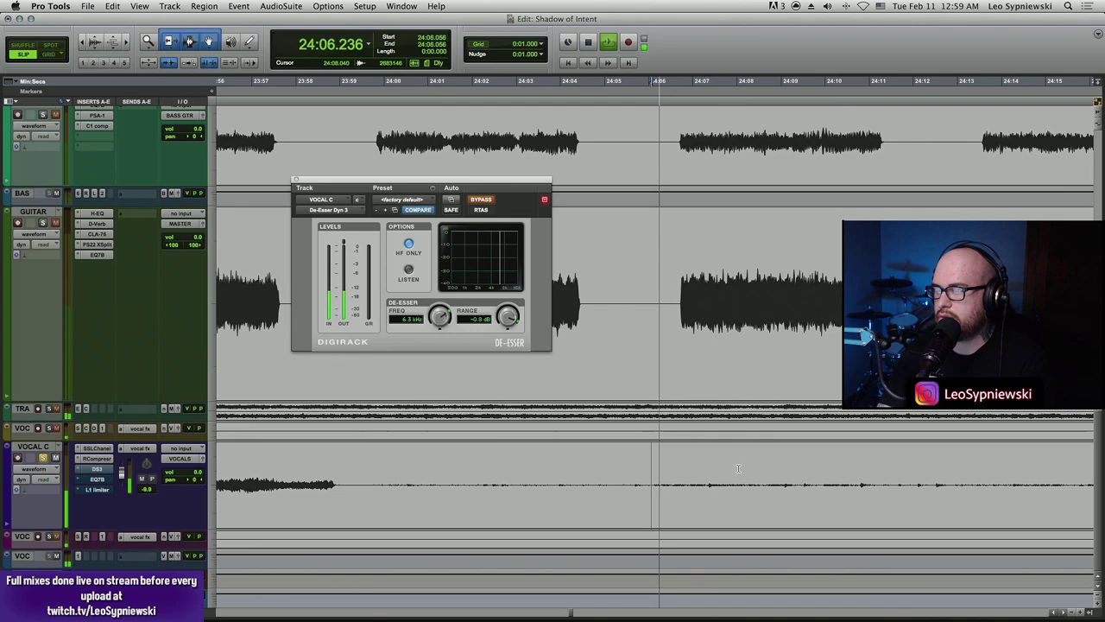
key(space)
click(631, 475)
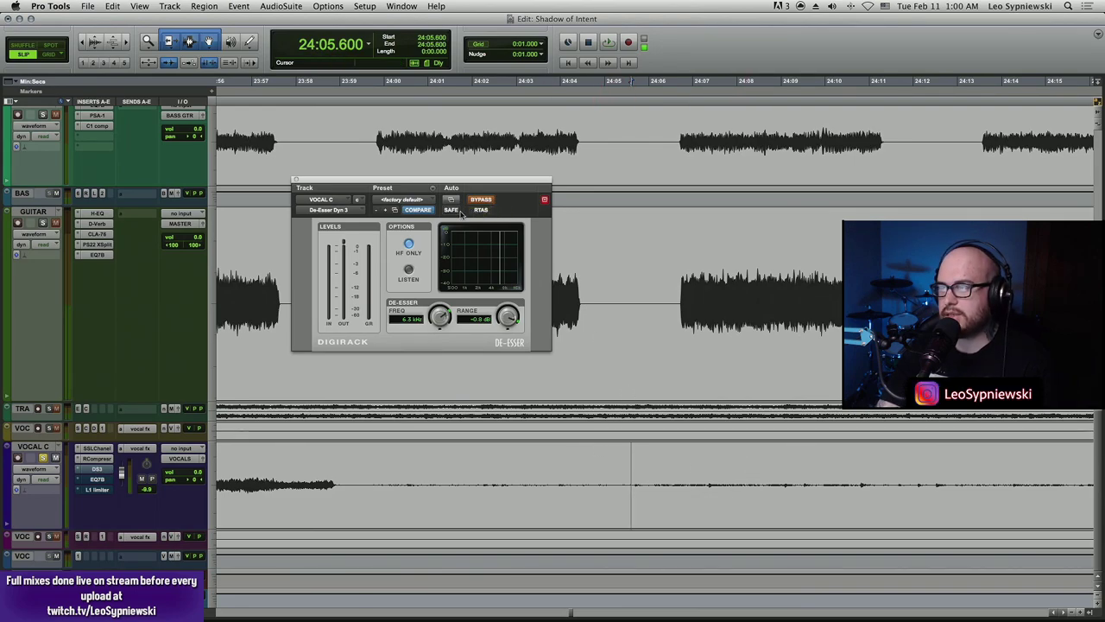
- Play from 24:05.600 and compare the VOCAL C De-Esser engaged and bypassed several times, leaving it engaged
key(space)
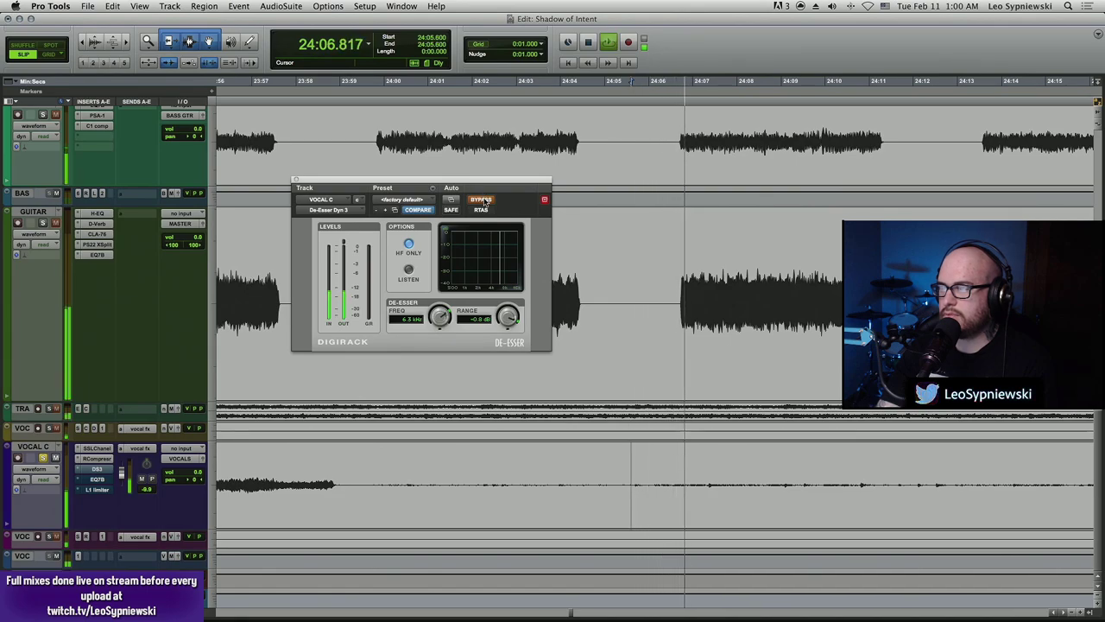
click(481, 199)
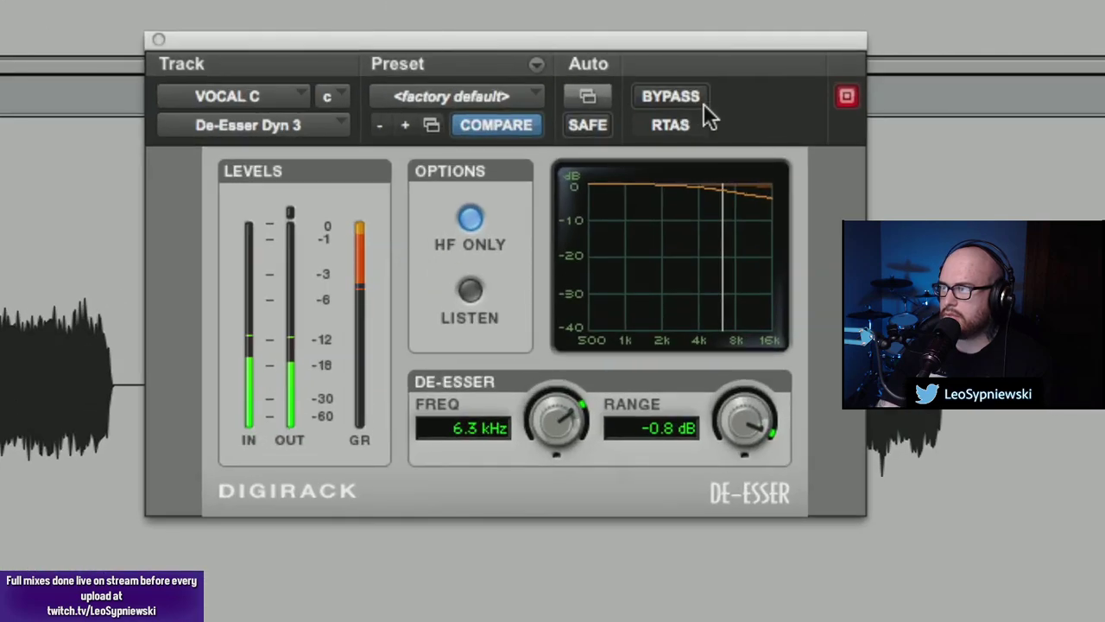
click(693, 96)
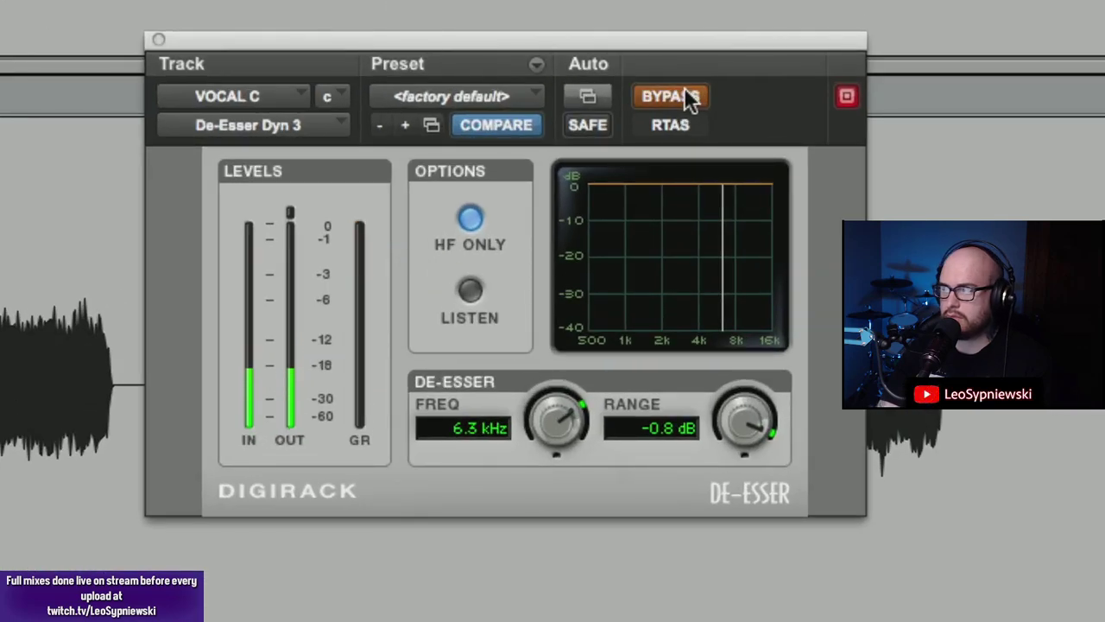
click(692, 97)
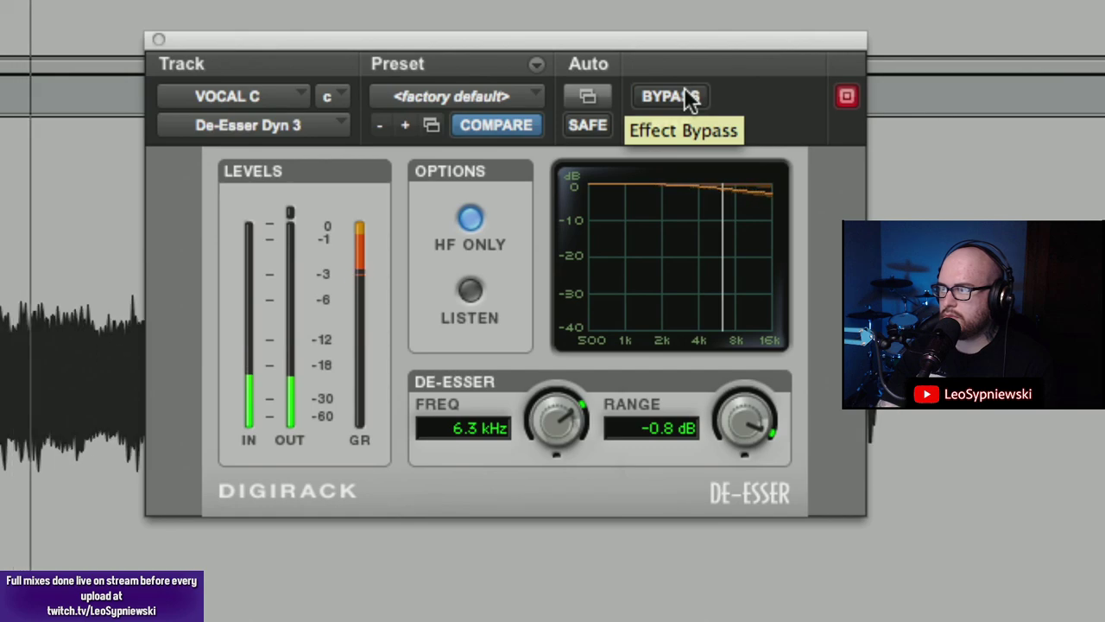
click(691, 97)
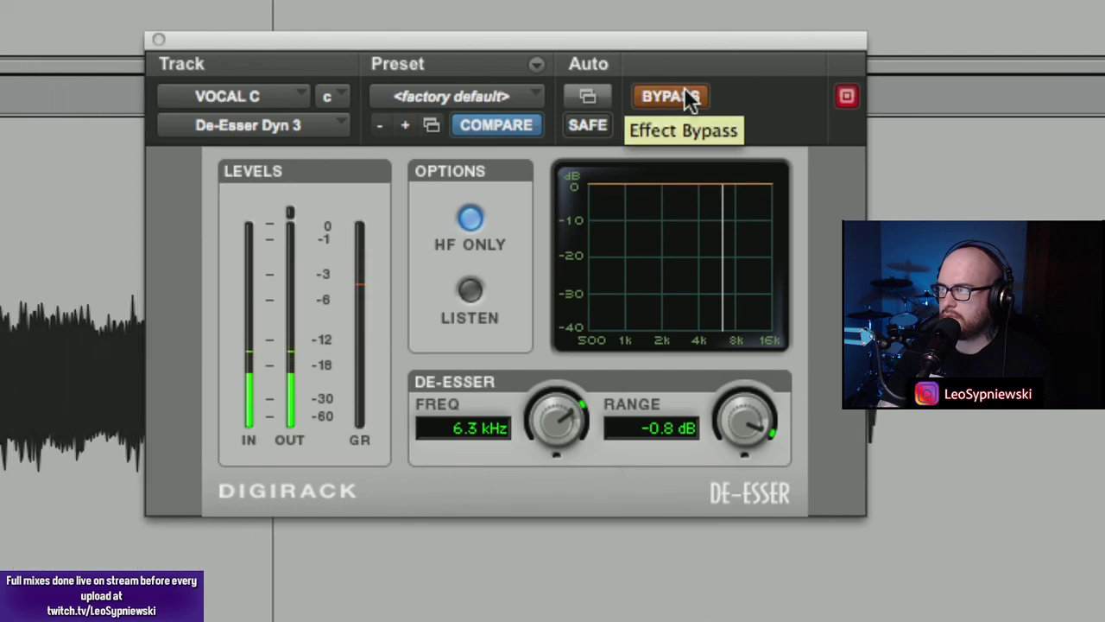
click(691, 97)
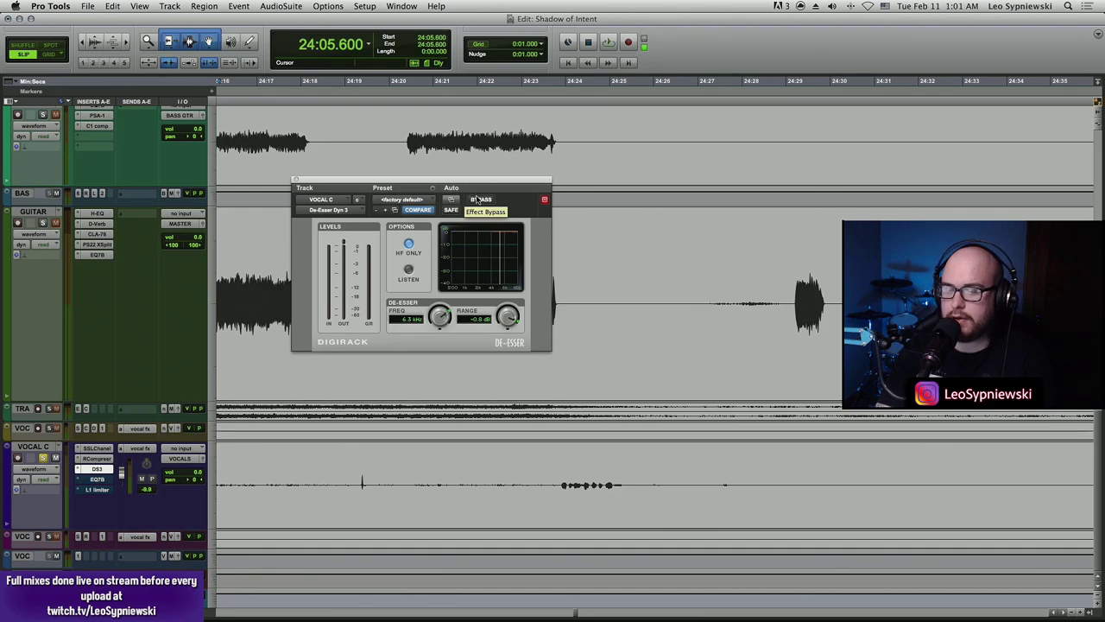
- Open VOCAL C's SSLChannel and De-Esser in separate windows, moving the De-Esser aside so both can be seen
click(96, 448)
drag(492, 181, 462, 58)
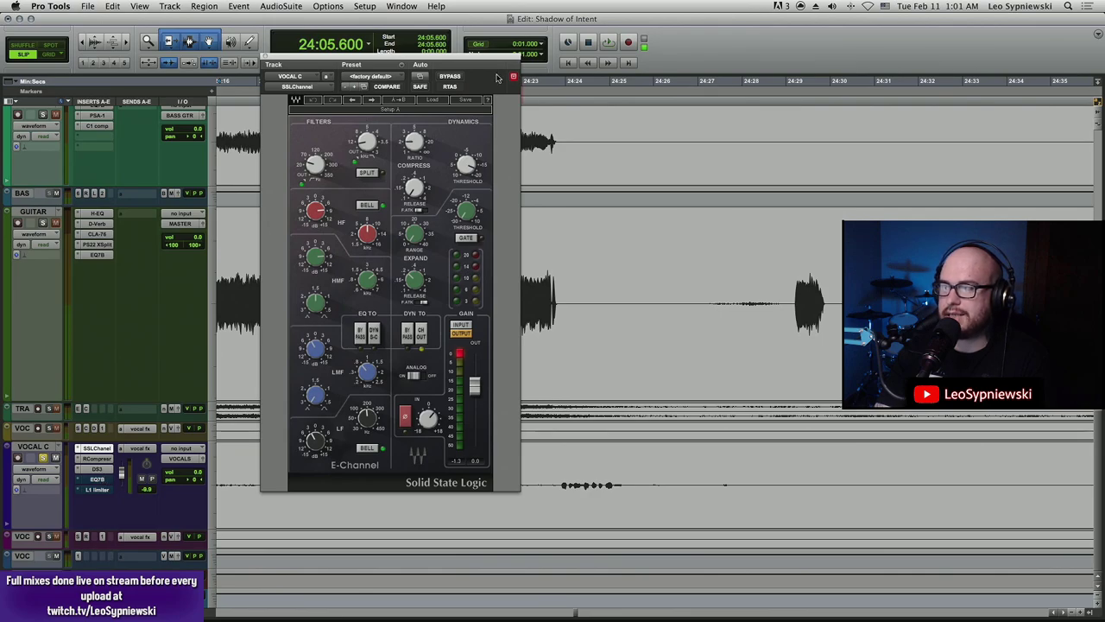
click(99, 470)
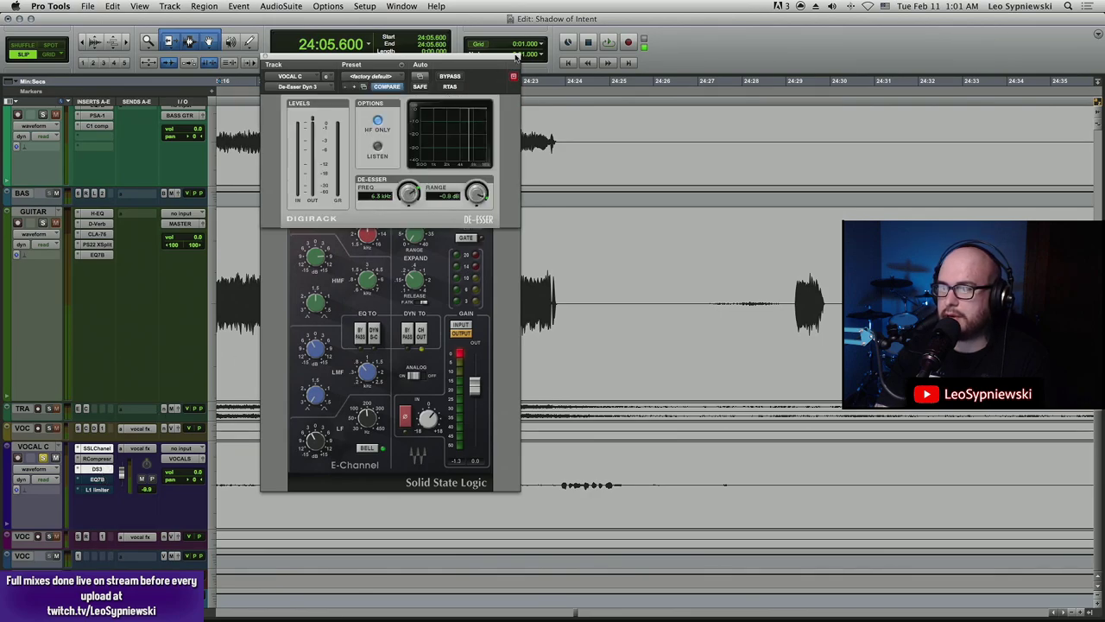
drag(501, 55, 671, 111)
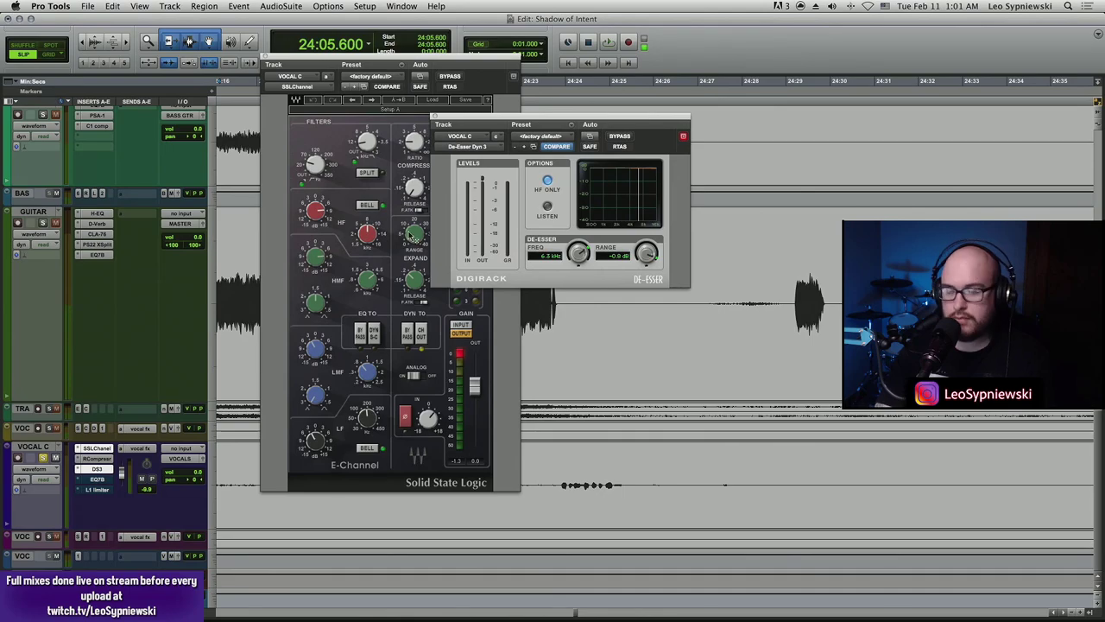